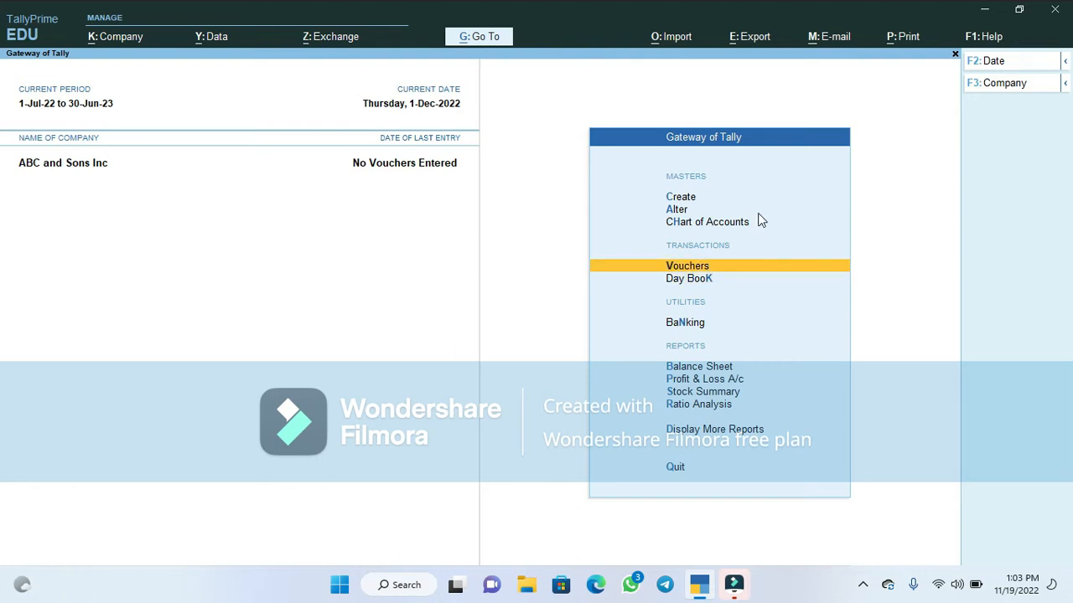
# Open voucher entry and set the voucher date to 1-Jul-22.
pyautogui.press('Return')
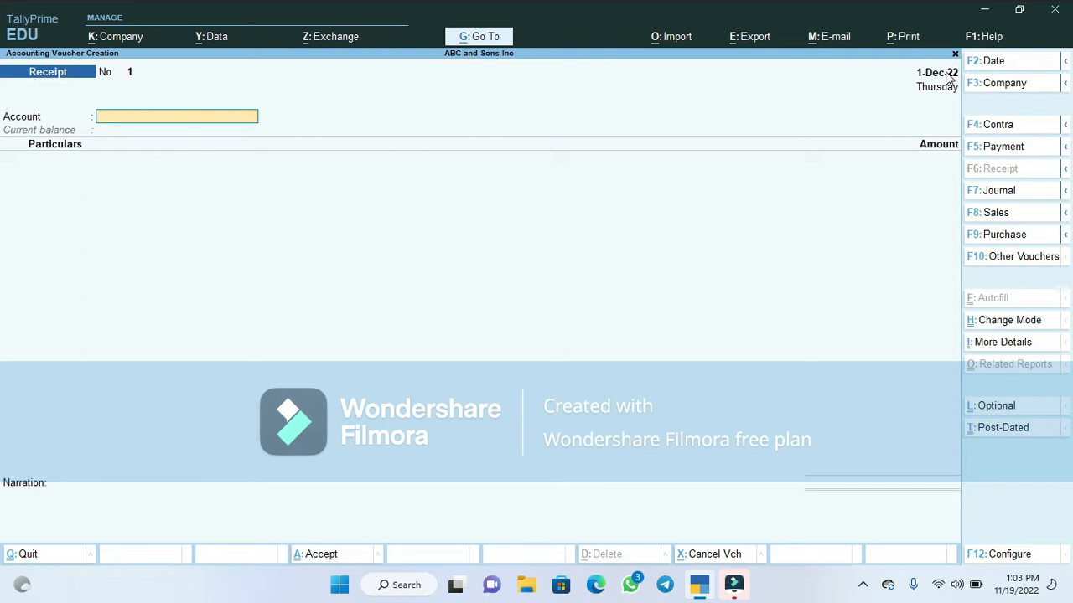
pyautogui.click(983, 63)
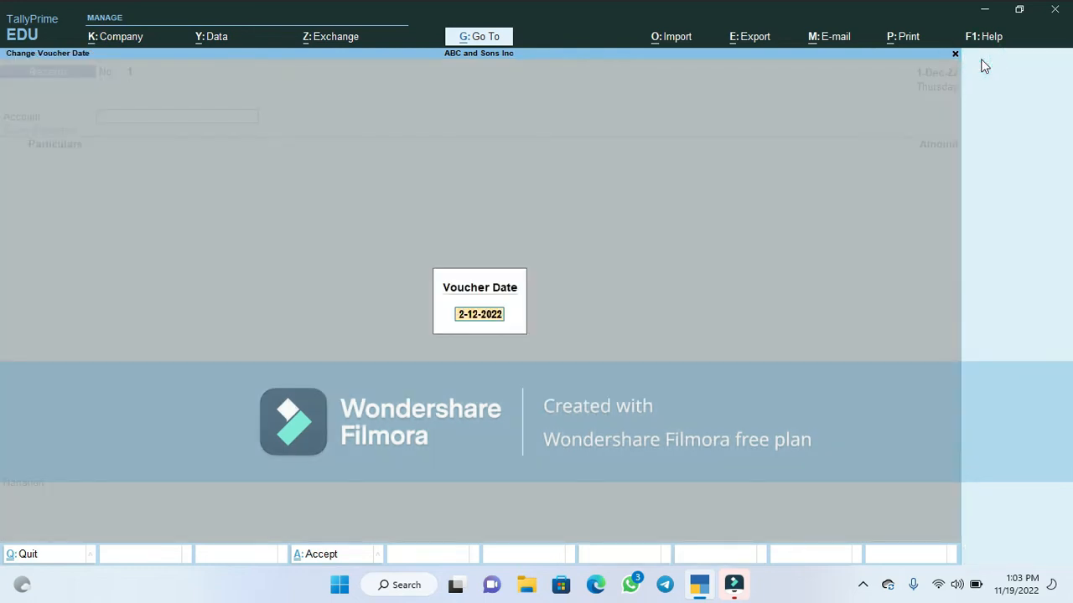
pyautogui.write('1/7/2022')
pyautogui.press('Return')
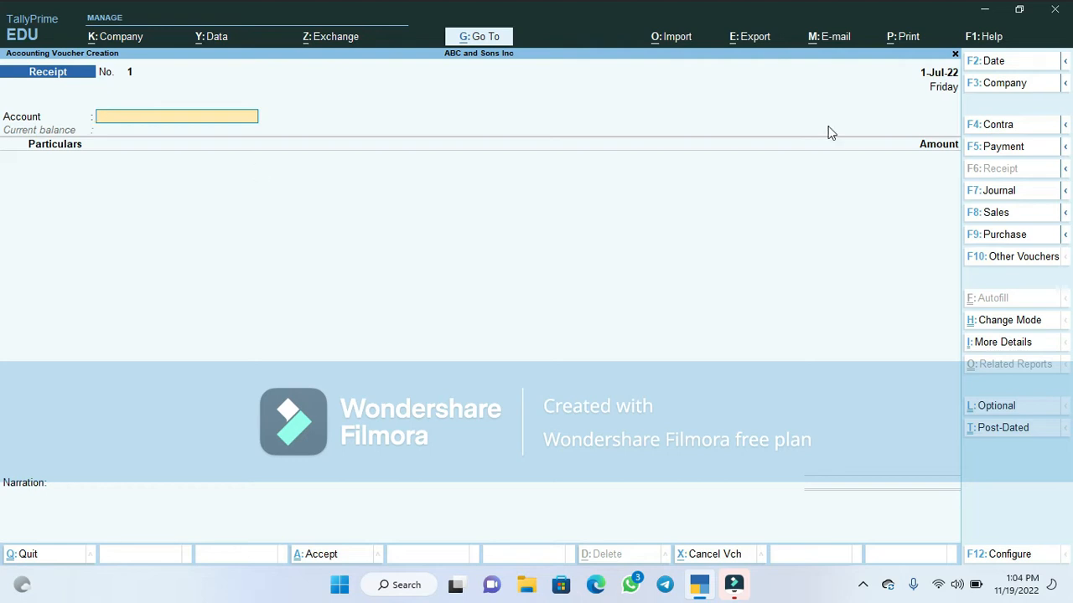
# Start a sales voucher with Cash as the party account and enter delivery note 01 dated 1-Jul-22.
pyautogui.click(998, 213)
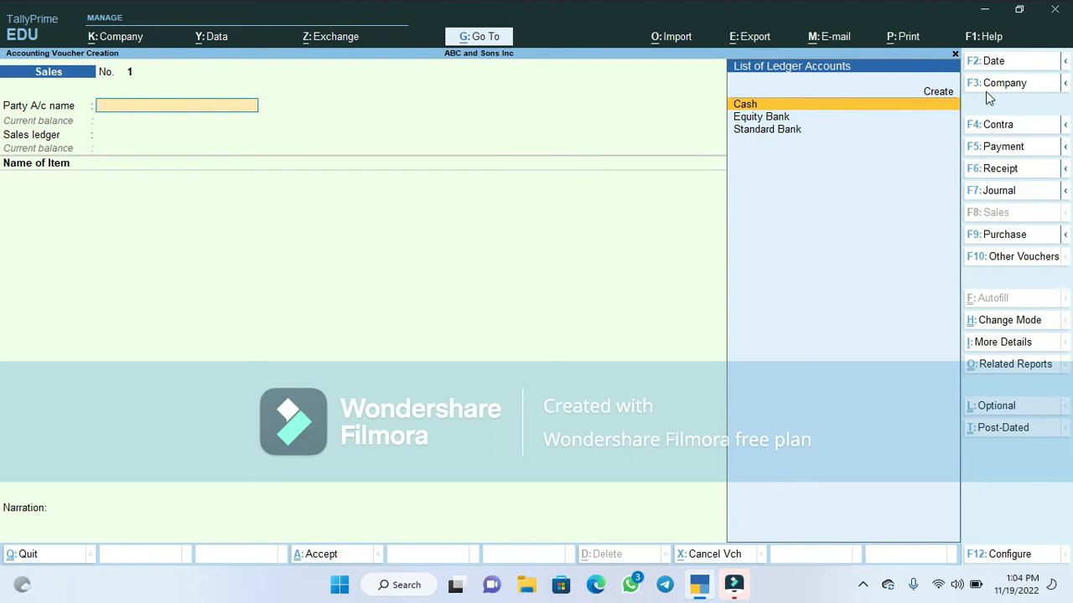
pyautogui.click(906, 104)
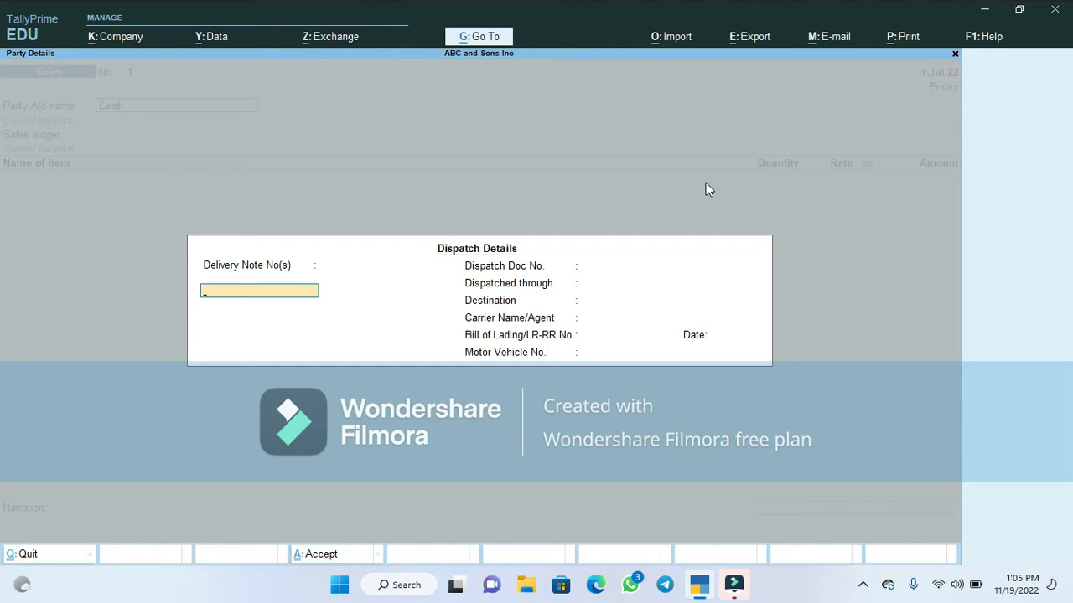
pyautogui.write('01')
pyautogui.press('Return')
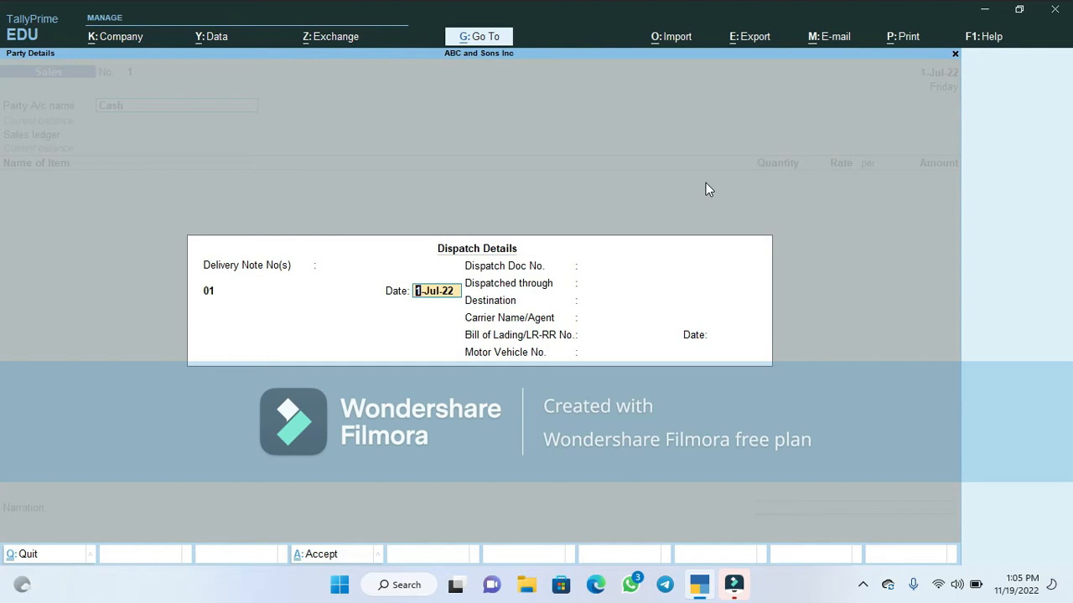
pyautogui.press('Return')
pyautogui.press('Return')
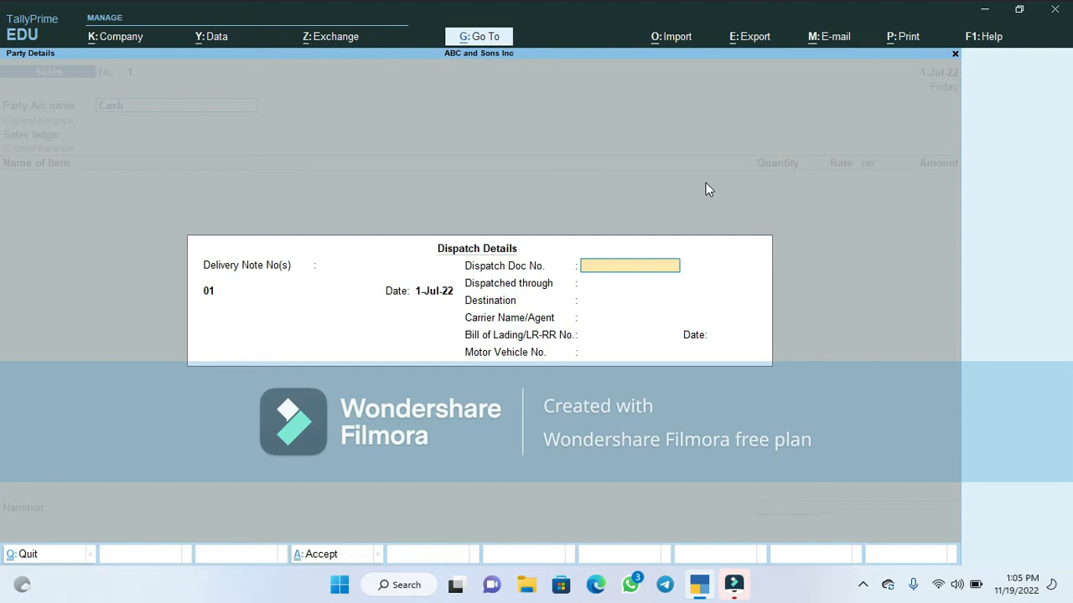
# Leave the other dispatch fields blank, enter UAV302 as the motor vehicle number and accept the dispatch details.
pyautogui.press('Return')
pyautogui.press('Return')
pyautogui.press('Return')
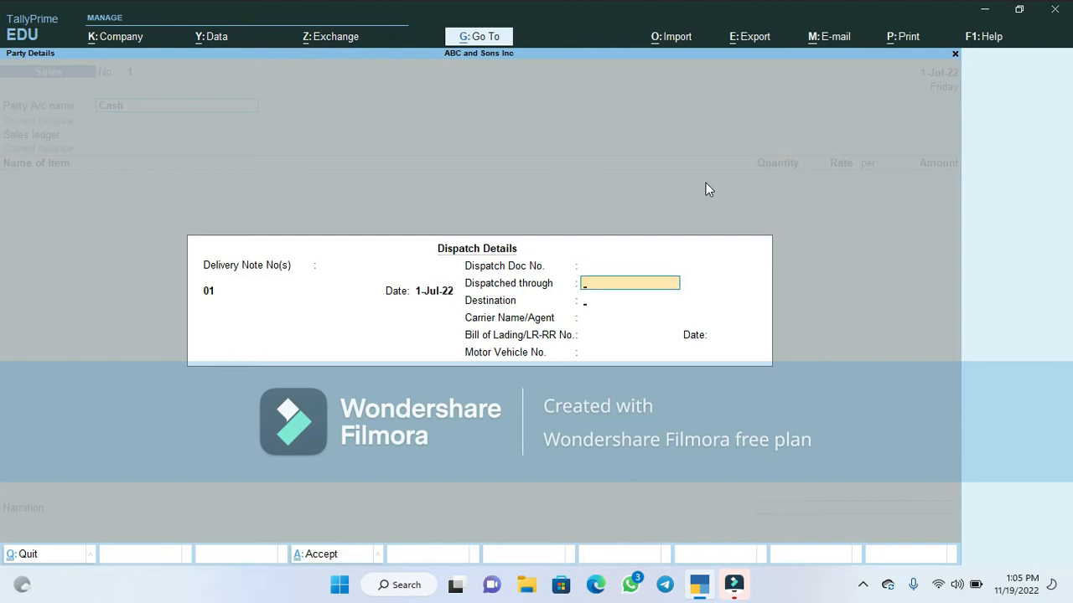
pyautogui.press('Return')
pyautogui.press('Return')
pyautogui.press('Return')
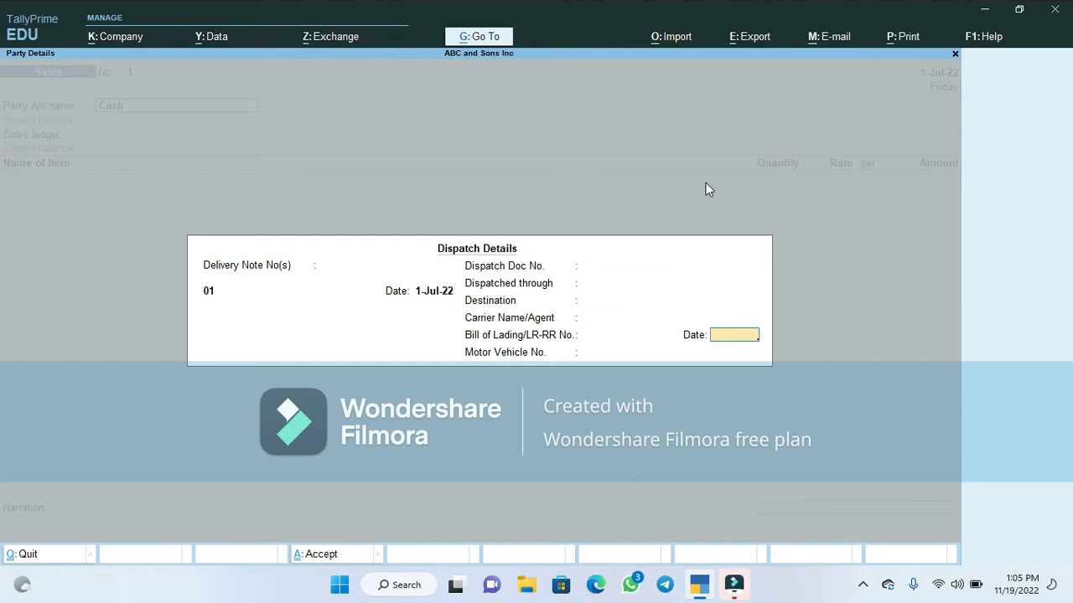
pyautogui.write('UAV302')
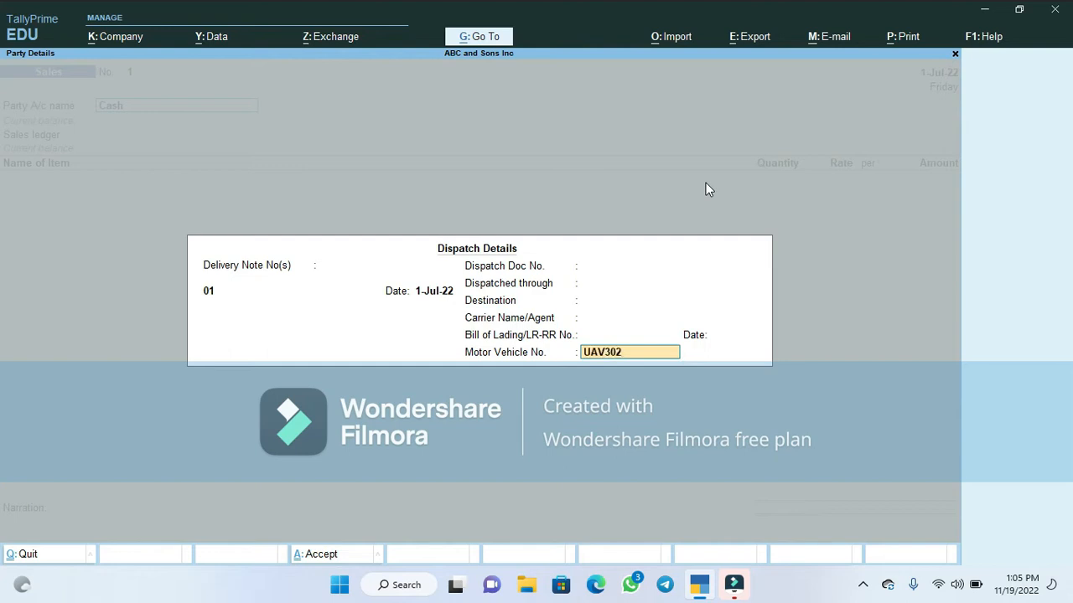
pyautogui.press('Return')
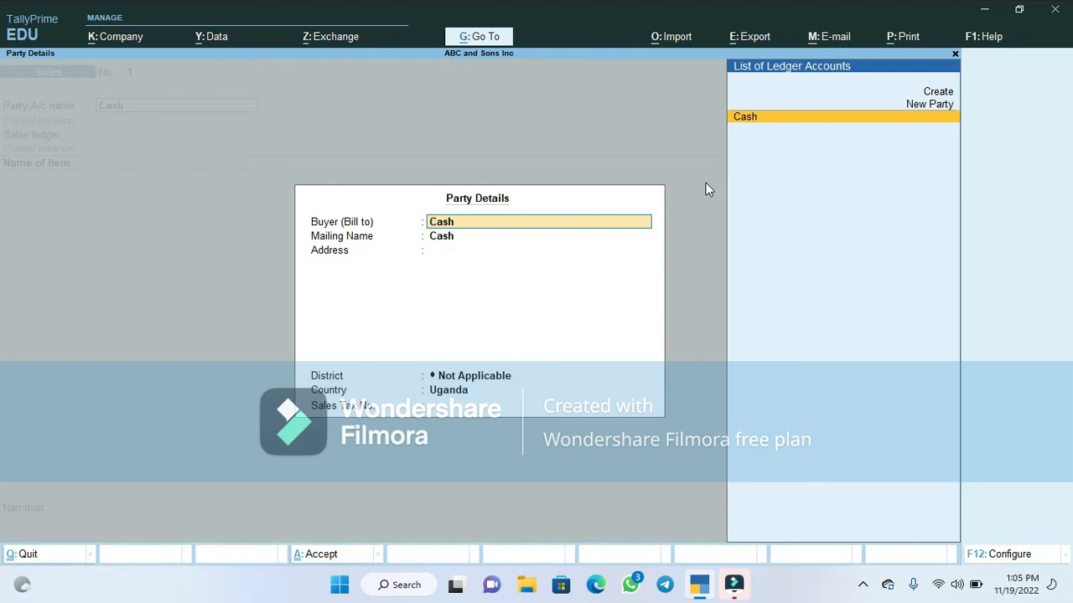
# Accept the party details with Cash as buyer and mailing name, district Not Applicable and country Uganda.
pyautogui.press('Return')
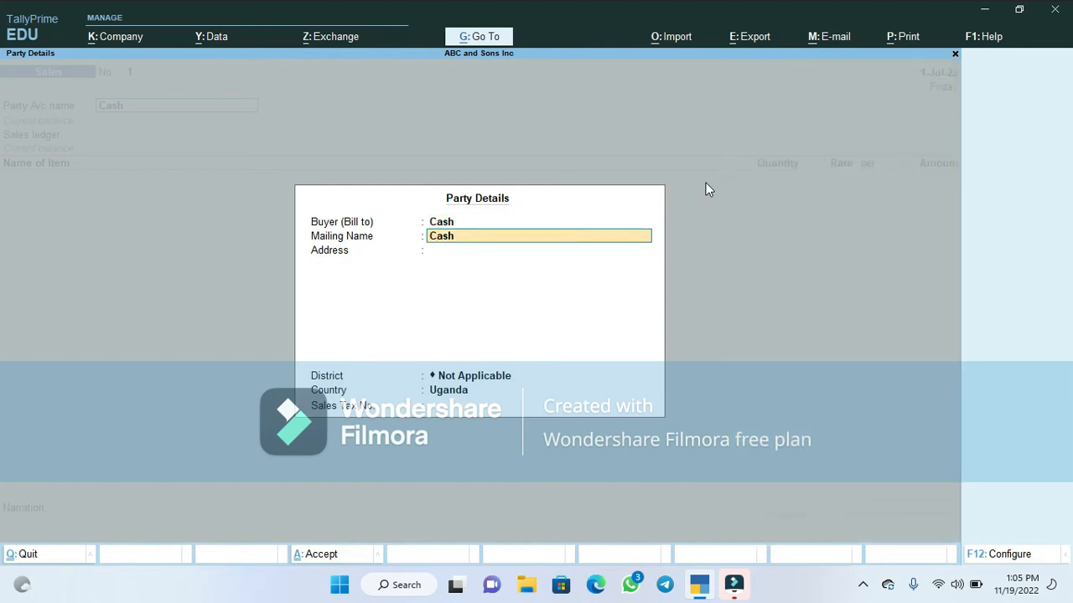
pyautogui.press('Return')
pyautogui.press('Return')
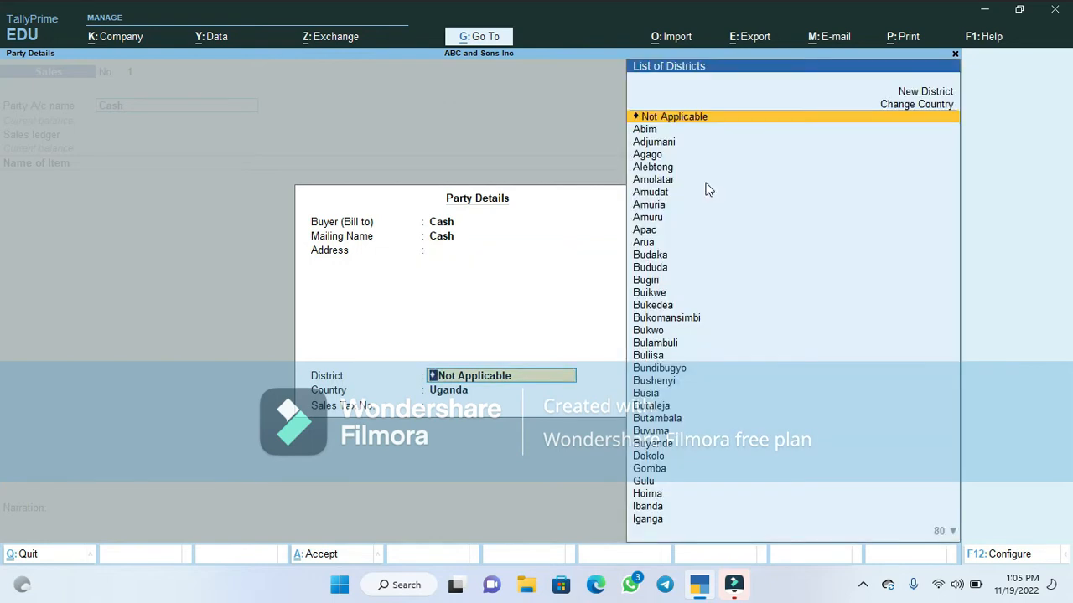
pyautogui.press('Return')
pyautogui.press('Return')
pyautogui.press('Return')
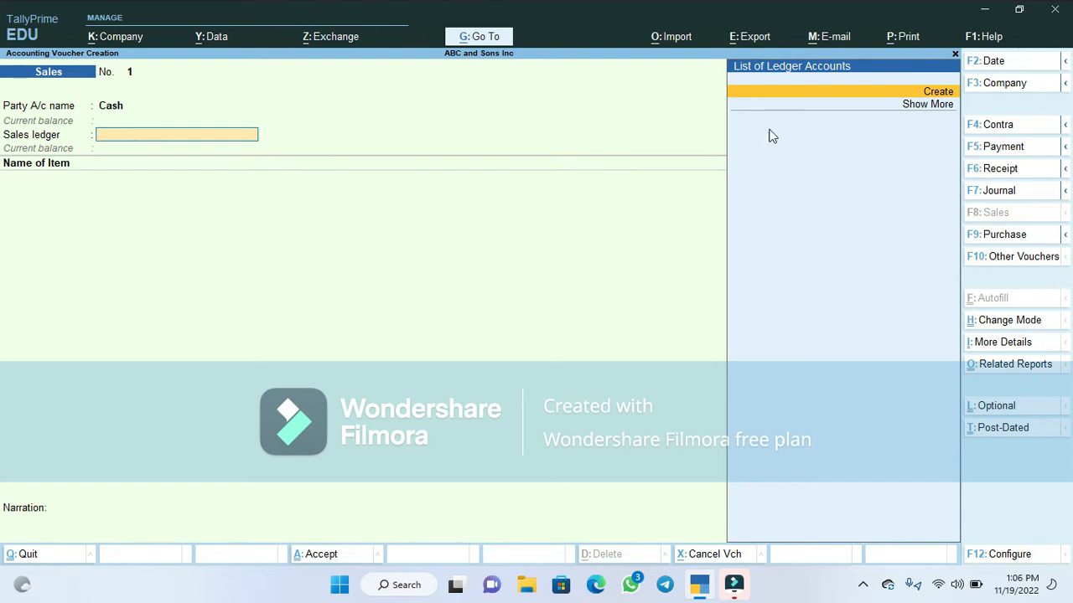
# Create a new sales ledger named Cash Sales under the Sales Accounts group.
pyautogui.click(893, 92)
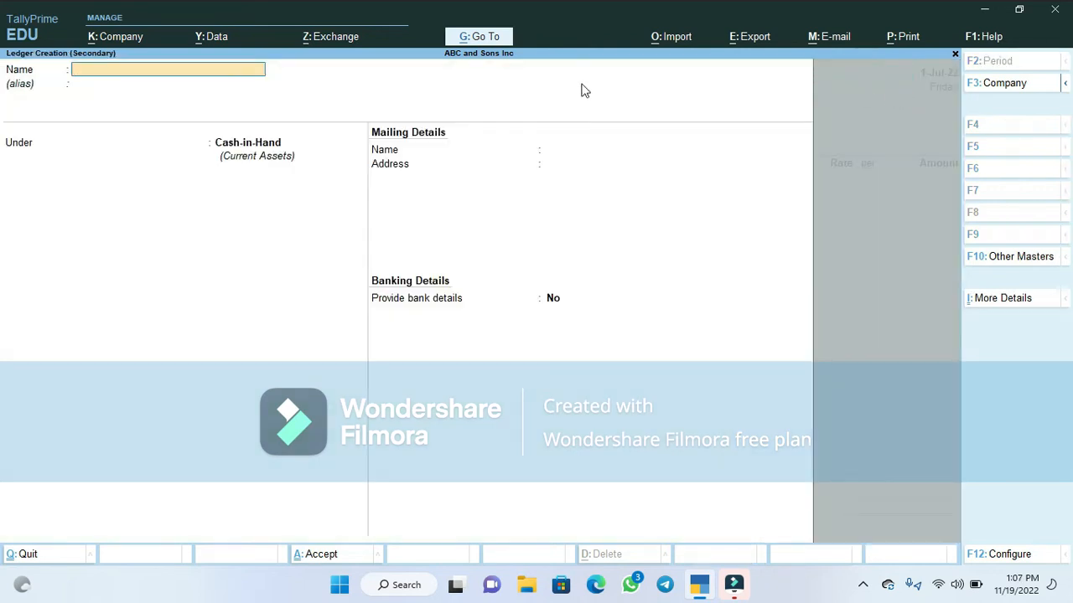
pyautogui.write('Cas')
pyautogui.write('h Sales')
pyautogui.press('Return')
pyautogui.press('Return')
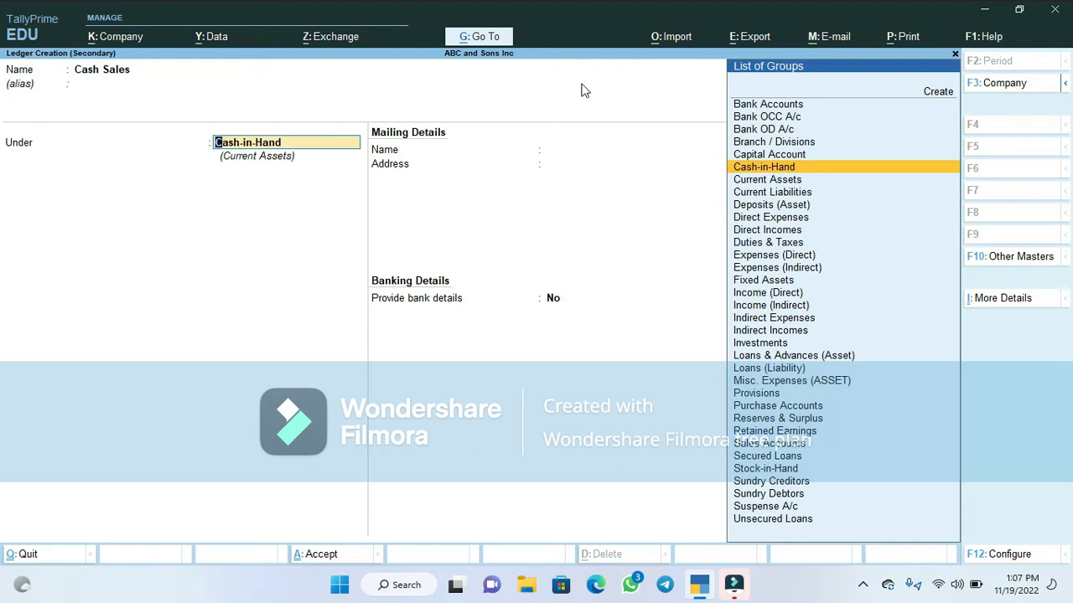
pyautogui.write('S')
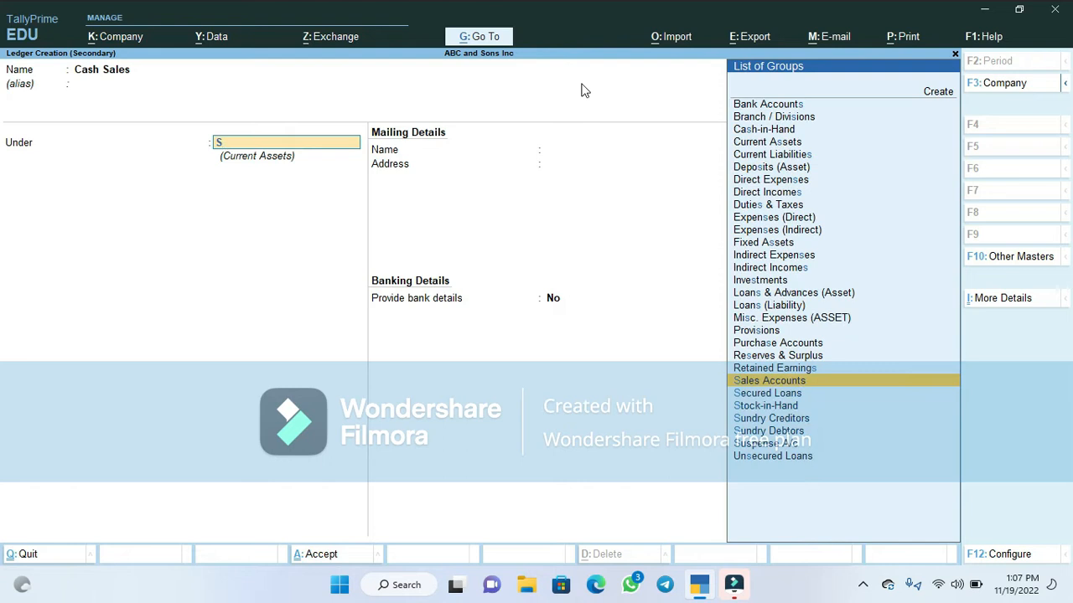
pyautogui.press('Return')
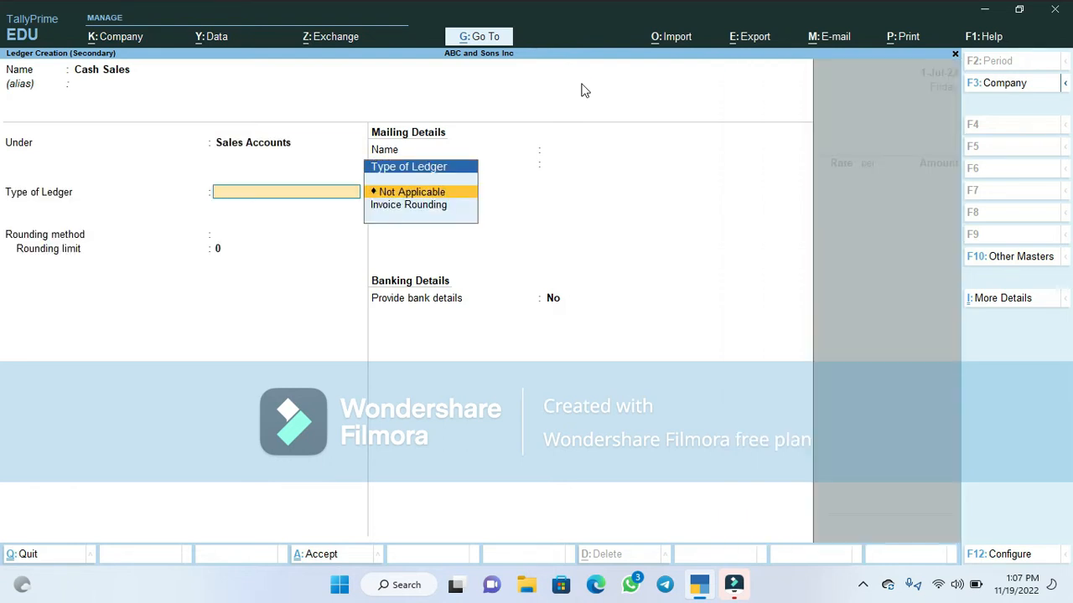
# Set the ledger type and rounding method to Not Applicable, keep rounding limit 0 without bank details, and save the ledger.
pyautogui.press('Return')
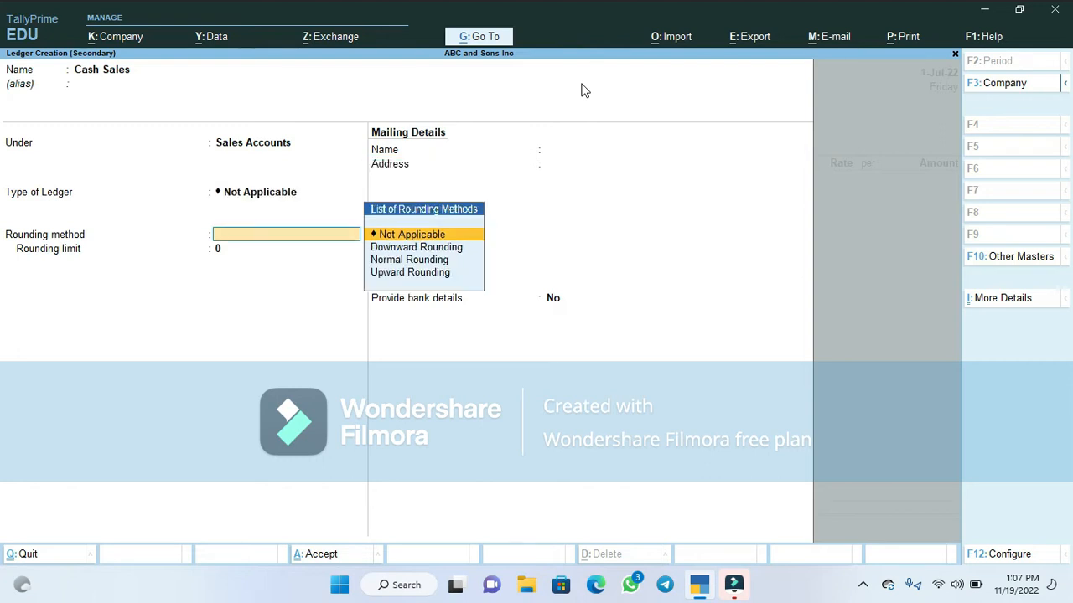
pyautogui.press('Return')
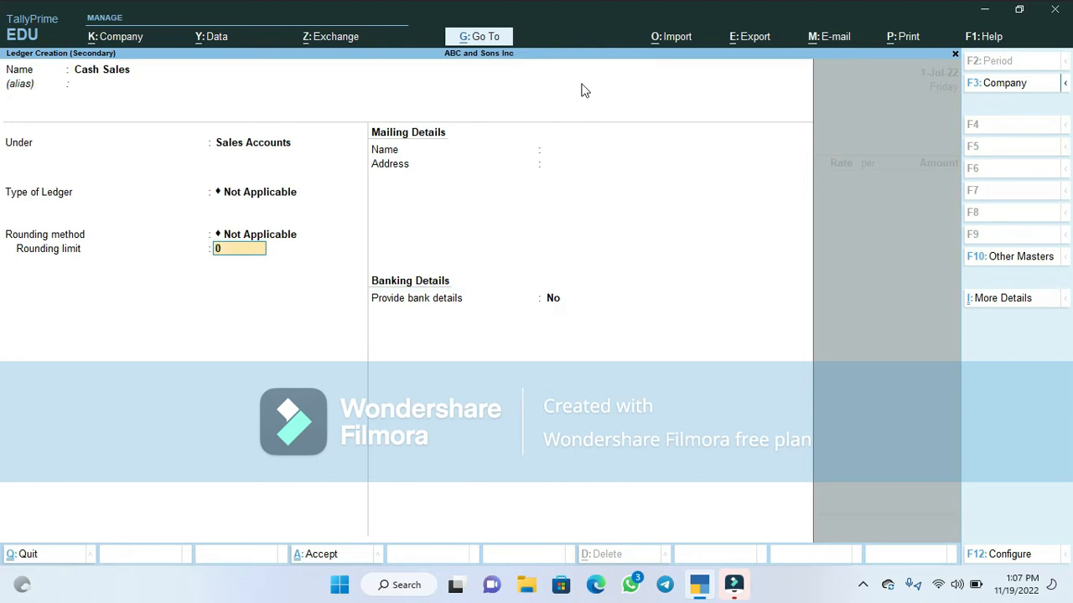
pyautogui.press('Return')
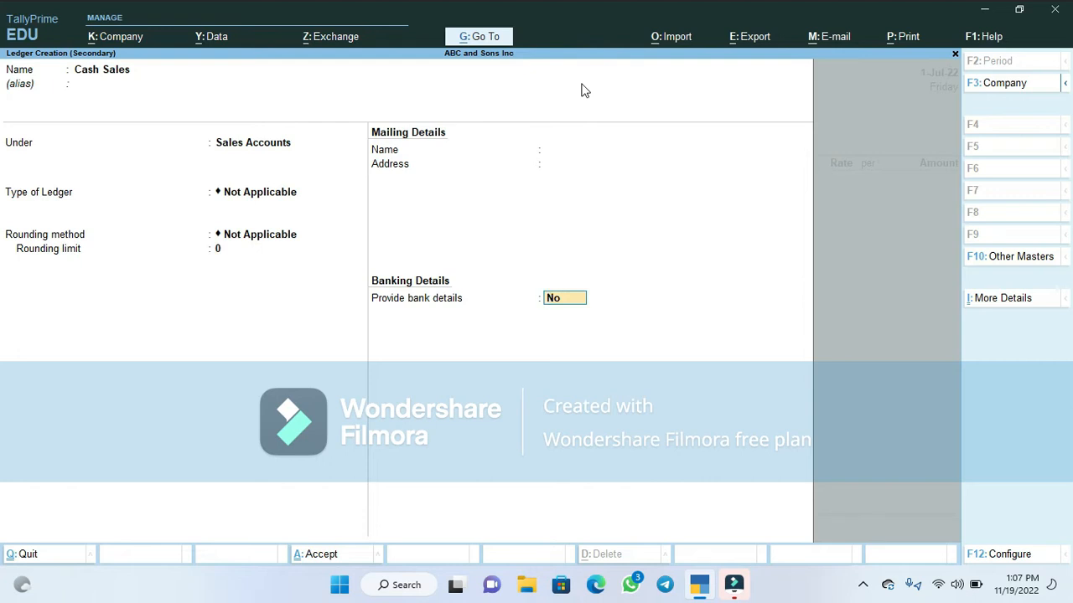
pyautogui.press('Return')
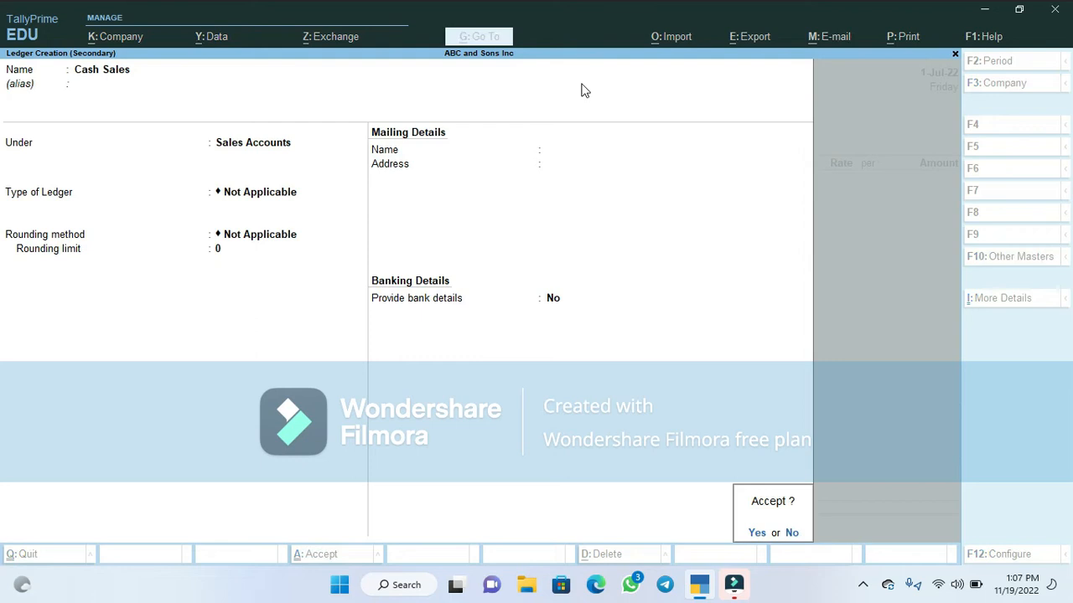
pyautogui.press('Return')
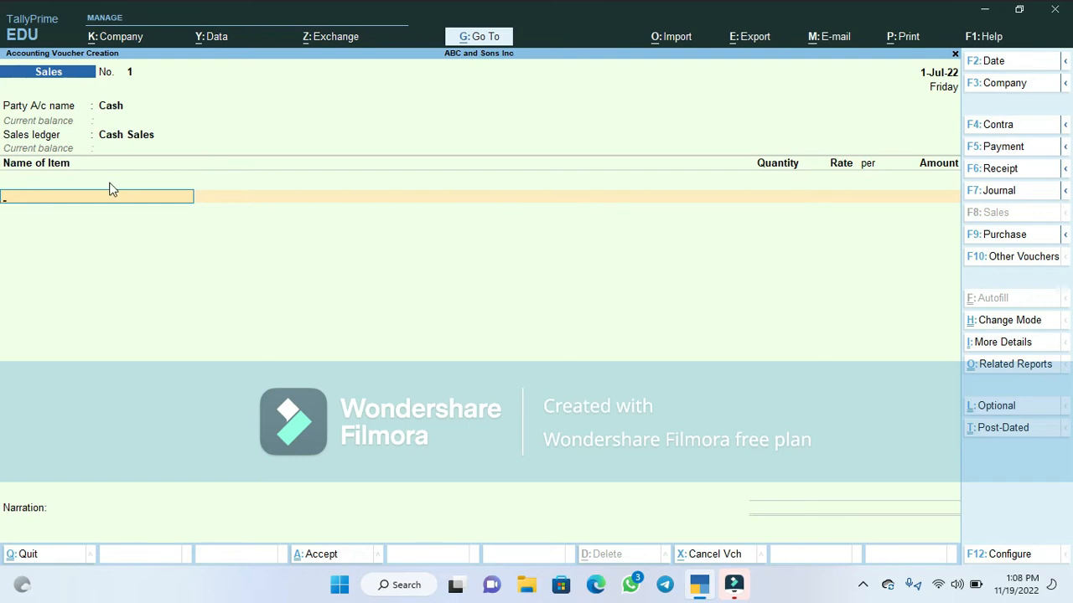
# Add Hima Cement to the sales voucher with a quantity of 2 bags at a rate of 32,000 per bag.
pyautogui.write('H')
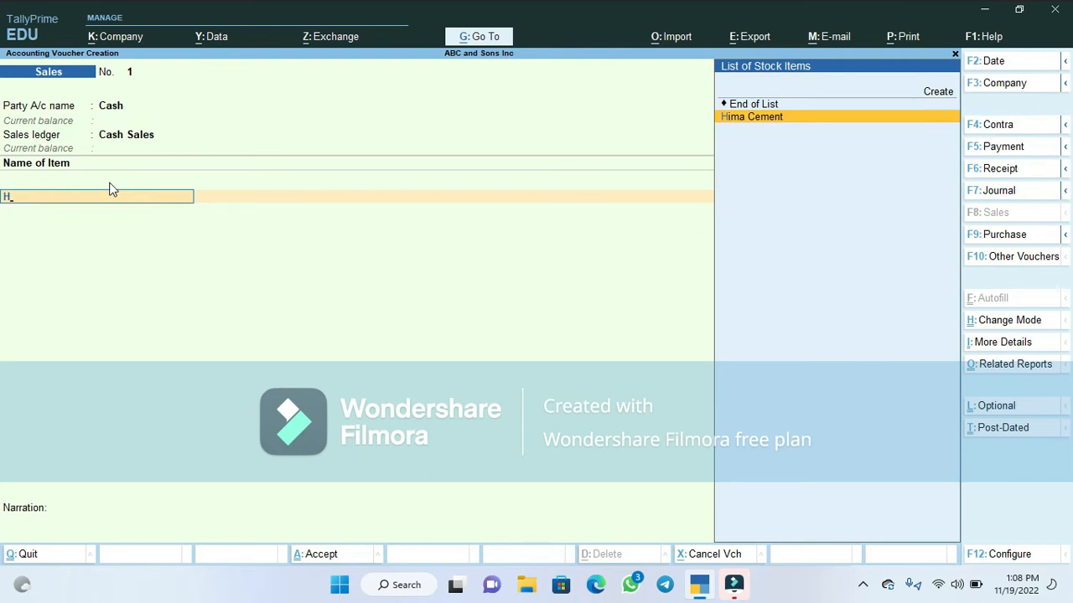
pyautogui.press('Return')
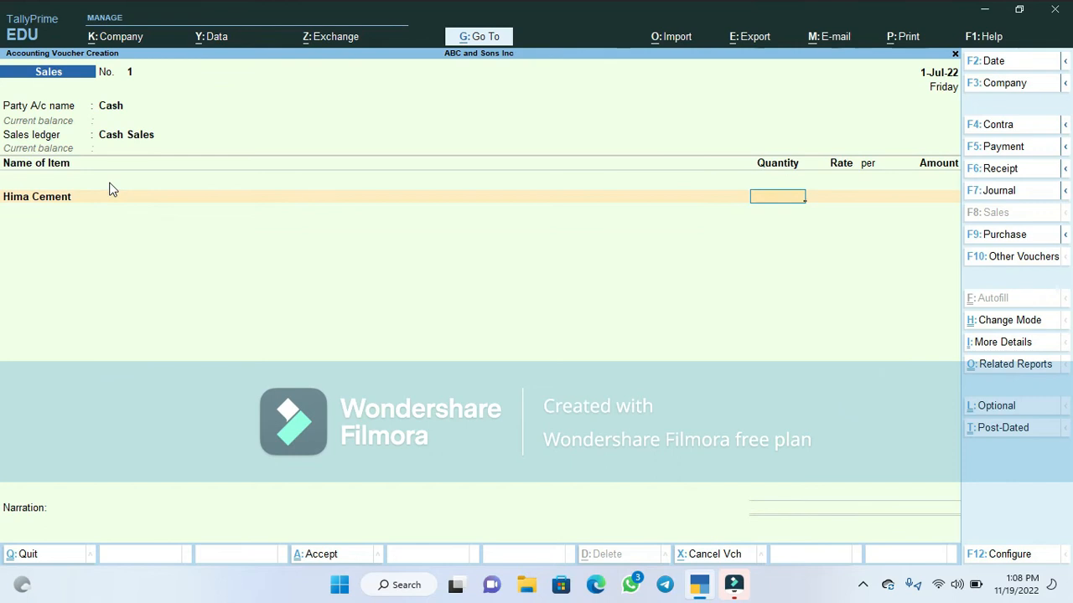
pyautogui.write('2')
pyautogui.press('Return')
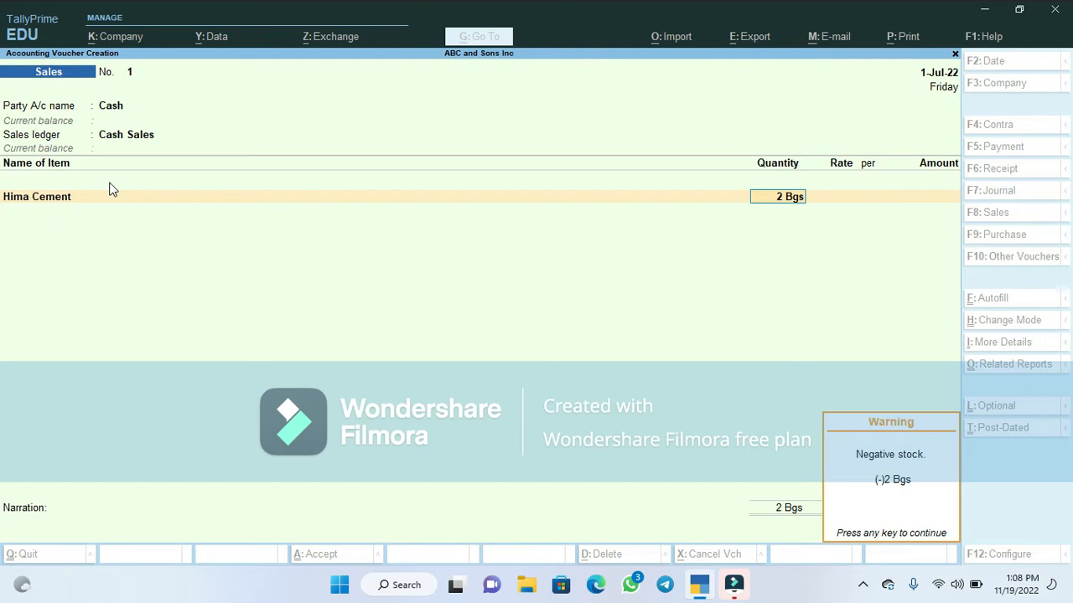
pyautogui.press('Return')
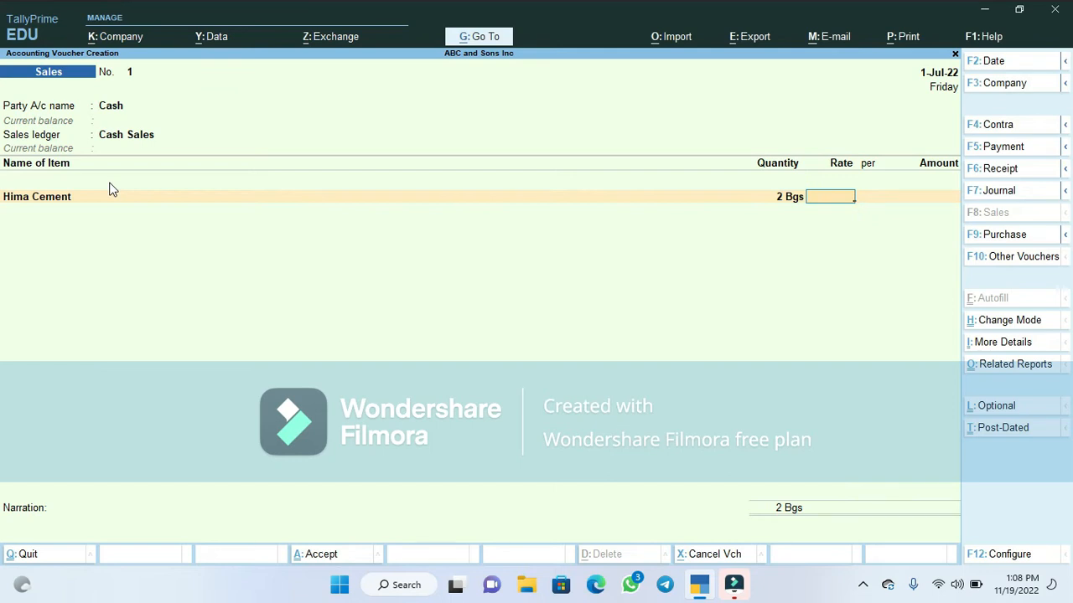
pyautogui.write('32000')
pyautogui.press('Return')
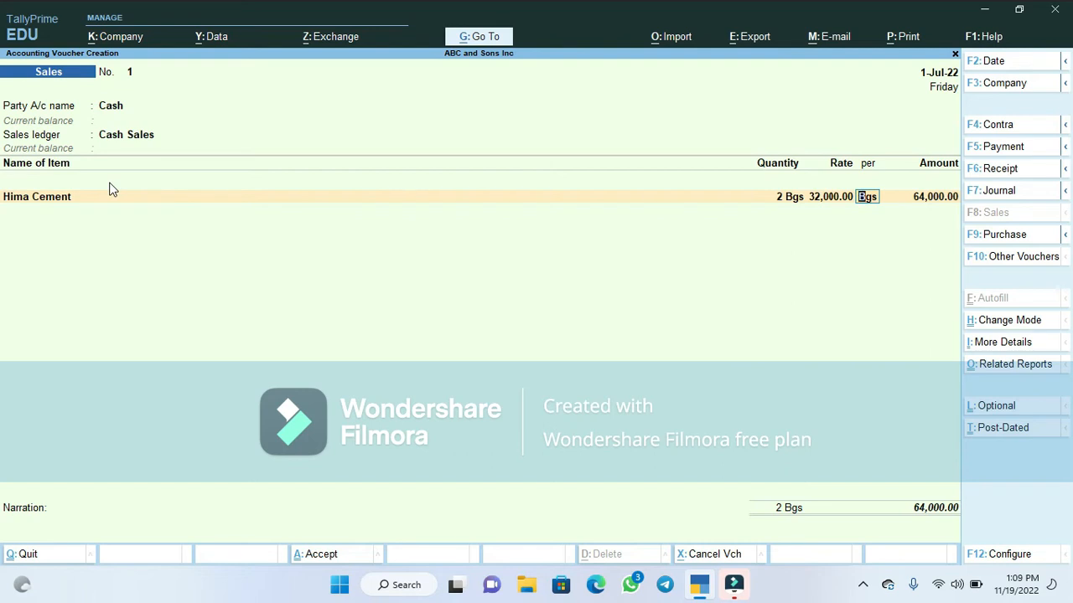
pyautogui.press('Return')
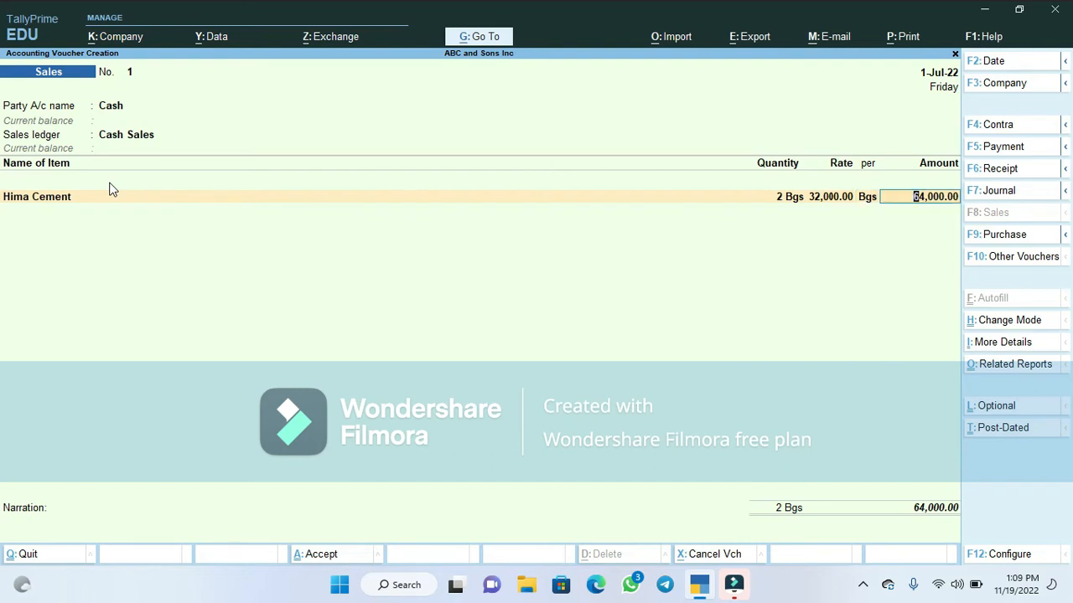
pyautogui.press('Return')
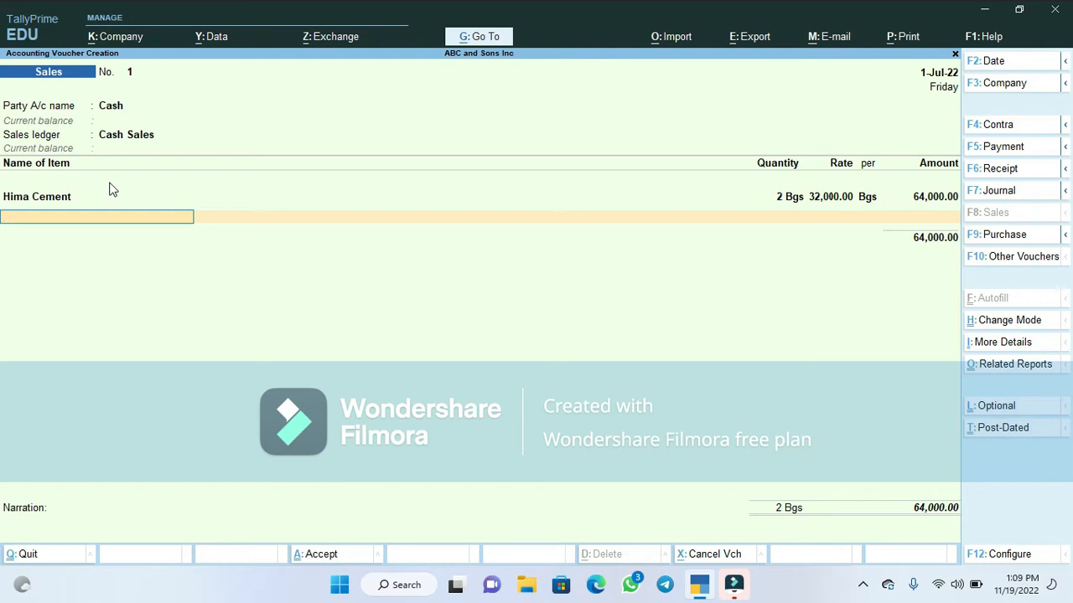
# Add Kampala Cement to the sales voucher with a quantity of 3 bags at a rate of 32,500 per bag.
pyautogui.write('K')
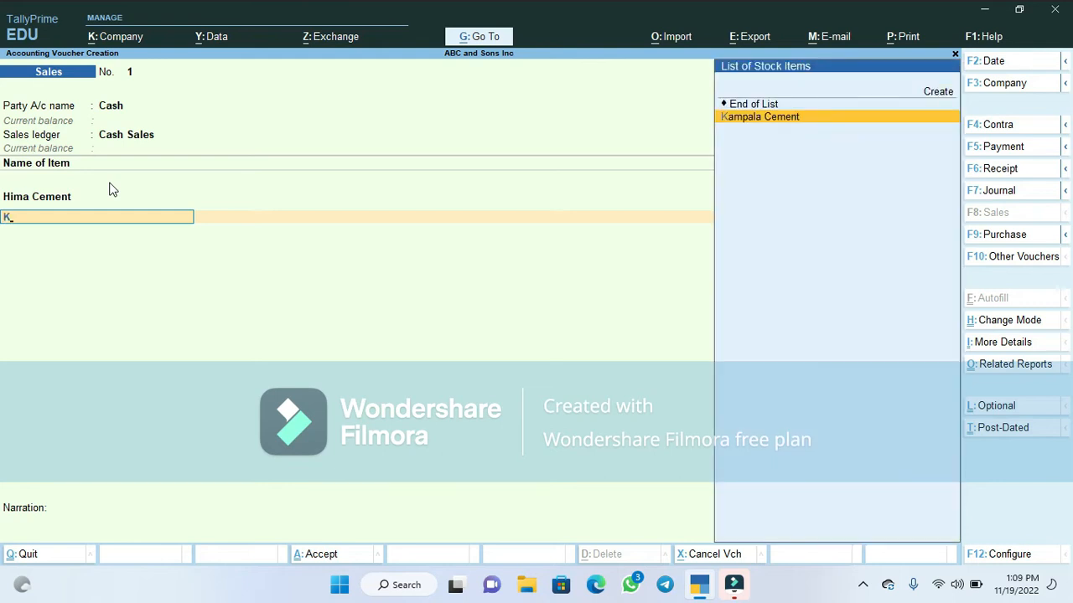
pyautogui.press('Return')
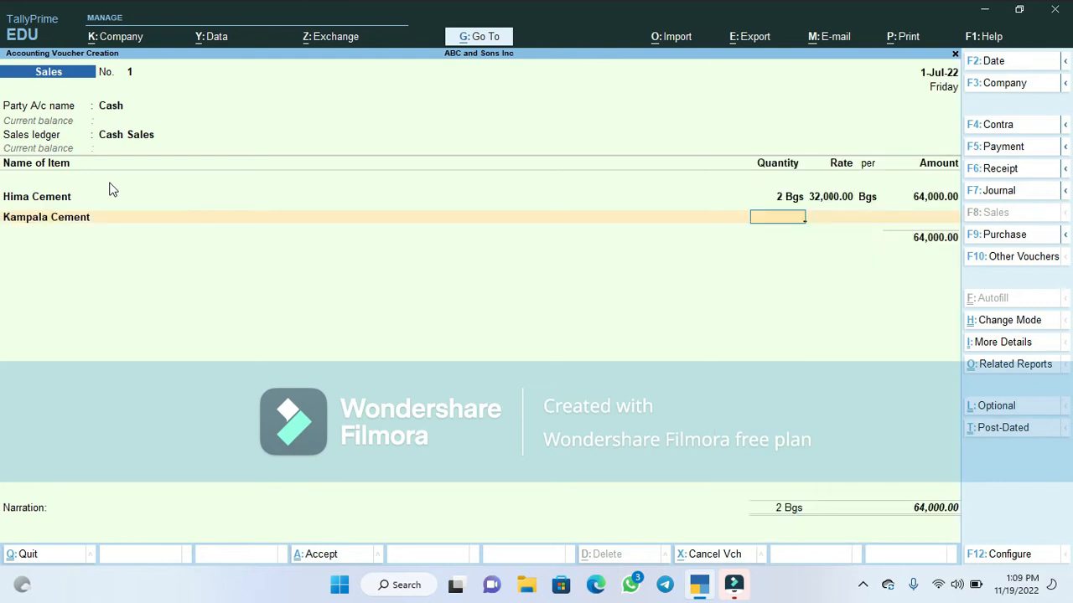
pyautogui.write('3')
pyautogui.press('Return')
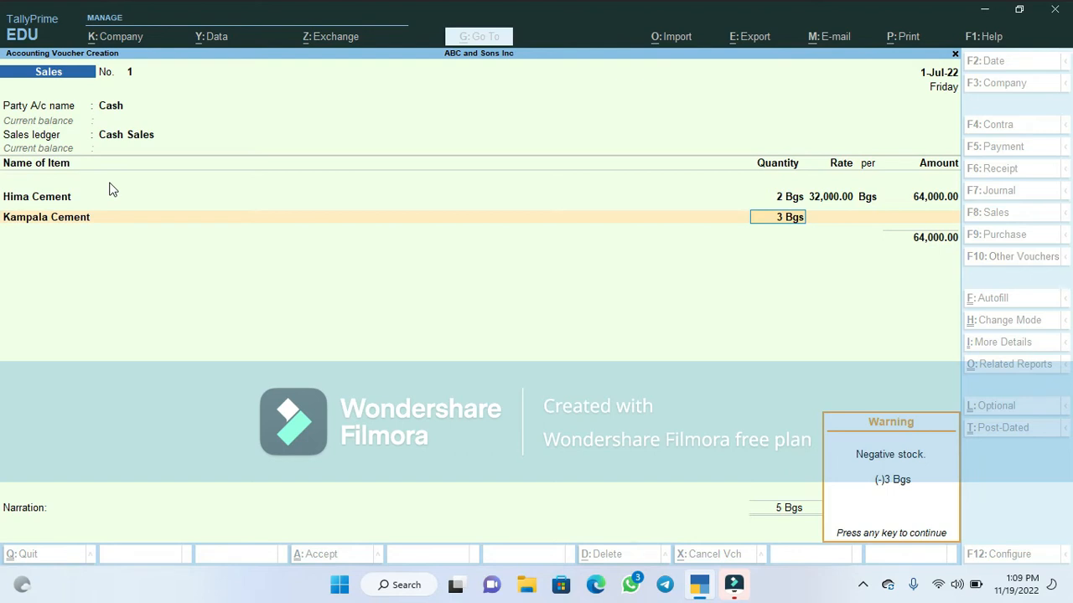
pyautogui.press('Return')
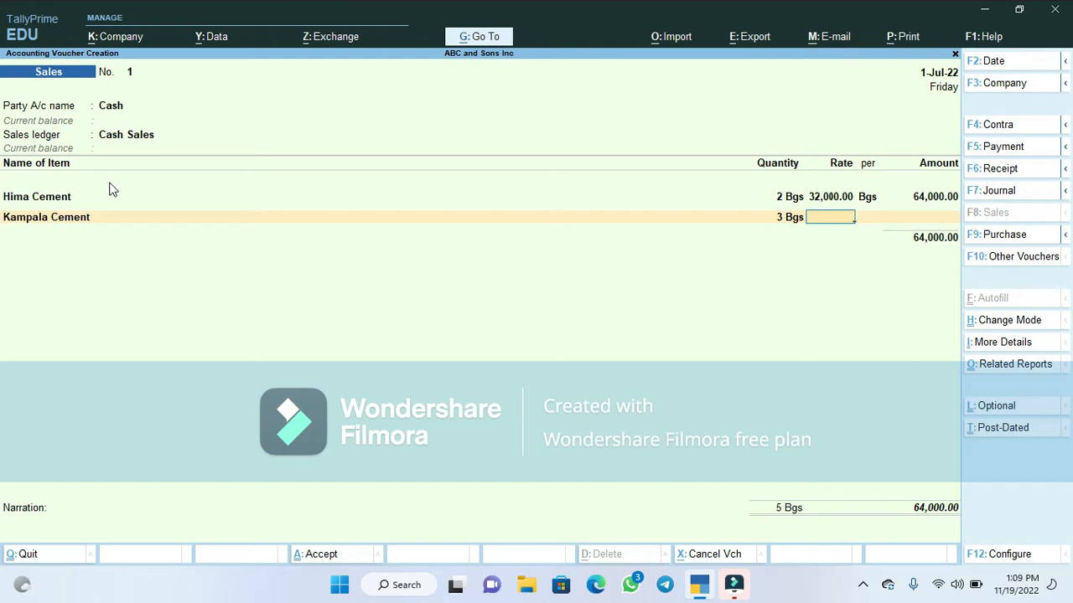
pyautogui.write('3')
pyautogui.write('2,')
pyautogui.write('500')
pyautogui.press('Return')
pyautogui.press('Return')
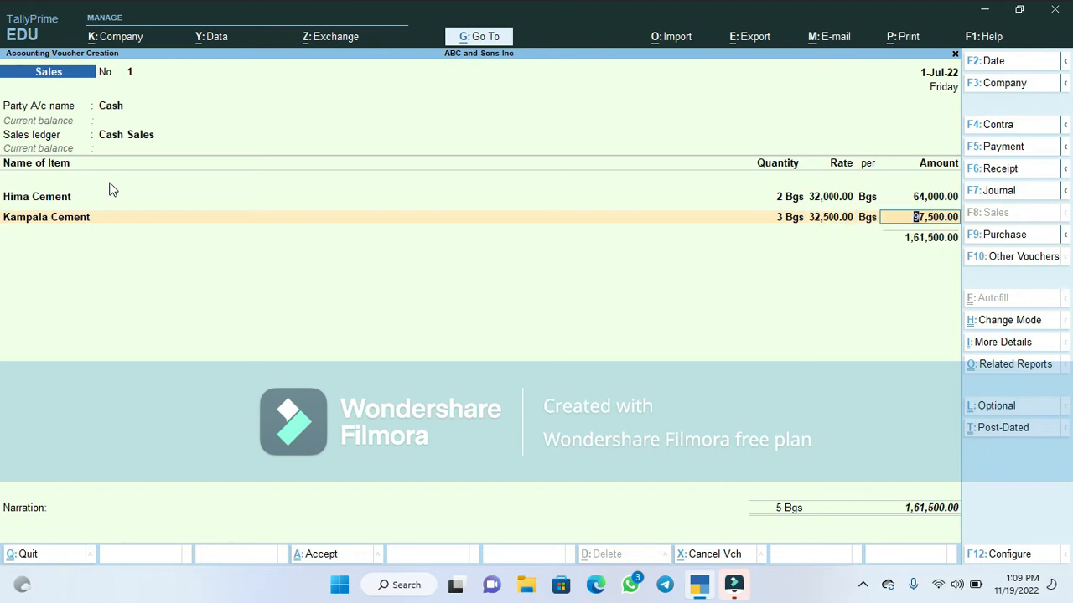
pyautogui.press('Return')
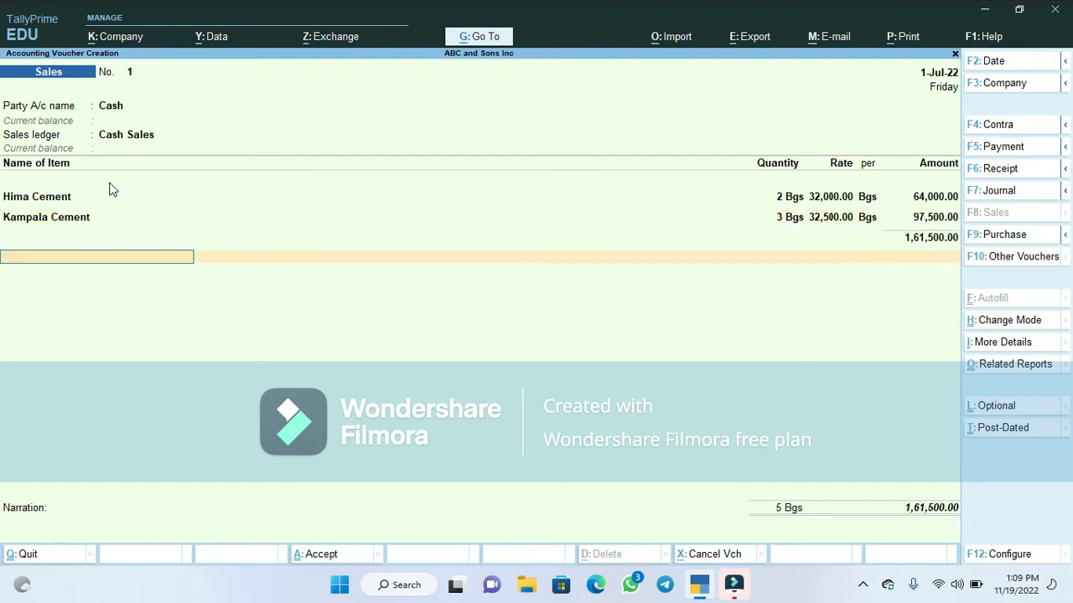
pyautogui.press('Return')
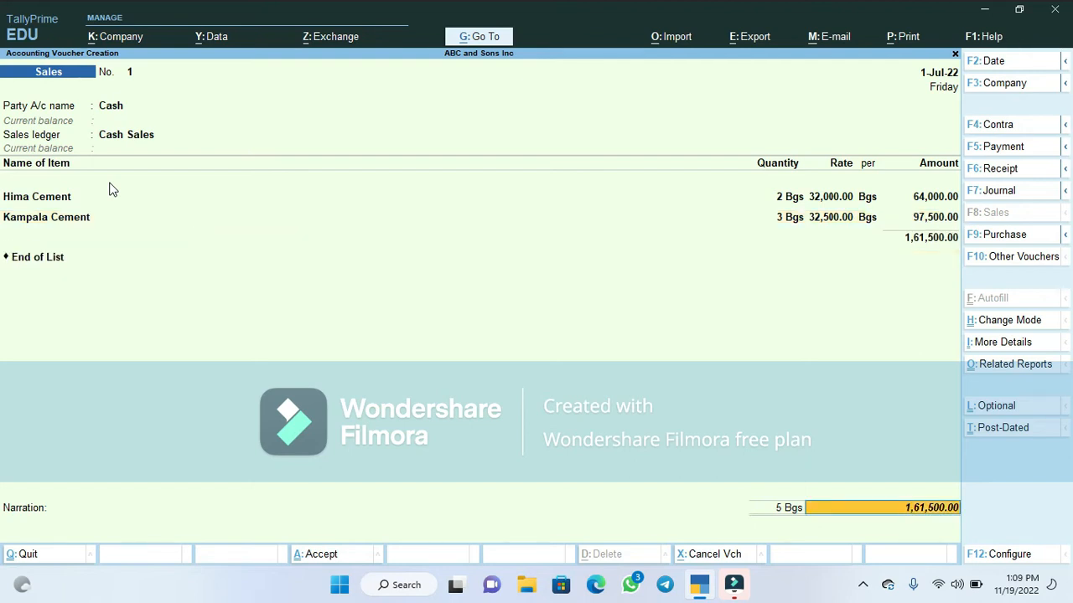
pyautogui.press('Return')
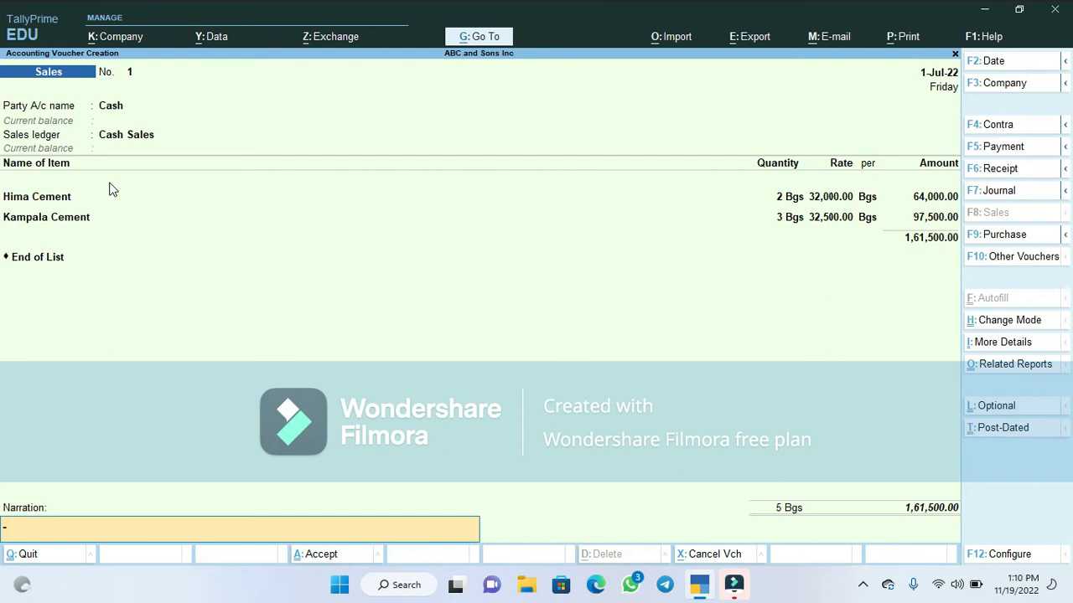
pyautogui.write('Cash sale os')
pyautogui.press('BackSpace')
pyautogui.write('f 2 bags of Hima')
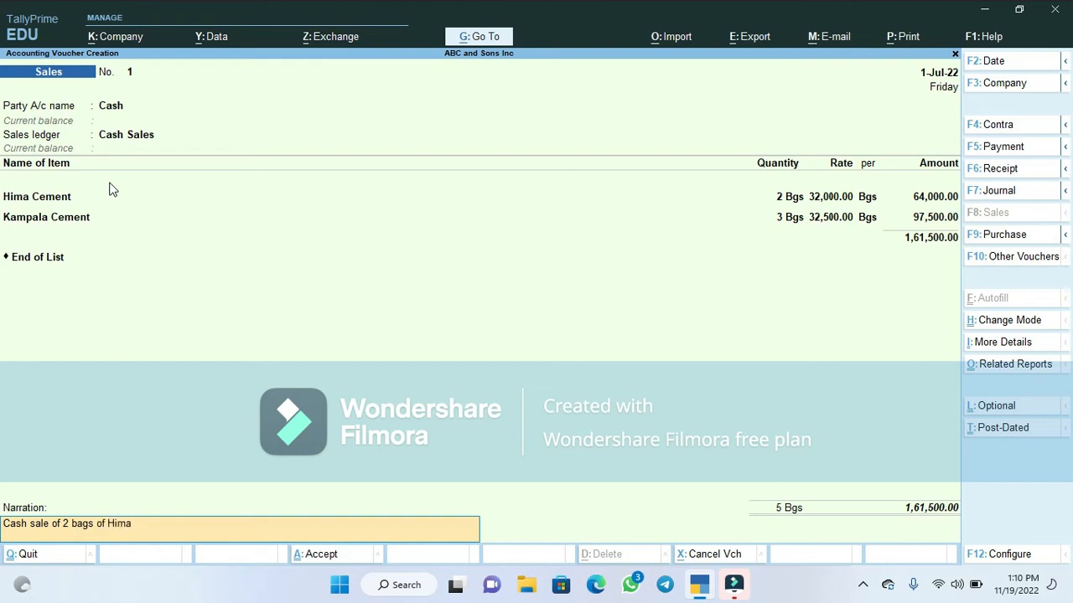
pyautogui.write(' cement and')
pyautogui.write('3 bags of Kam')
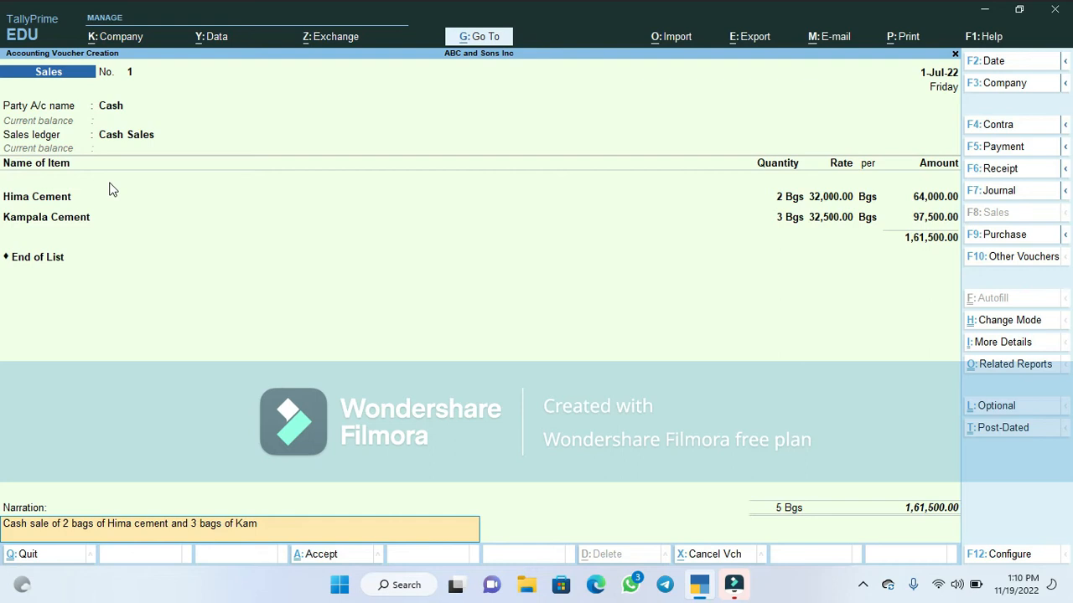
pyautogui.write('pala cement @32,000/=')
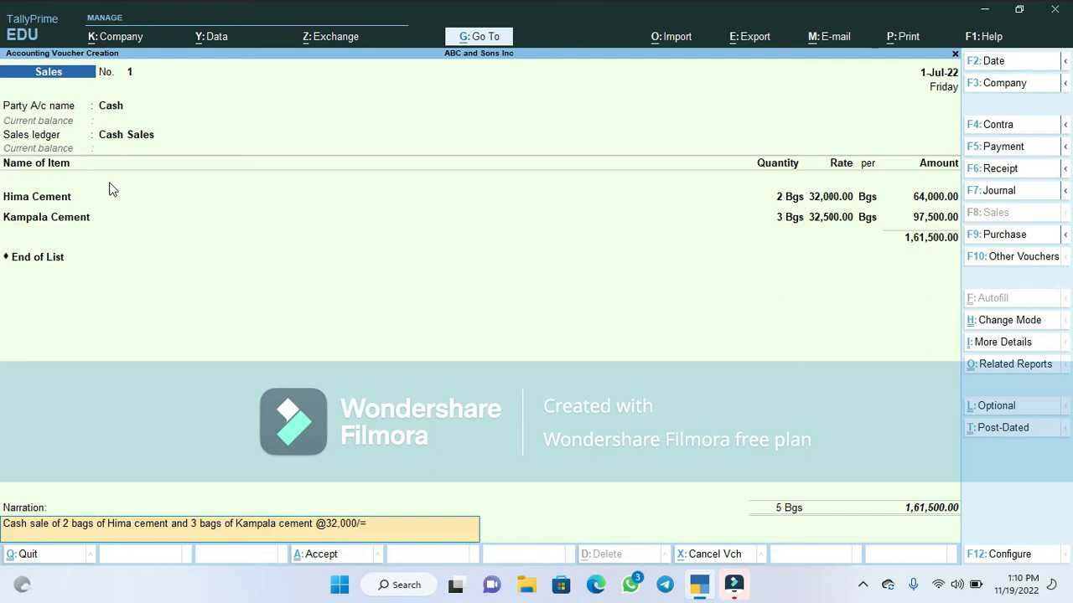
pyautogui.write(' & 32,500/= respectively.')
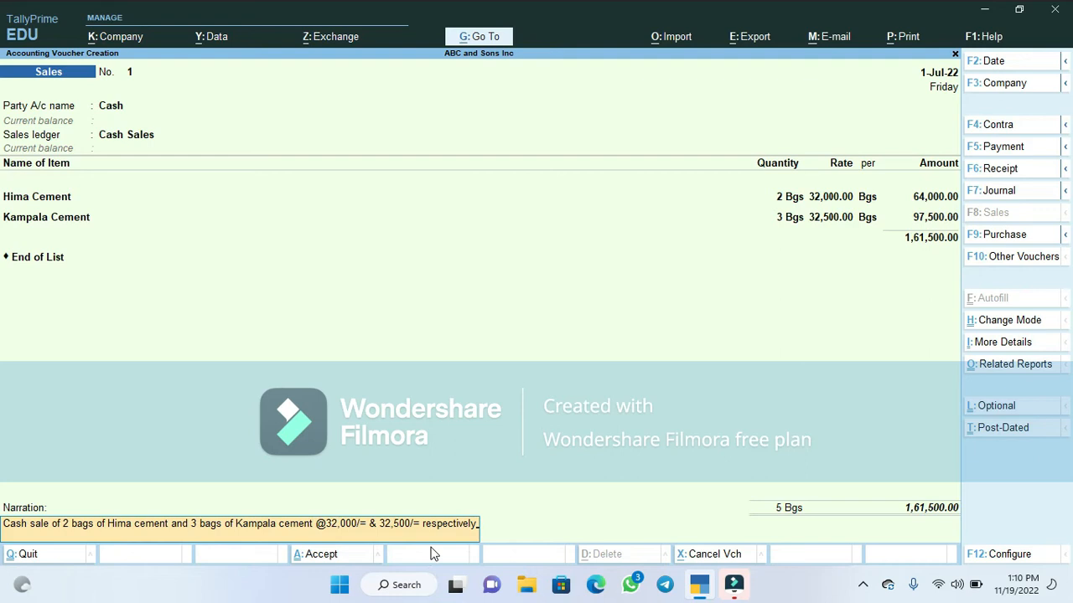
pyautogui.press('Return')
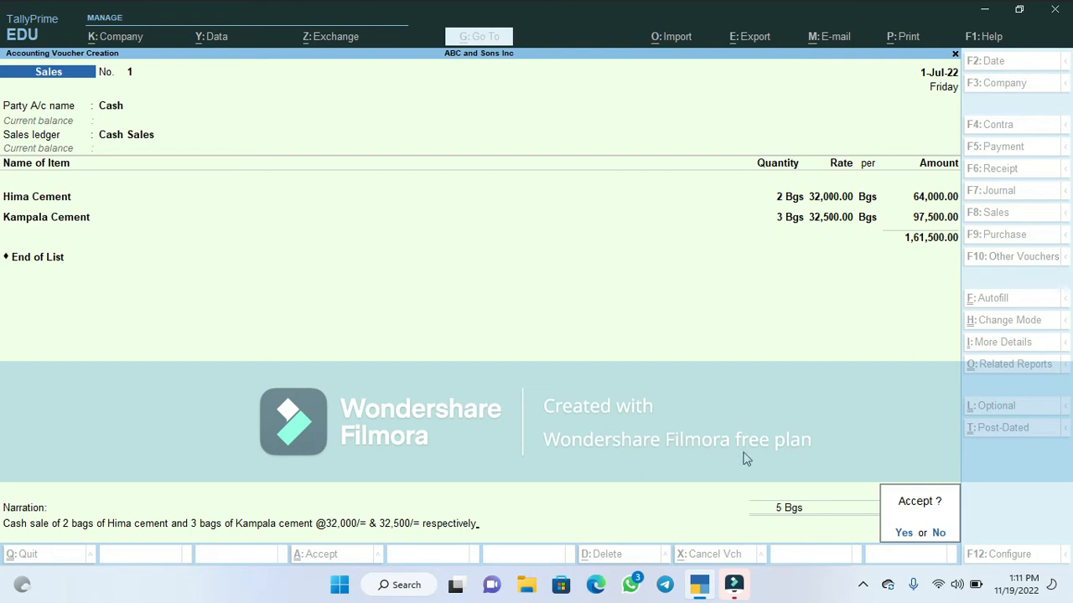
pyautogui.press('Return')
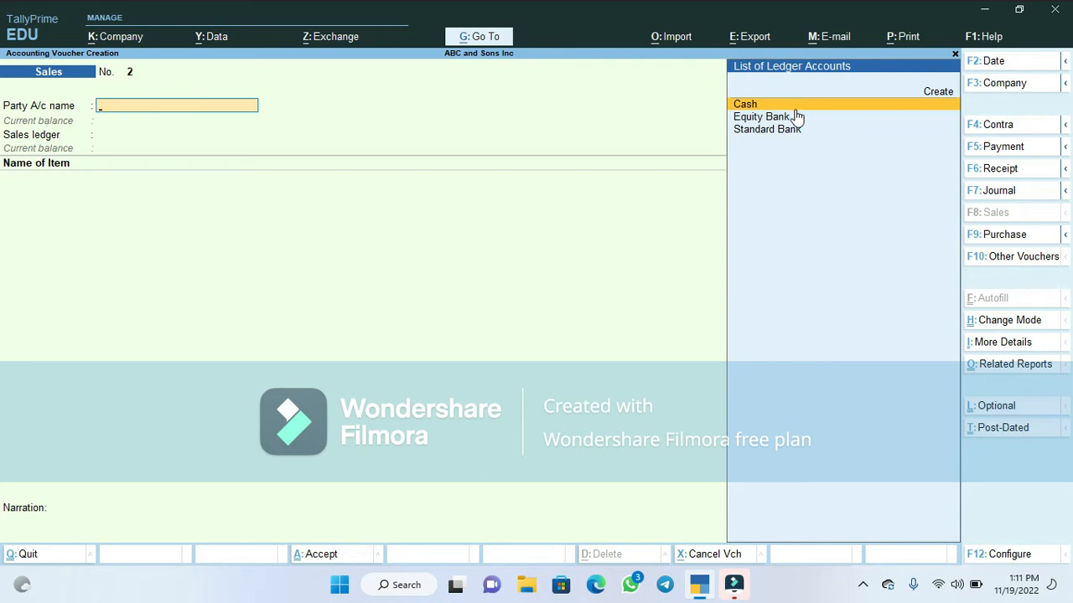
# Create a new party ledger named HK Hardware Ltd for the second sales voucher, leaving the alias blank.
pyautogui.click(947, 95)
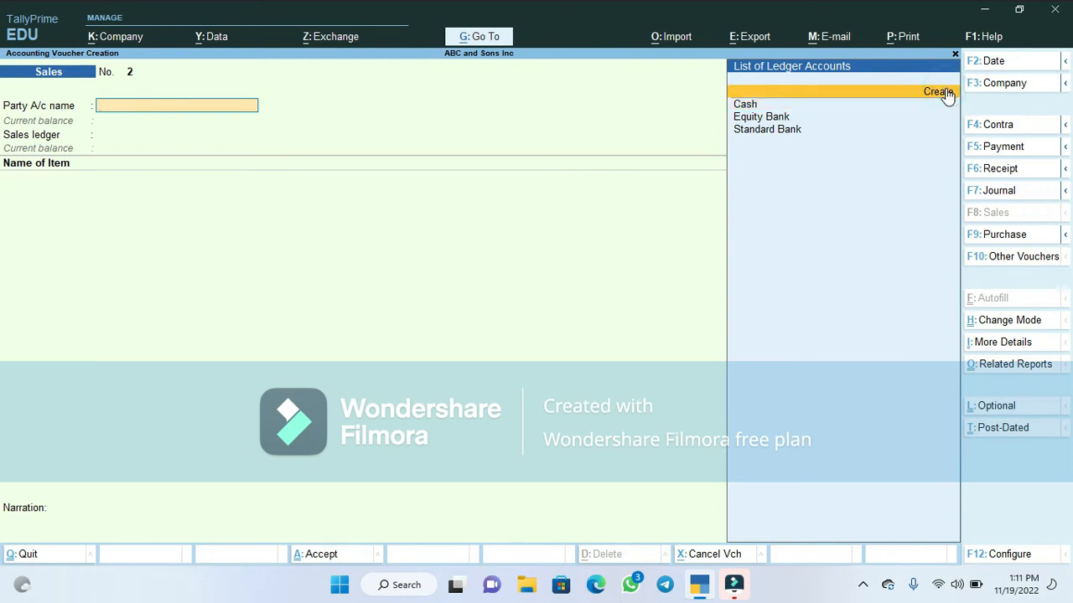
pyautogui.click(946, 95)
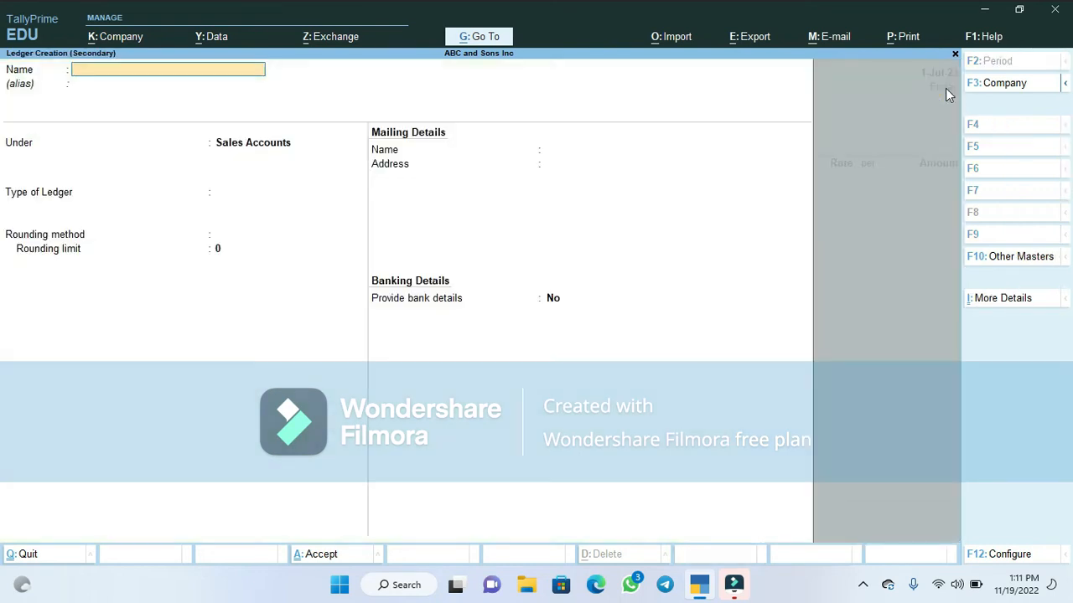
pyautogui.write('HK E')
pyautogui.press('BackSpace')
pyautogui.write('Bu')
pyautogui.press('BackSpace')
pyautogui.press('BackSpace')
pyautogui.write('Hardwa')
pyautogui.write('re')
pyautogui.write(' Li')
pyautogui.write('d')
pyautogui.press('Return')
pyautogui.press('Return')
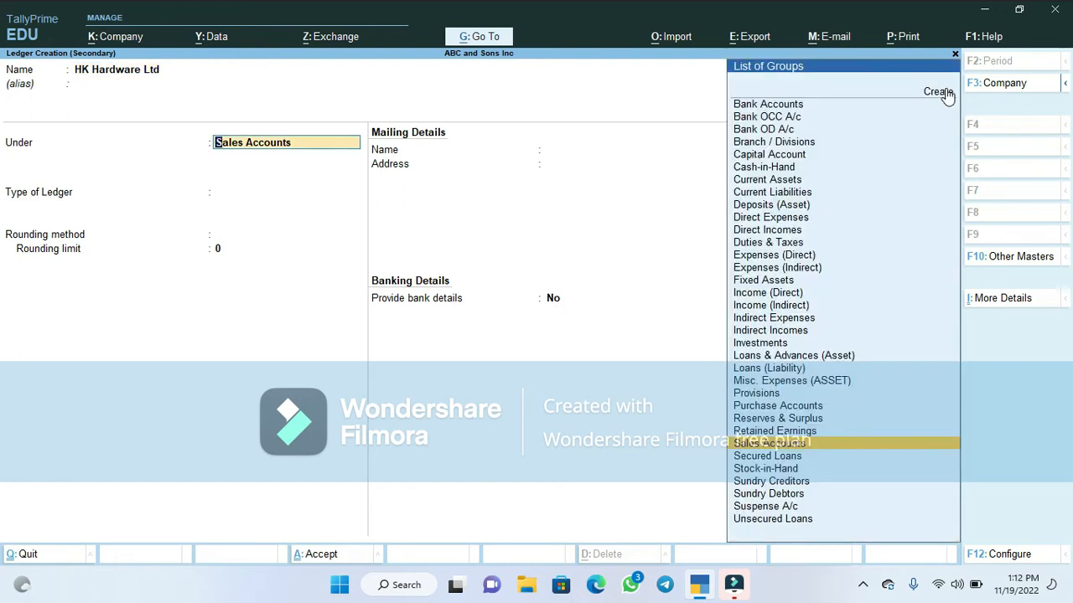
# Place the HK Hardware Ltd ledger under Sundry Debtors, maintaining balances bill-by-bill with no default credit period and no credit-days check.
pyautogui.write('S')
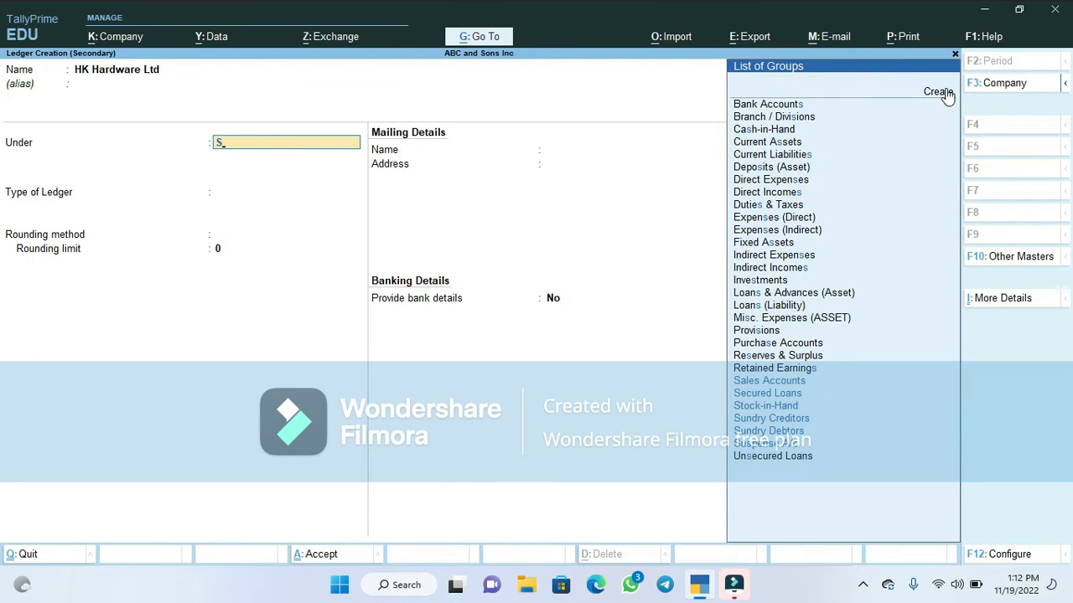
pyautogui.press('Down')
pyautogui.press('Down')
pyautogui.press('Down')
pyautogui.press('Down')
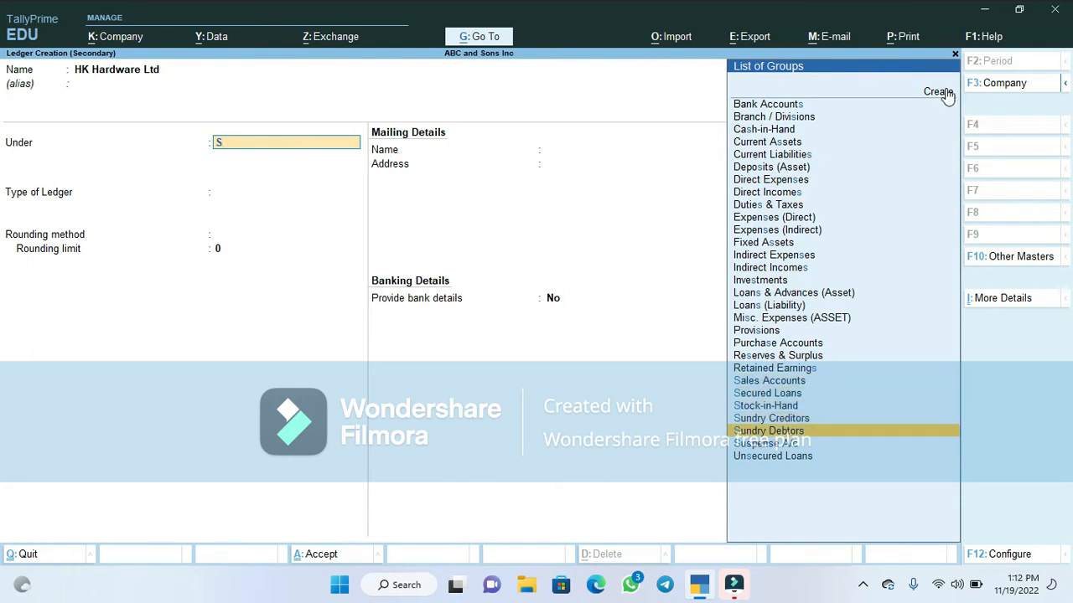
pyautogui.press('Return')
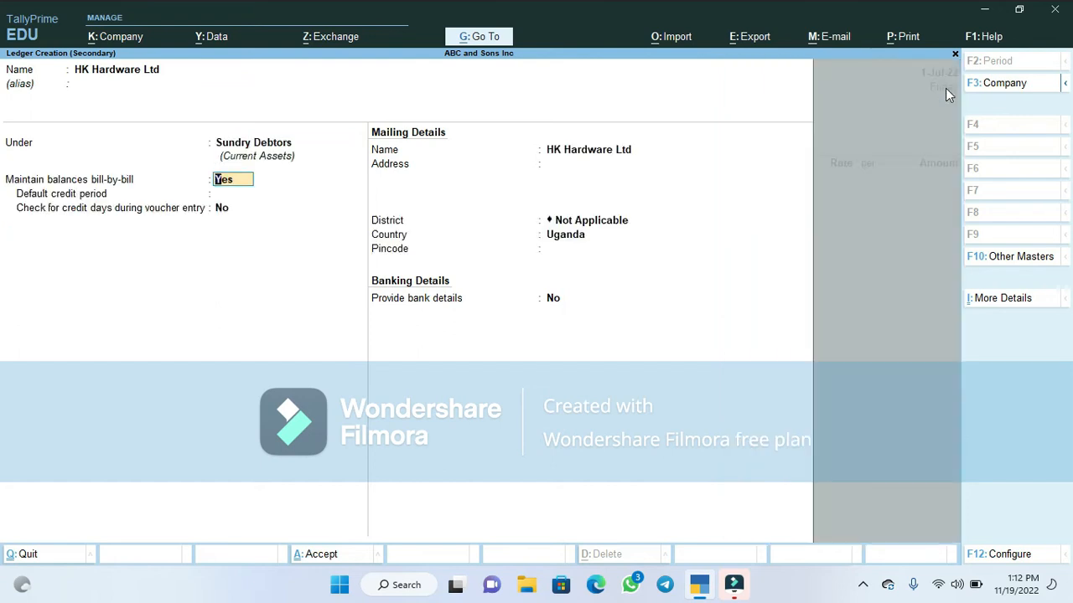
pyautogui.press('Return')
pyautogui.press('Return')
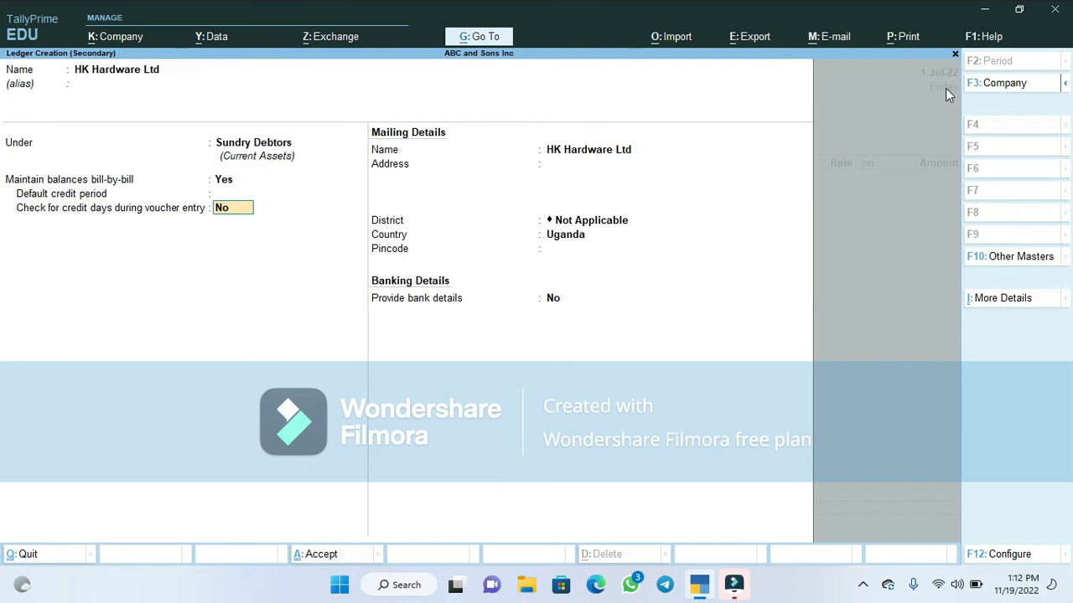
pyautogui.press('Return')
# Set the ledger's mailing address to Nakawa and district to Kampala, without pincode or bank details, and save the ledger.
pyautogui.press('Return')
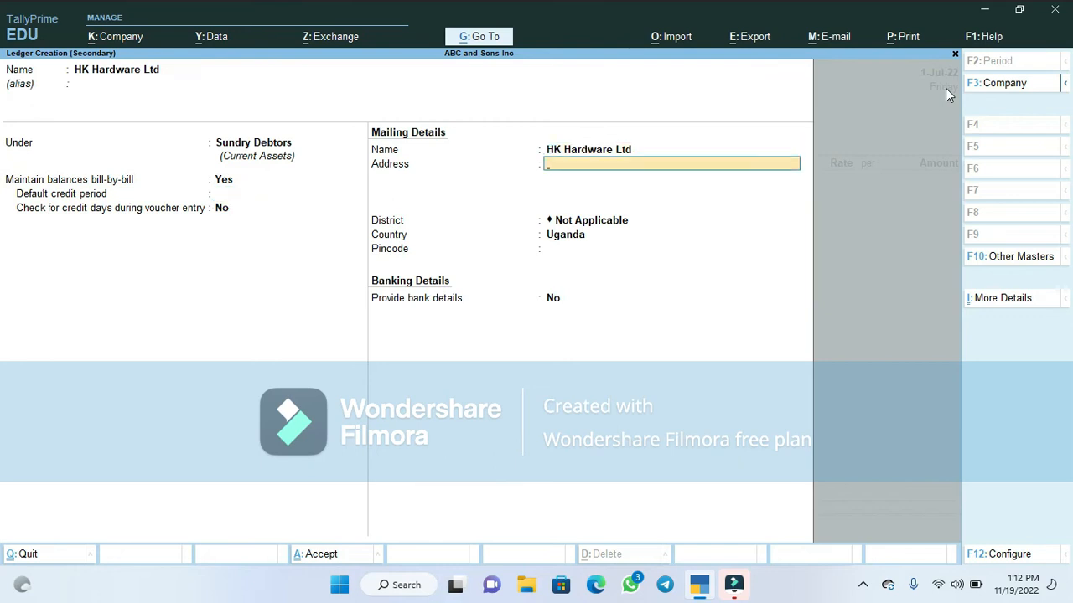
pyautogui.press('Return')
pyautogui.press('BackSpace')
pyautogui.write('Nakawa')
pyautogui.press('Return')
pyautogui.press('Return')
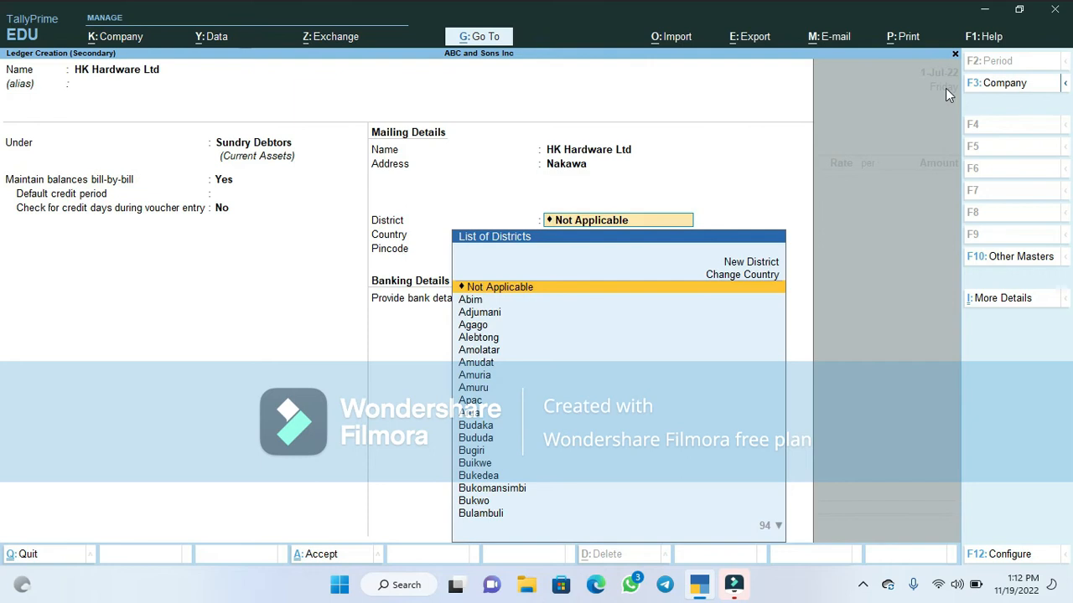
pyautogui.write('Kampala')
pyautogui.press('Return')
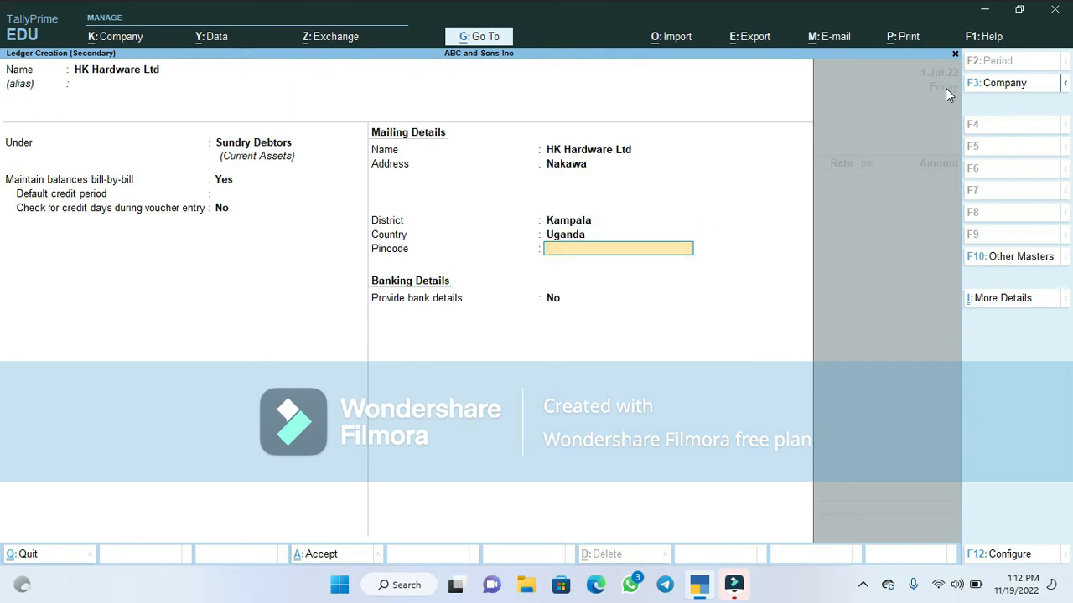
pyautogui.press('Return')
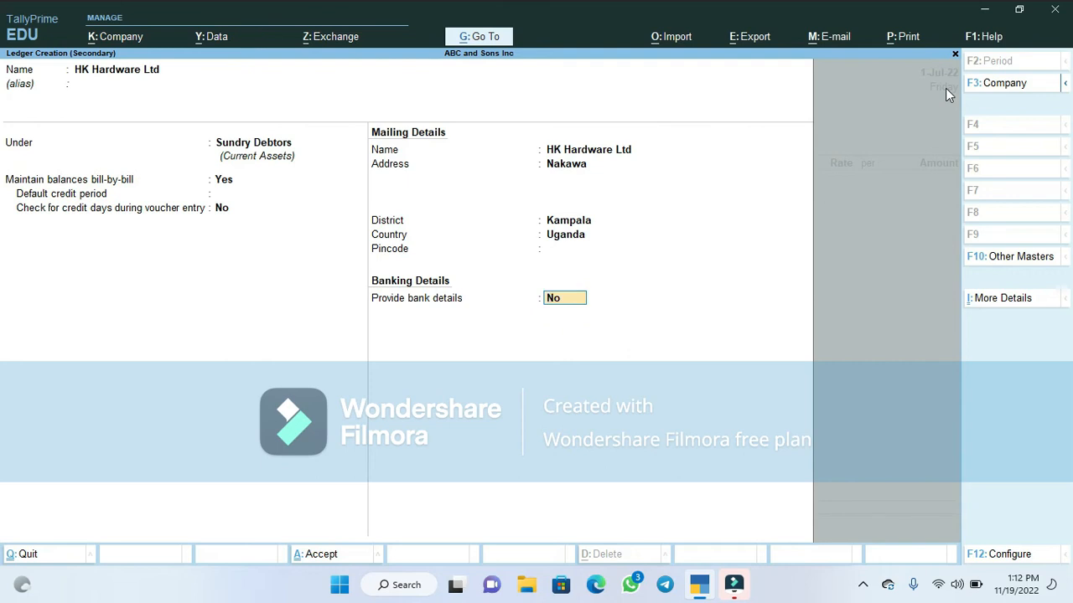
pyautogui.press('Return')
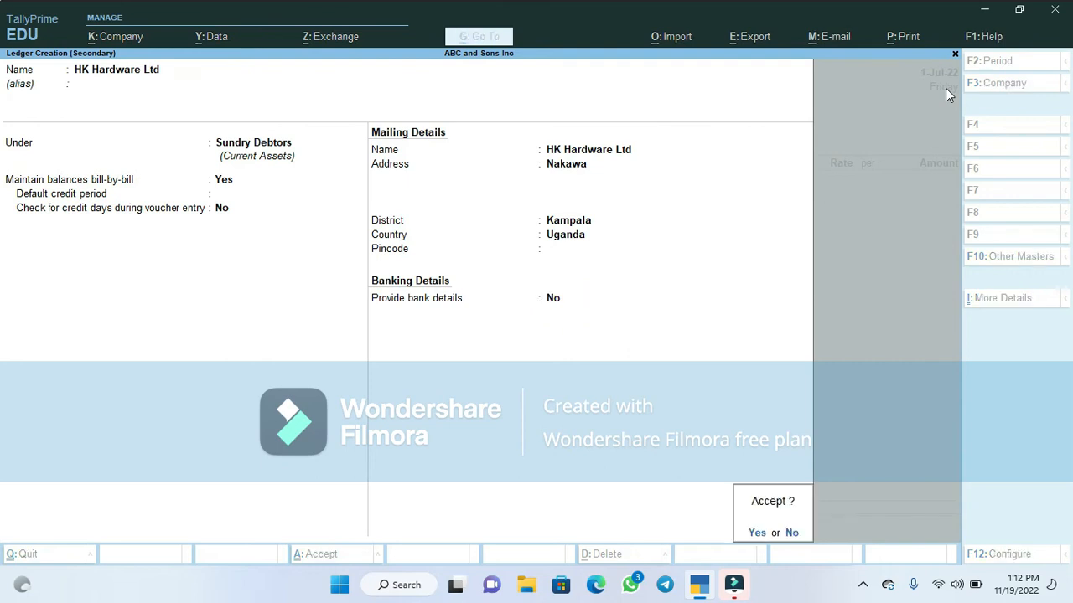
pyautogui.press('Return')
pyautogui.press('Return')
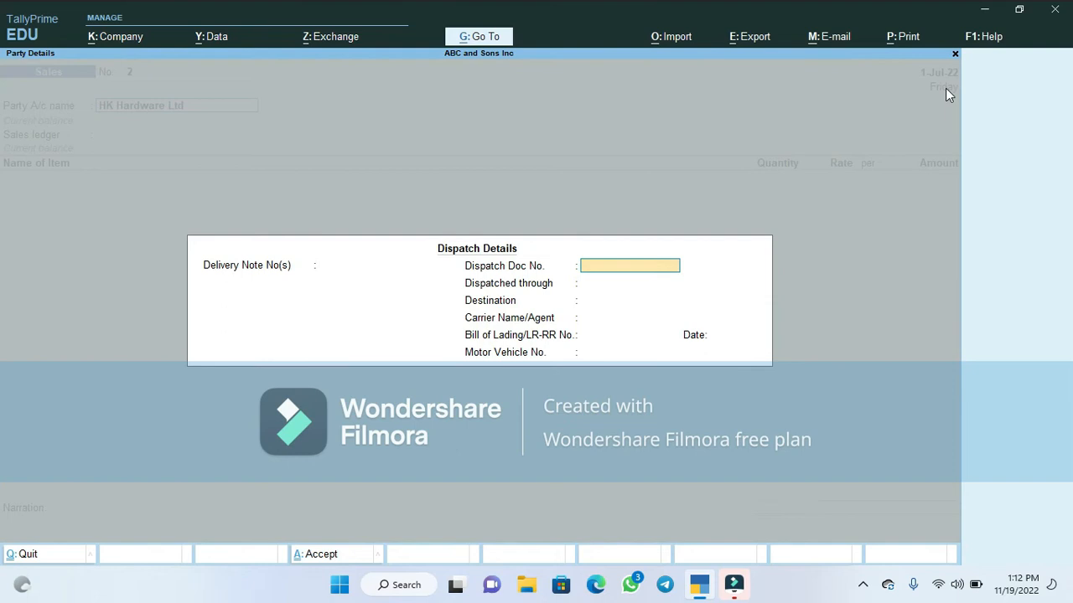
pyautogui.press('Return')
pyautogui.press('Return')
pyautogui.press('Return')
pyautogui.press('Return')
pyautogui.press('Return')
pyautogui.press('Return')
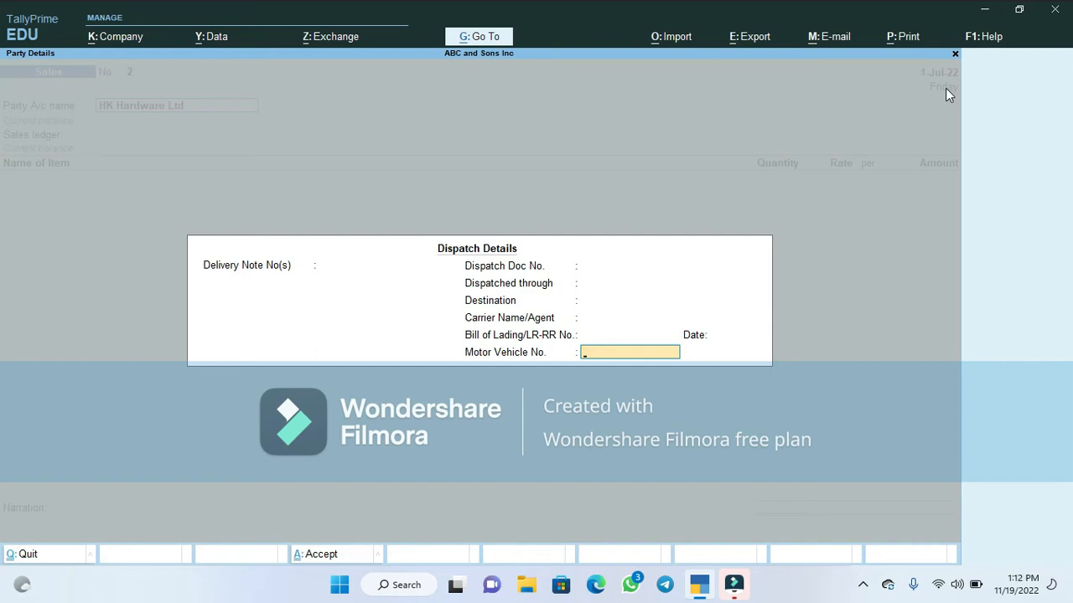
pyautogui.write('UAX 315')
pyautogui.press('Return')
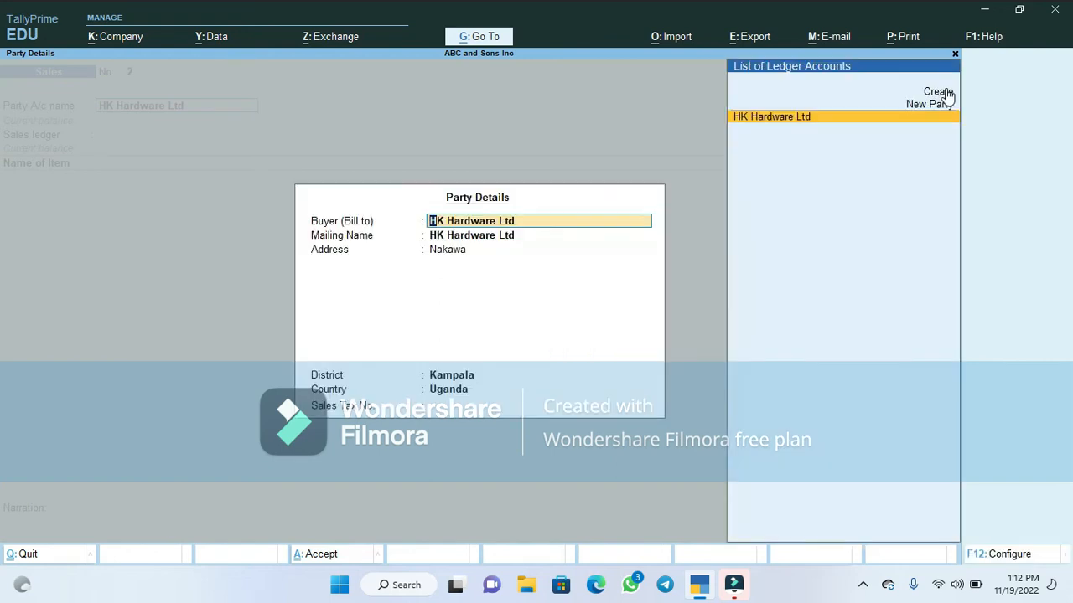
# Accept the party details with HK Hardware Ltd as buyer, keeping its mailing name, address, district and country.
pyautogui.press('Return')
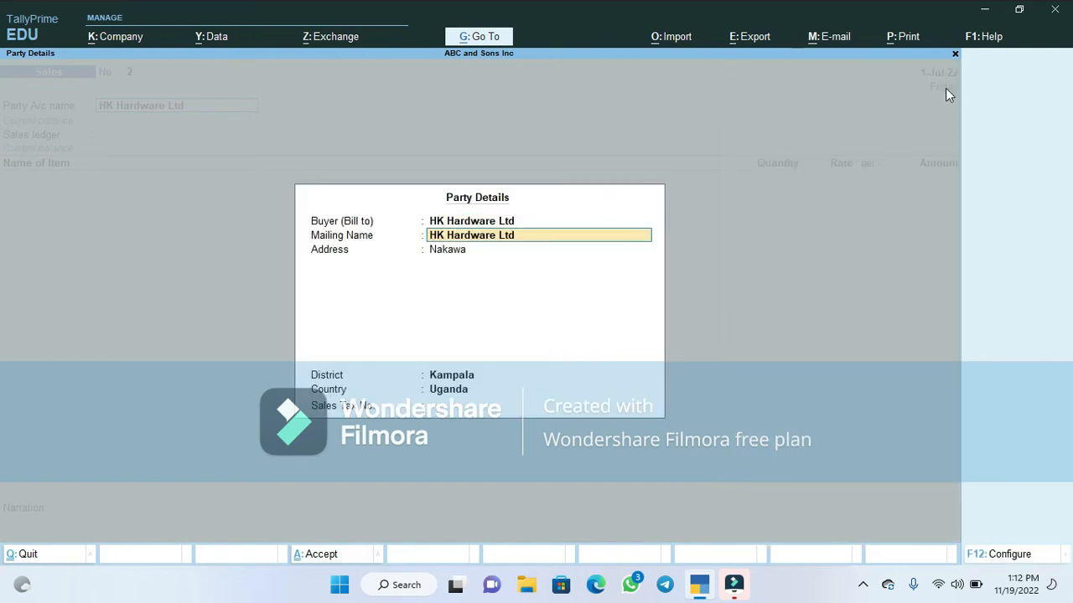
pyautogui.press('Return')
pyautogui.press('Return')
pyautogui.press('Return')
pyautogui.press('Return')
pyautogui.press('Return')
pyautogui.press('Return')
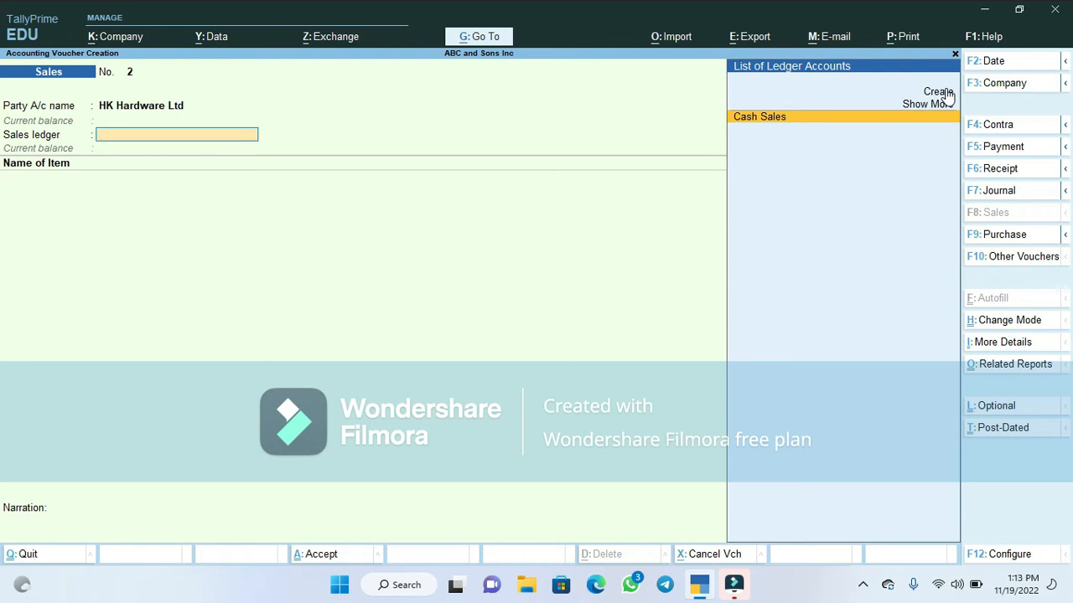
# Create a new sales ledger named Credit Sales under the Sales Accounts group.
pyautogui.click(939, 93)
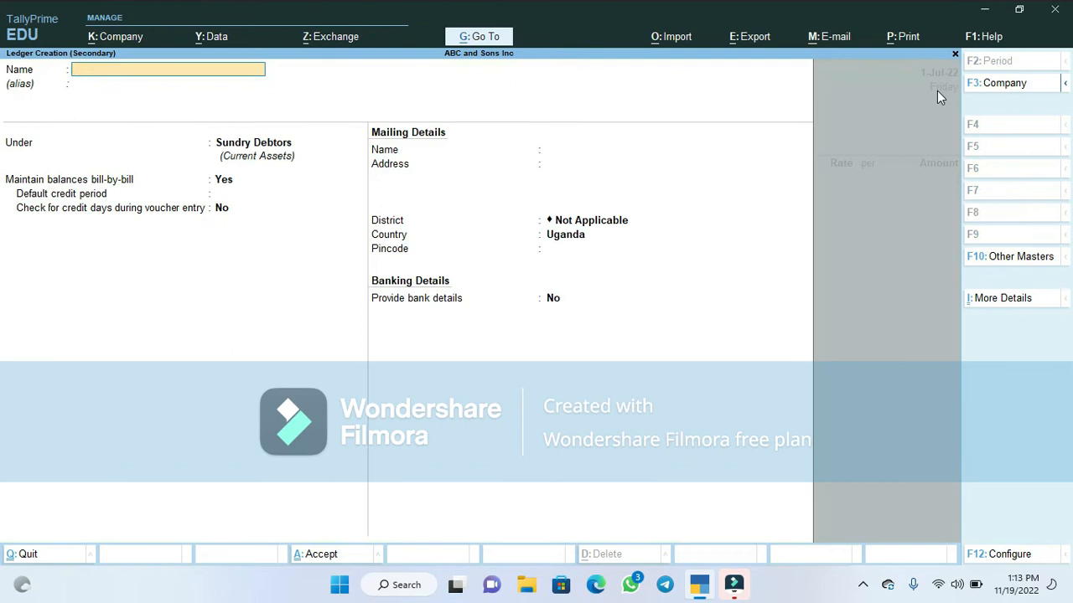
pyautogui.write('Credit Sales')
pyautogui.press('Return')
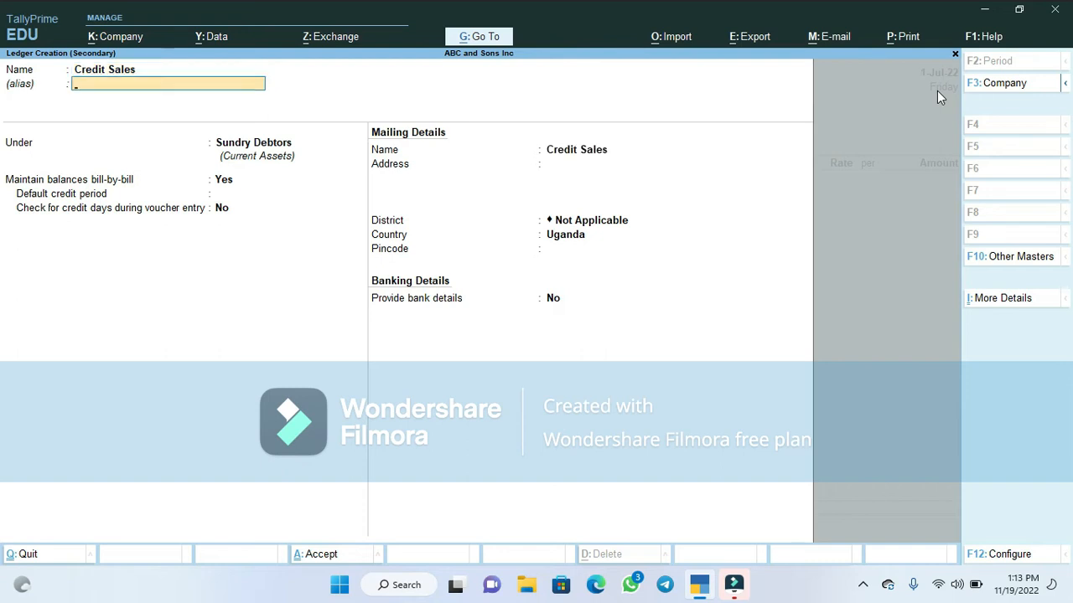
pyautogui.press('Return')
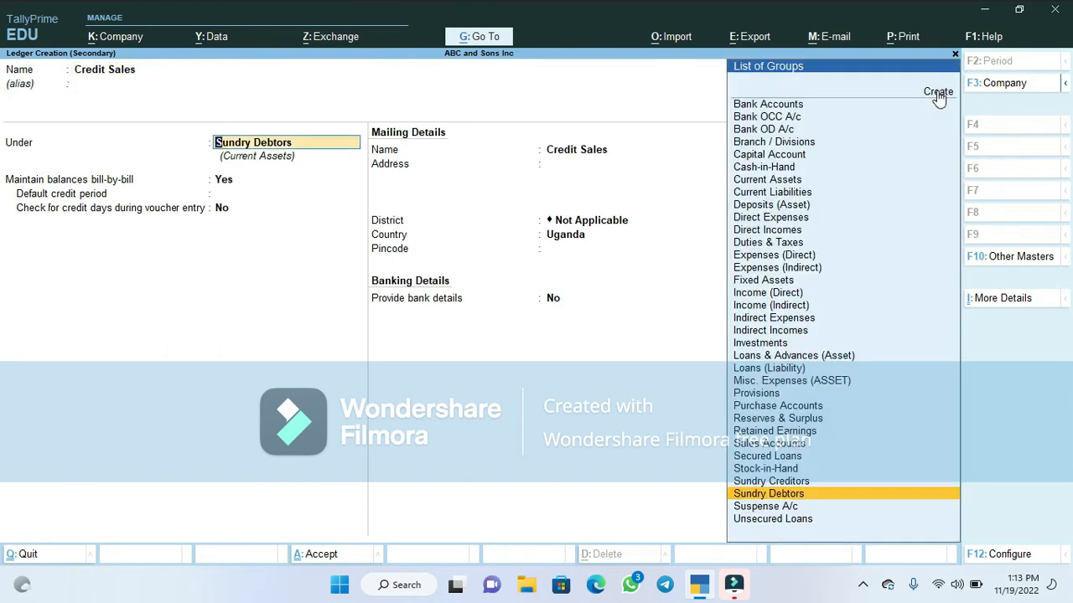
pyautogui.write('S')
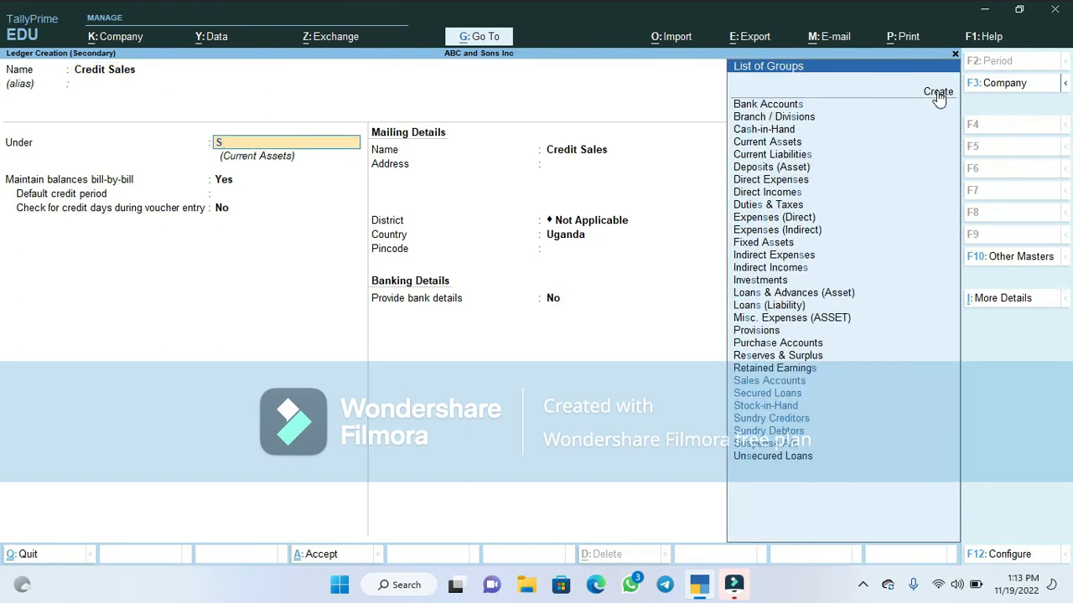
pyautogui.press('Down')
pyautogui.press('Up')
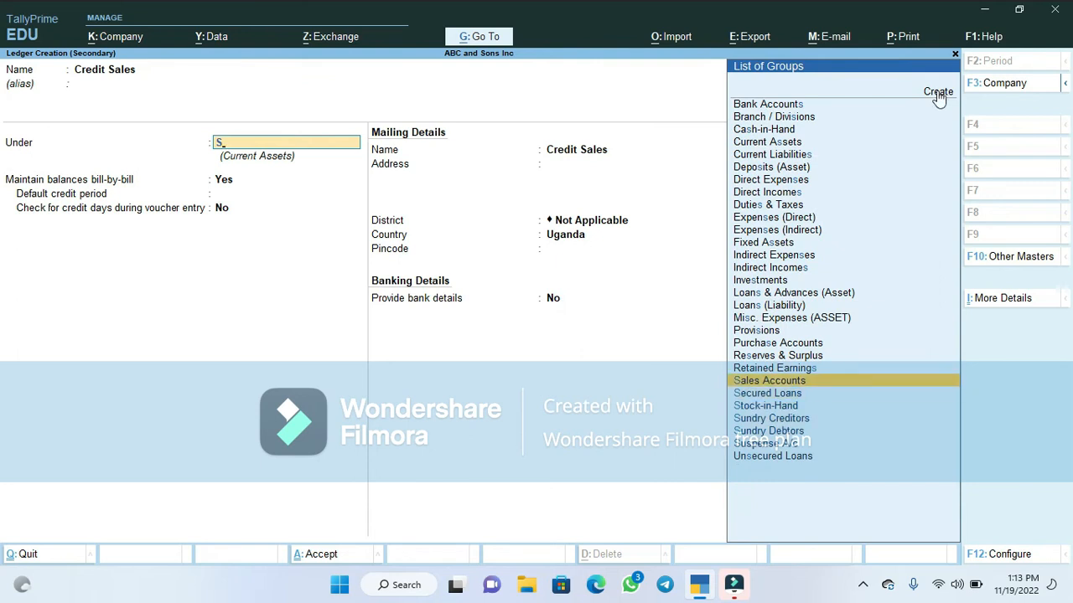
pyautogui.press('Return')
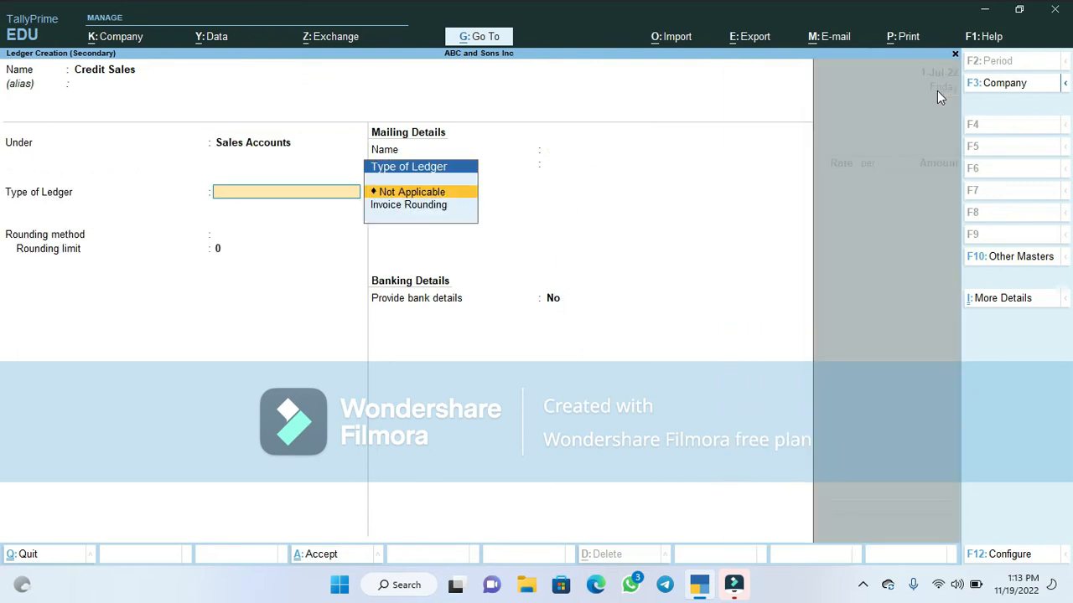
# Set the Credit Sales ledger's type and rounding method to Not Applicable, keep rounding limit 0 without bank details, and save it.
pyautogui.press('Return')
pyautogui.press('Return')
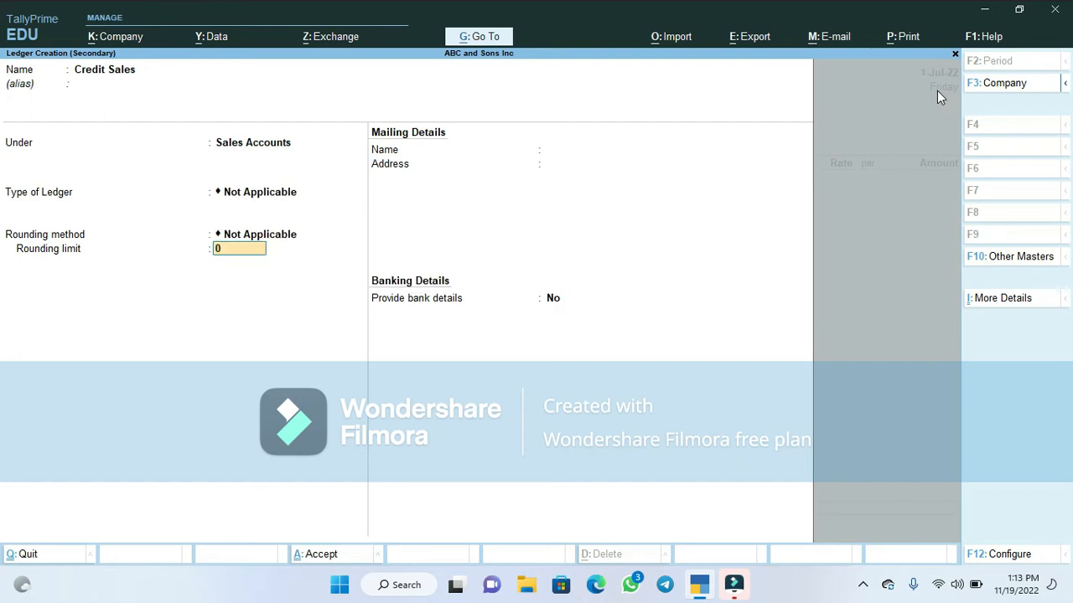
pyautogui.press('Return')
pyautogui.press('Return')
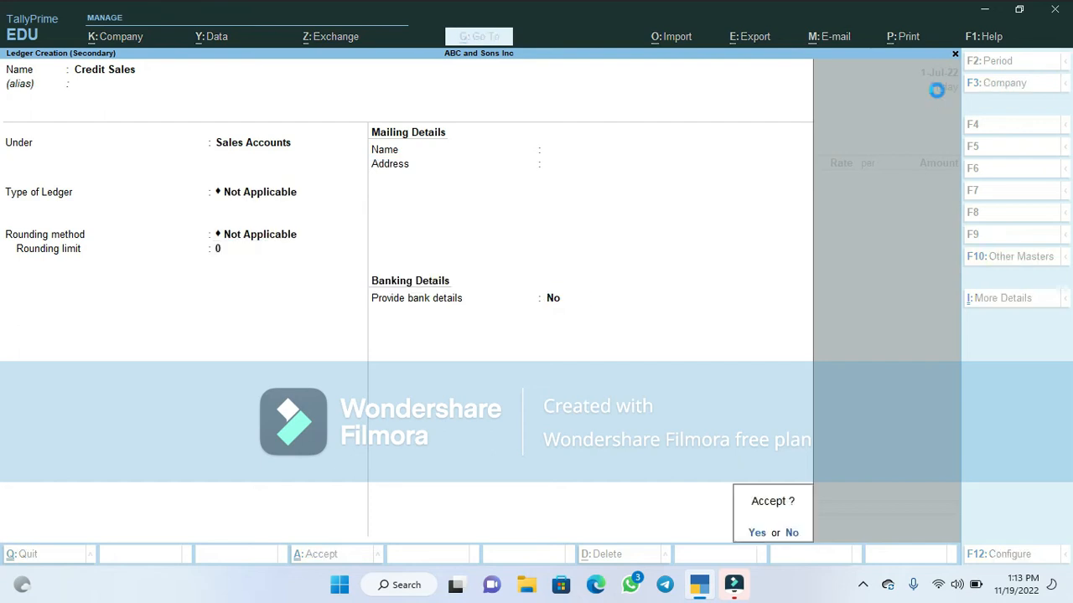
pyautogui.press('Return')
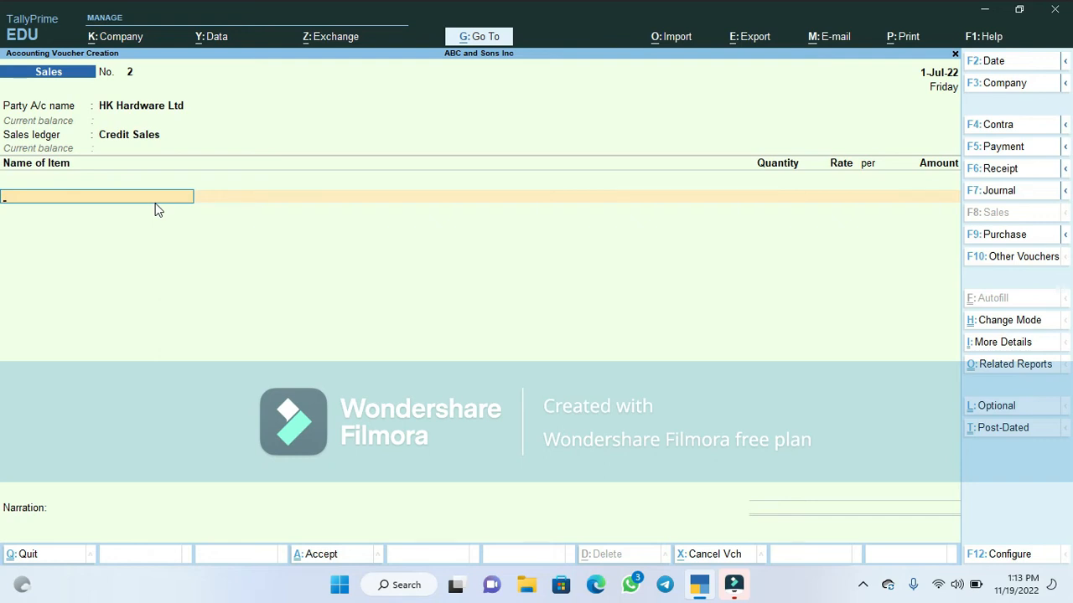
# Start creating a new stock item from the item line of the HK Hardware Ltd sales voucher.
pyautogui.write('T')
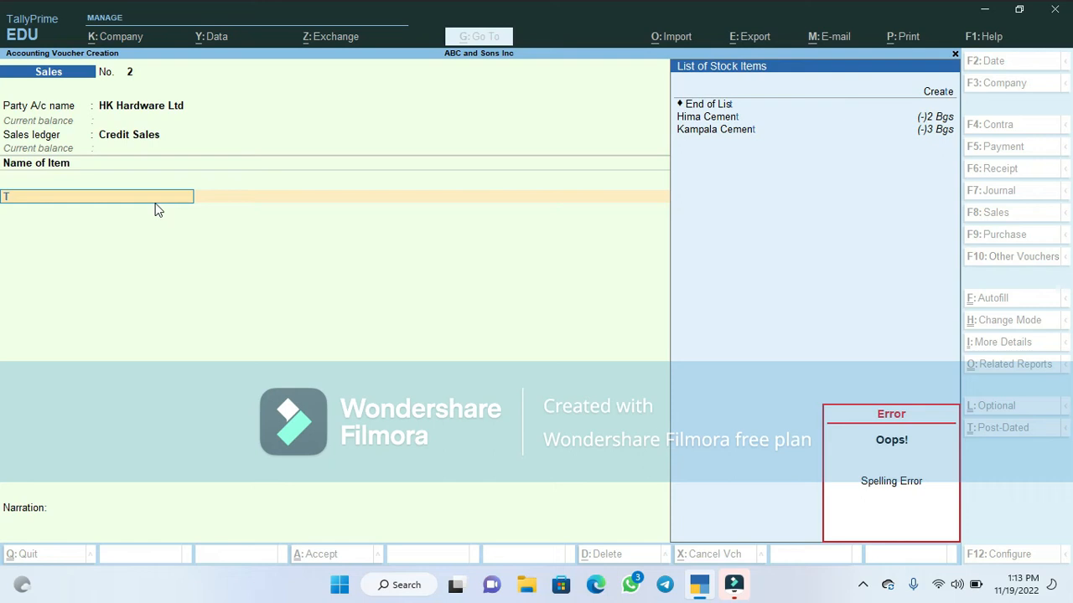
pyautogui.press('Up')
pyautogui.press('Up')
pyautogui.press('Up')
pyautogui.press('Up')
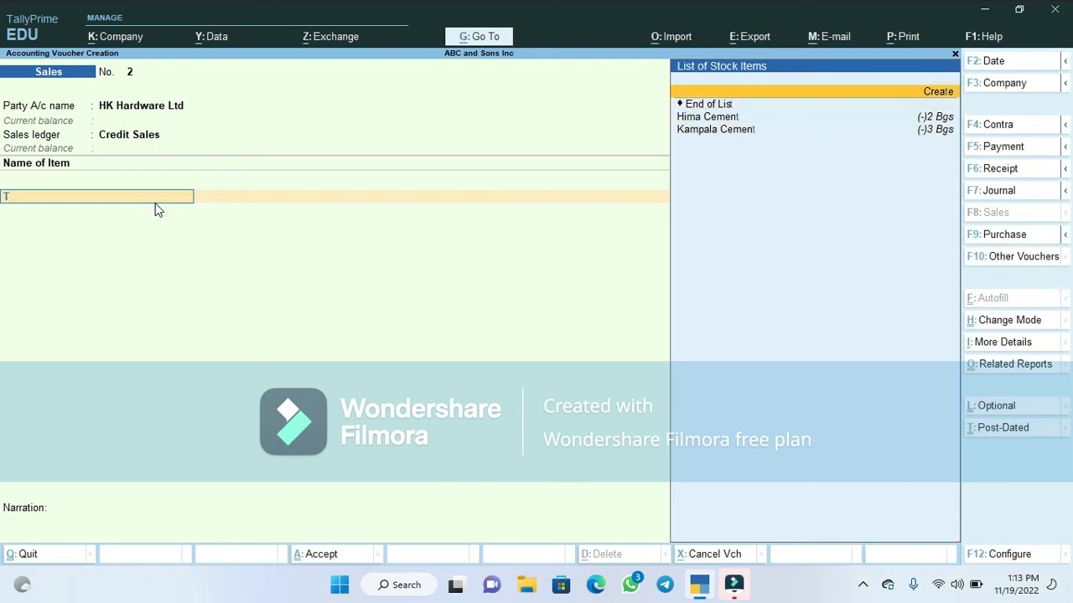
pyautogui.press('Return')
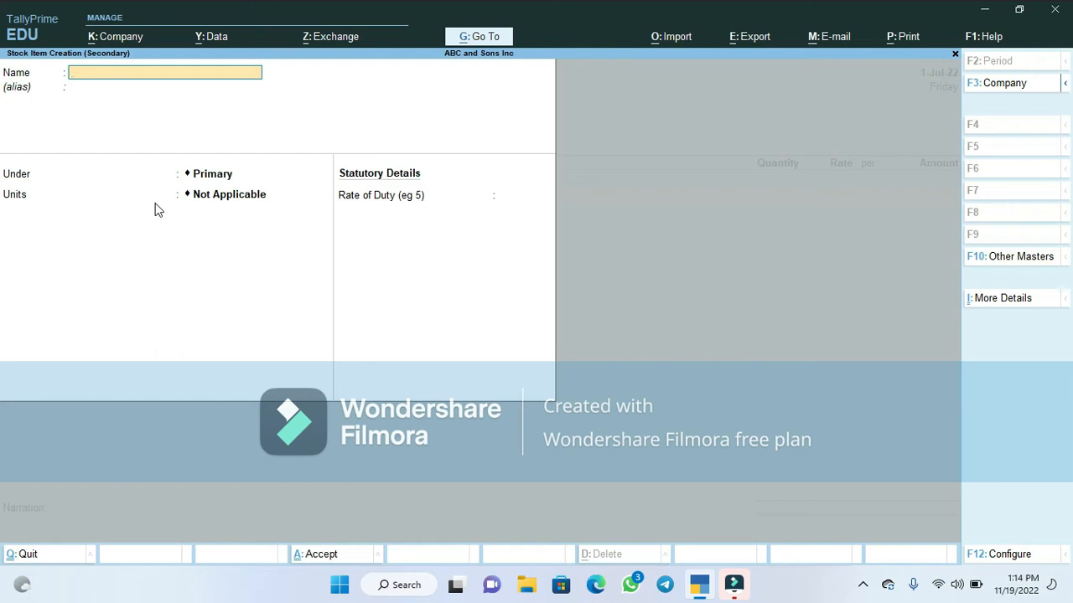
pyautogui.write('Tiles')
pyautogui.press('BackSpace')
pyautogui.press('BackSpace')
pyautogui.press('BackSpace')
pyautogui.press('BackSpace')
pyautogui.press('BackSpace')
# Name the new stock item Spray Cans 20ltrs and leave its alias blank.
pyautogui.write('Spray Cans')
pyautogui.press('Return')
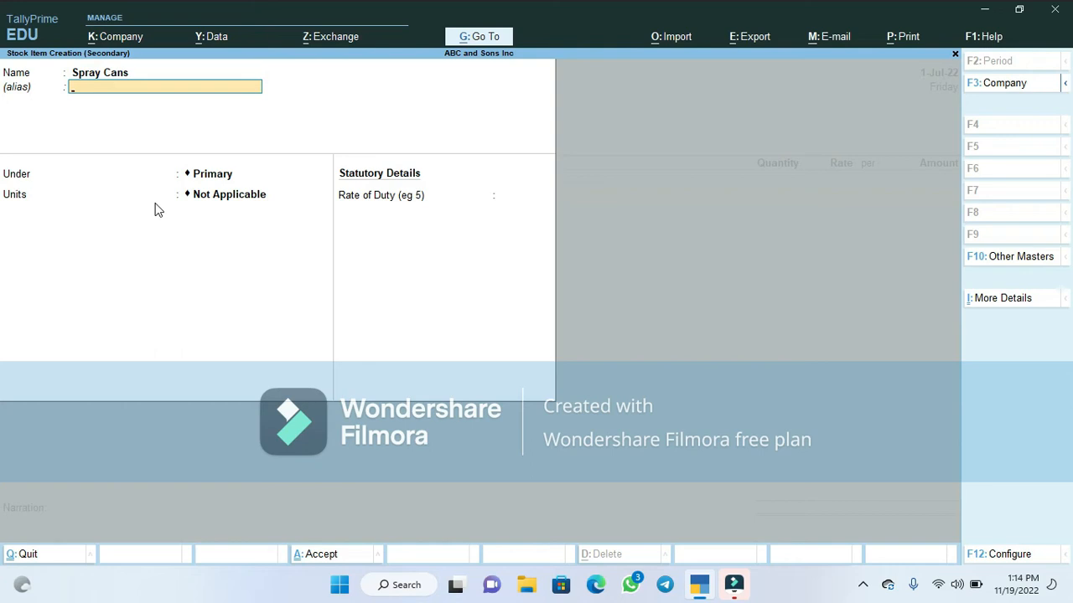
pyautogui.press('Up')
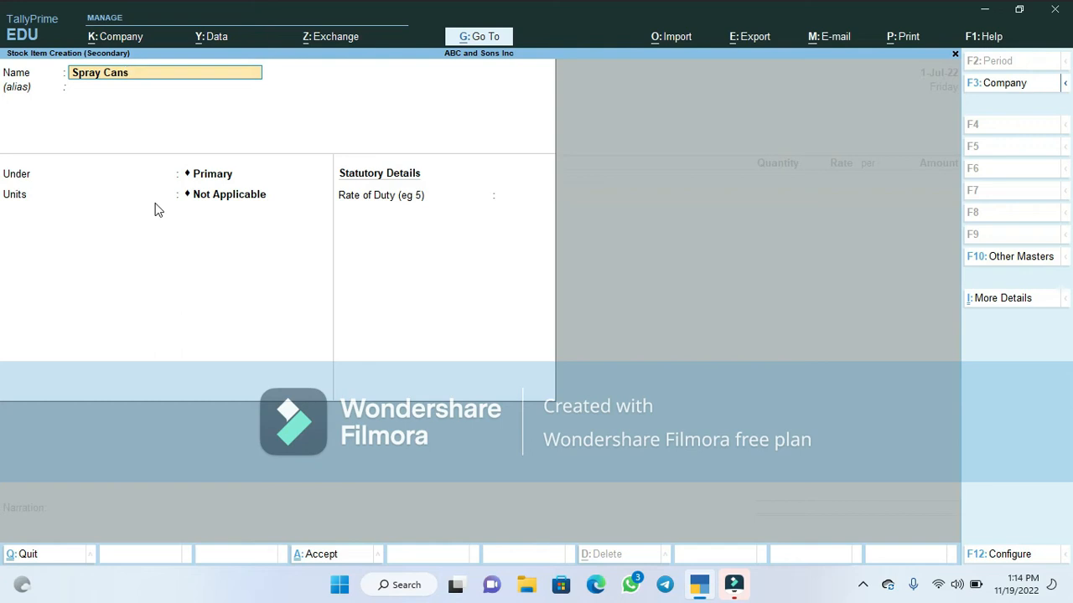
pyautogui.write('20ltrs')
pyautogui.press('Return')
pyautogui.press('Return')
pyautogui.press('Return')
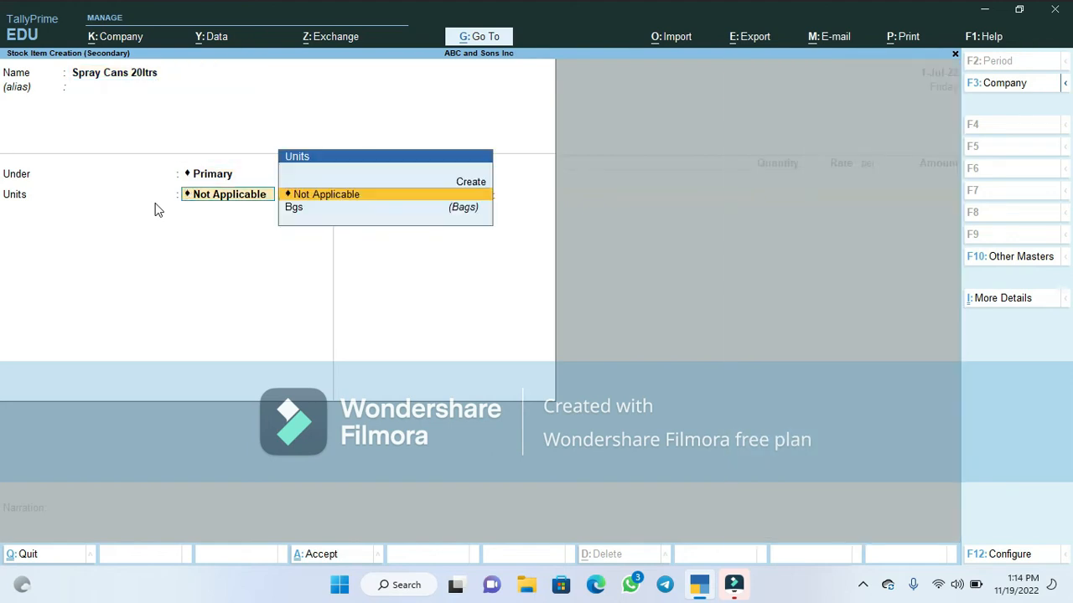
# Create a stock group named Equipment under Primary for the item, with adding of item quantities set to No.
pyautogui.press('BackSpace')
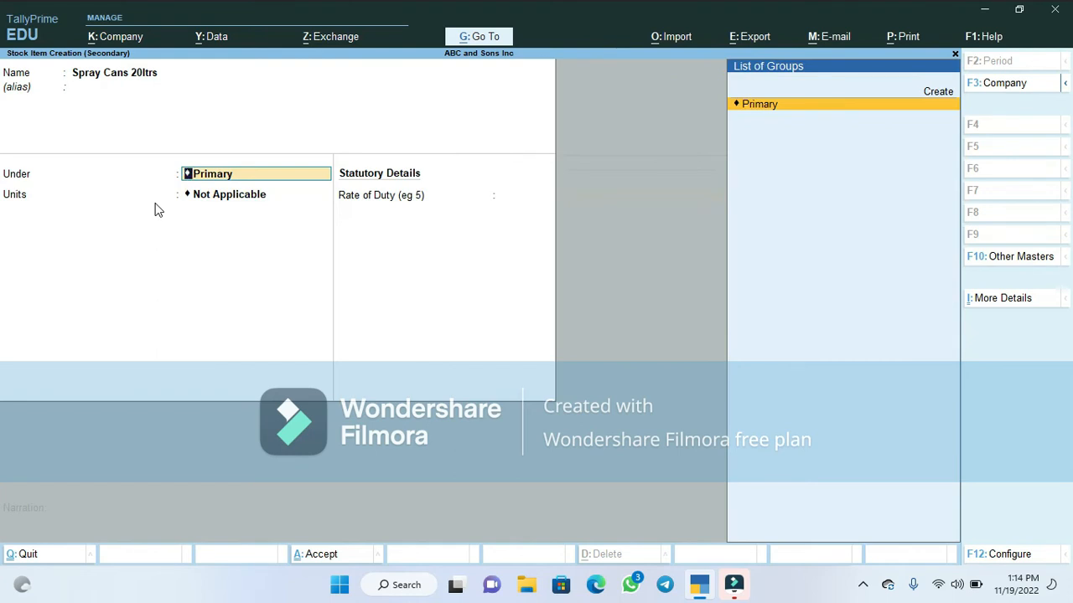
pyautogui.press('Up')
pyautogui.press('Return')
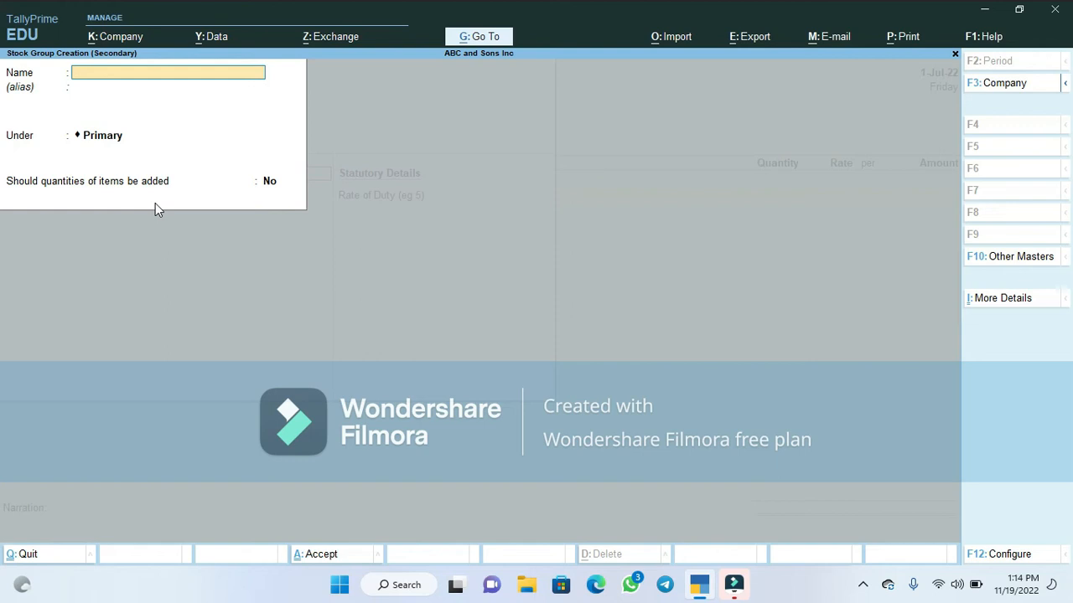
pyautogui.write('Equipment')
pyautogui.press('Return')
pyautogui.press('Return')
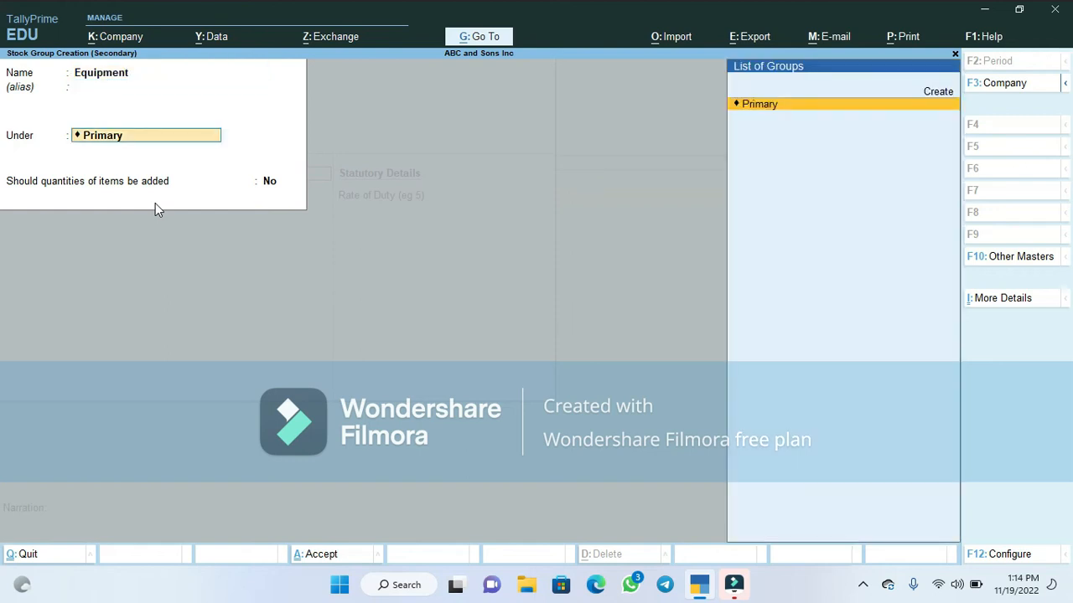
pyautogui.press('Return')
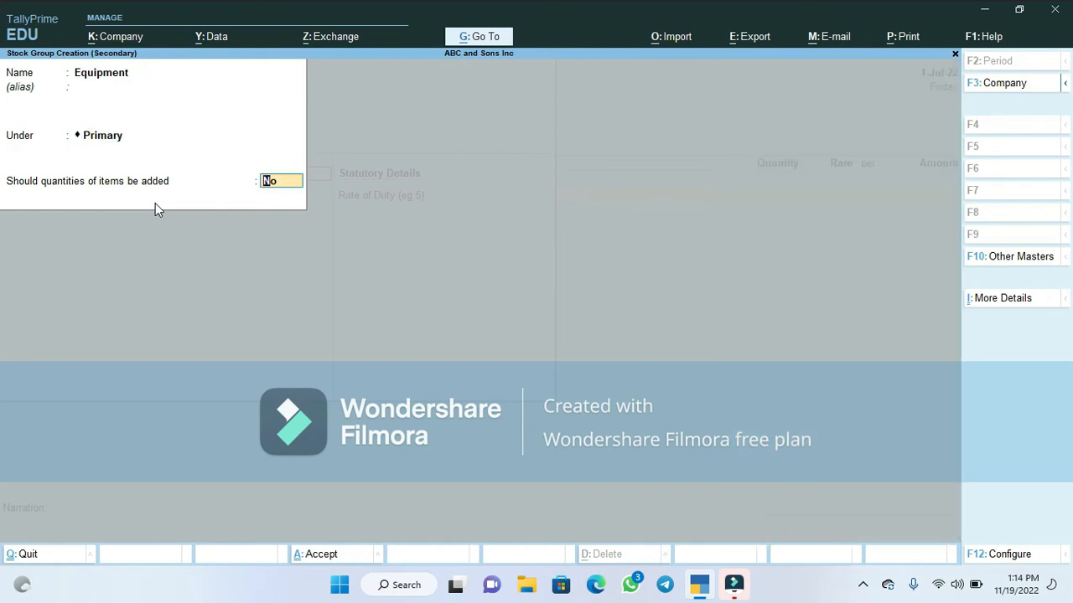
pyautogui.press('Return')
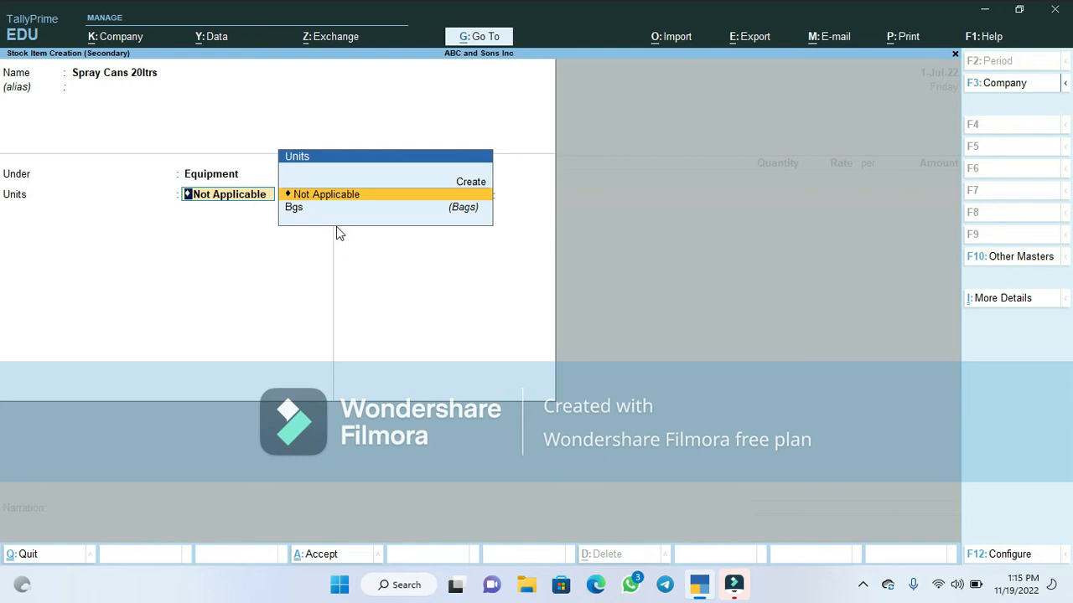
# Start creating a new simple unit of measure for the Spray Cans 20ltrs item.
pyautogui.press('Up')
pyautogui.press('Return')
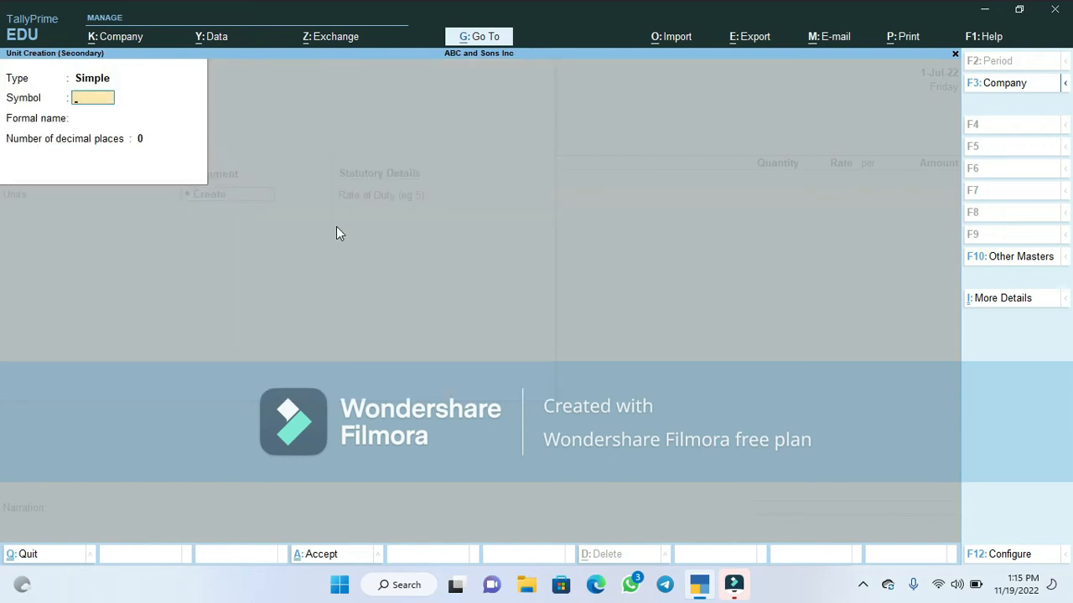
pyautogui.write('Ltrs')
pyautogui.press('Return')
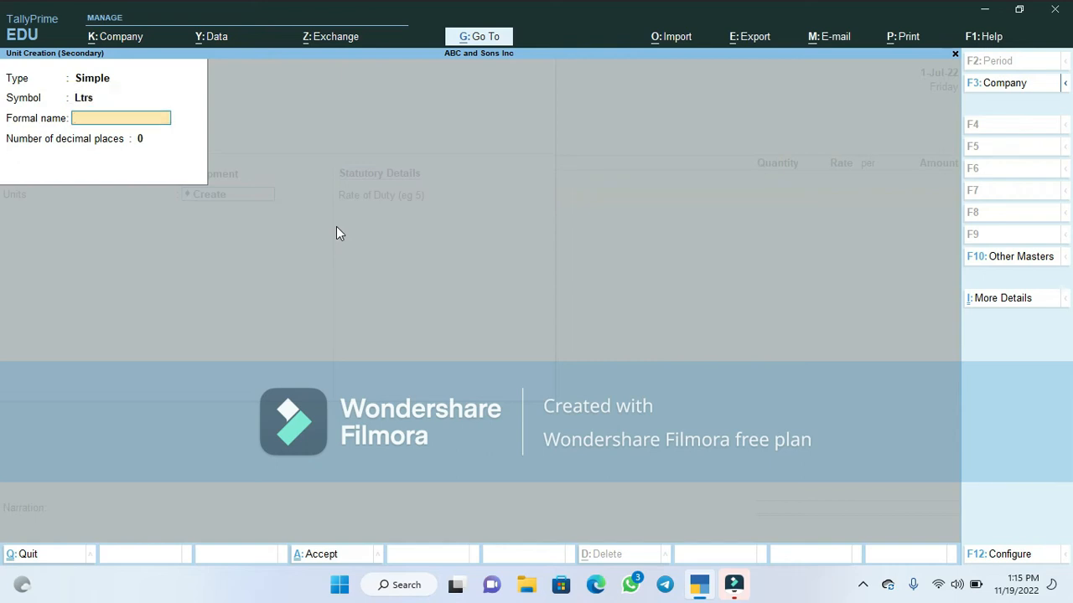
pyautogui.press('BackSpace')
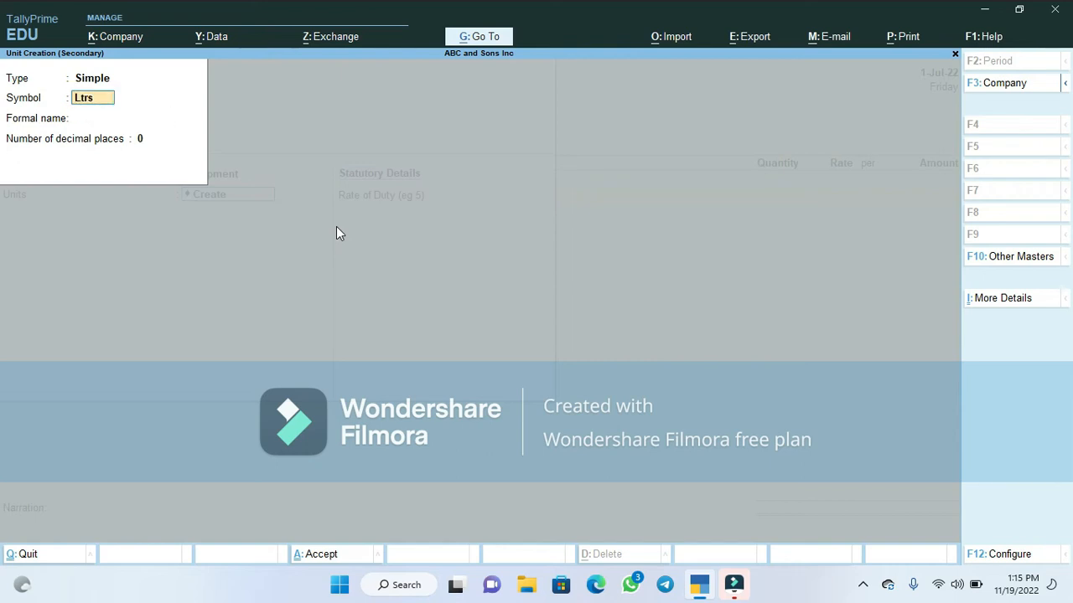
pyautogui.write('Ca')
pyautogui.press('BackSpace')
pyautogui.press('BackSpace')
# Define the unit with symbol Pcs, formal name Pieces and 0 decimal places, and save it.
pyautogui.write('Pcs')
pyautogui.press('Return')
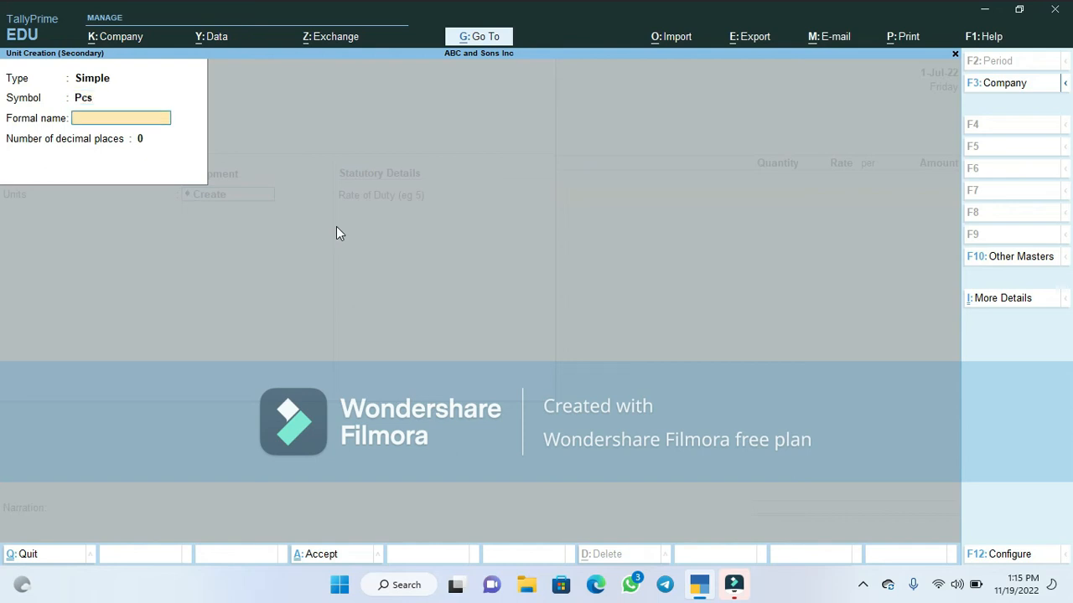
pyautogui.write('Pieces')
pyautogui.press('Return')
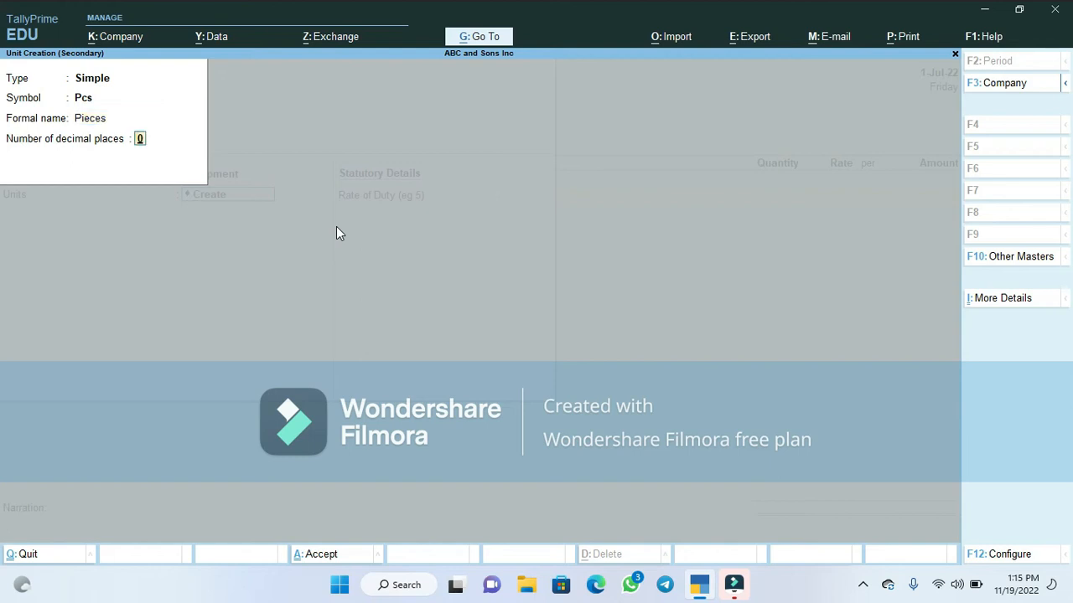
pyautogui.press('Return')
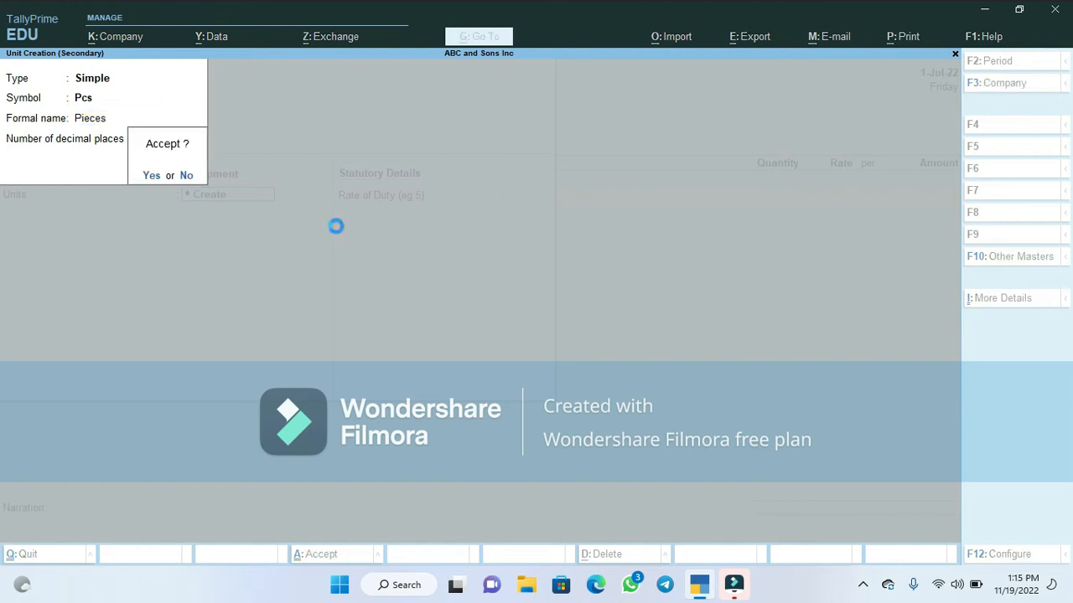
pyautogui.press('Return')
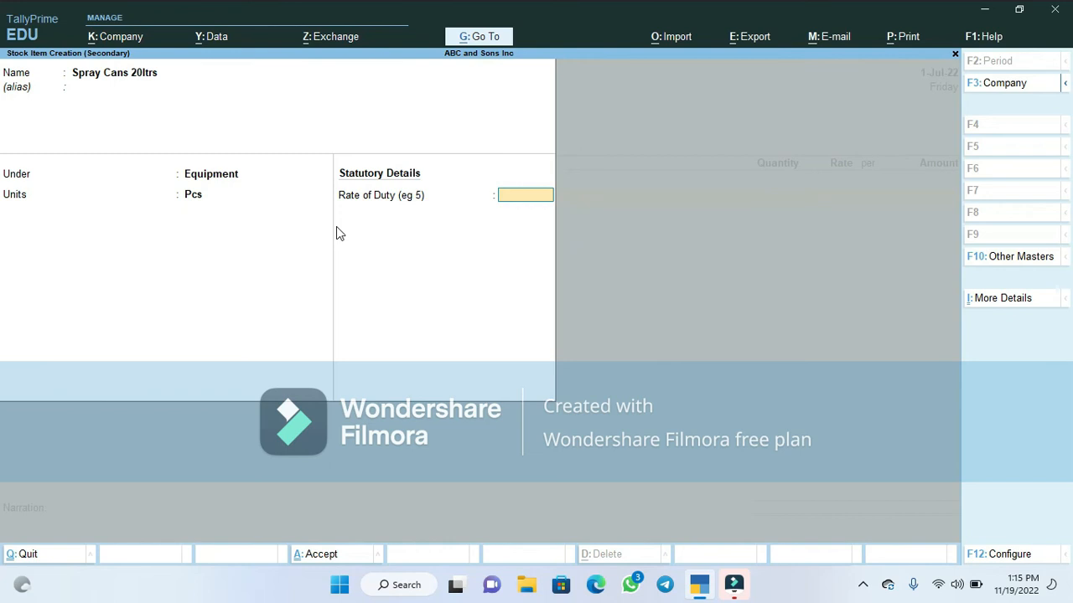
# Set the stock item's rate of duty to 18 and save the item.
pyautogui.write('18%')
pyautogui.press('Return')
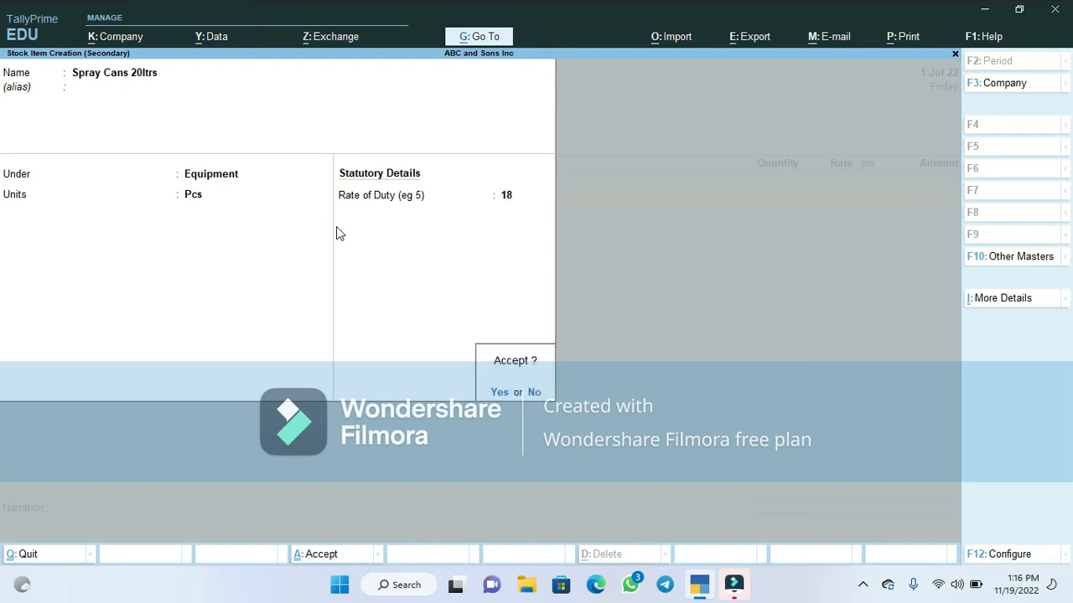
pyautogui.press('Return')
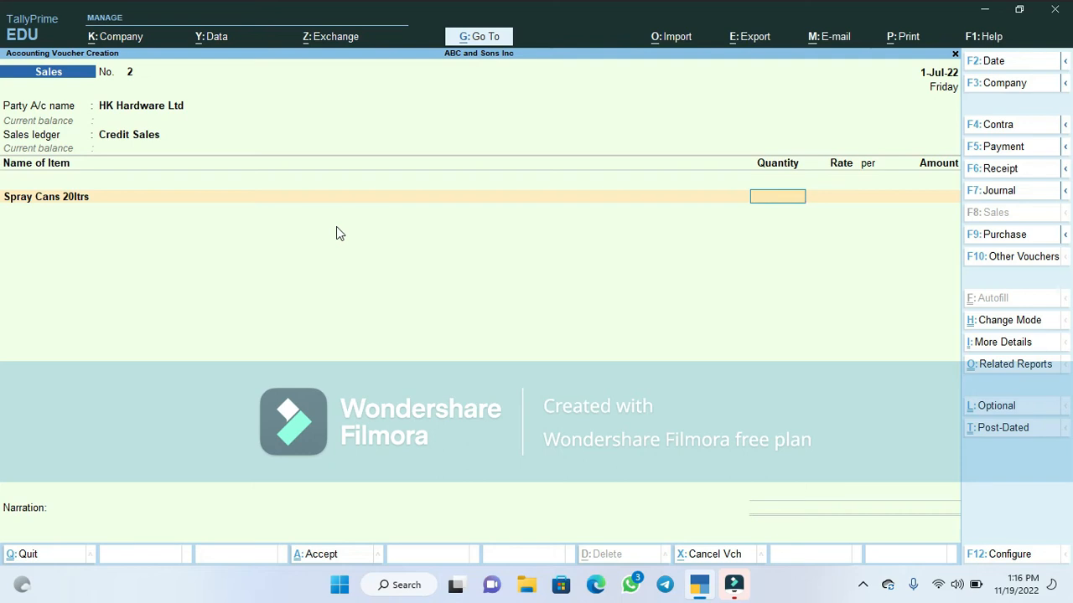
# Enter a quantity of 50 Pcs for Spray Cans 20ltrs in the sales voucher.
pyautogui.write('50')
pyautogui.press('Return')
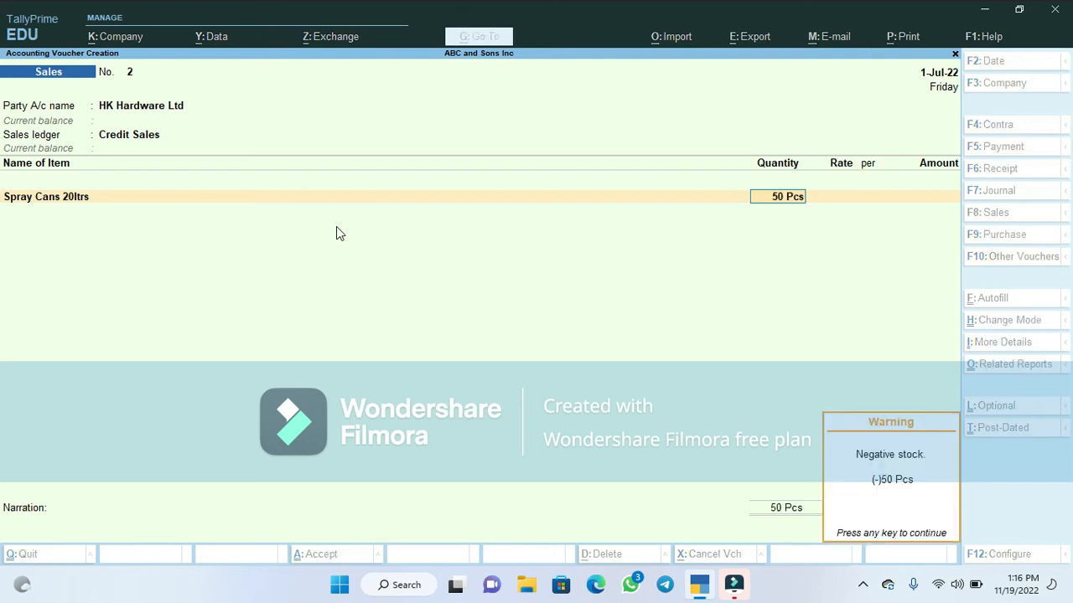
pyautogui.press('Return')
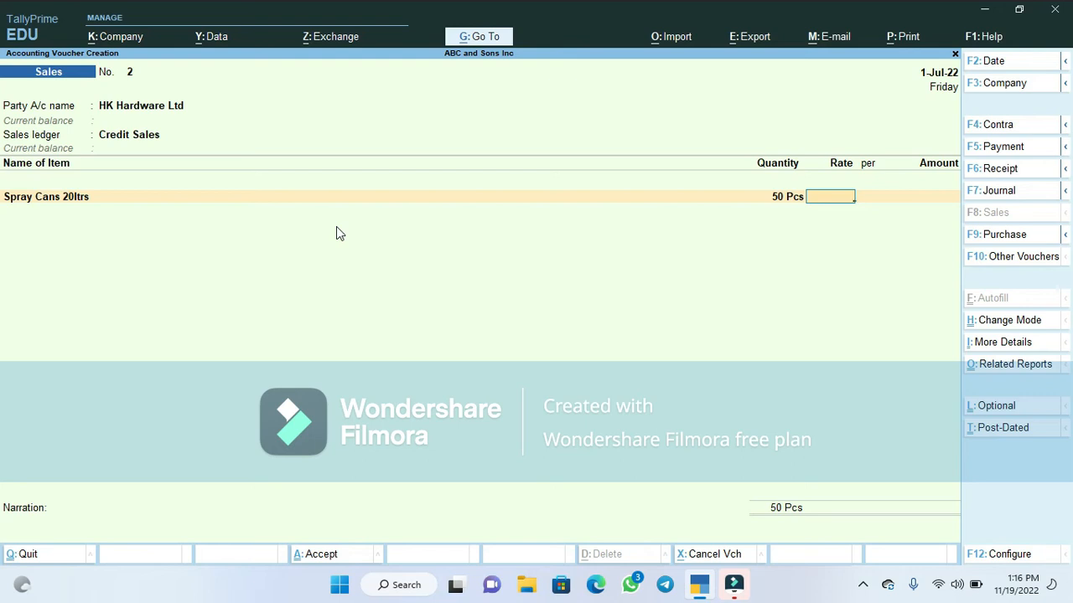
pyautogui.write('35000')
pyautogui.press('Return')
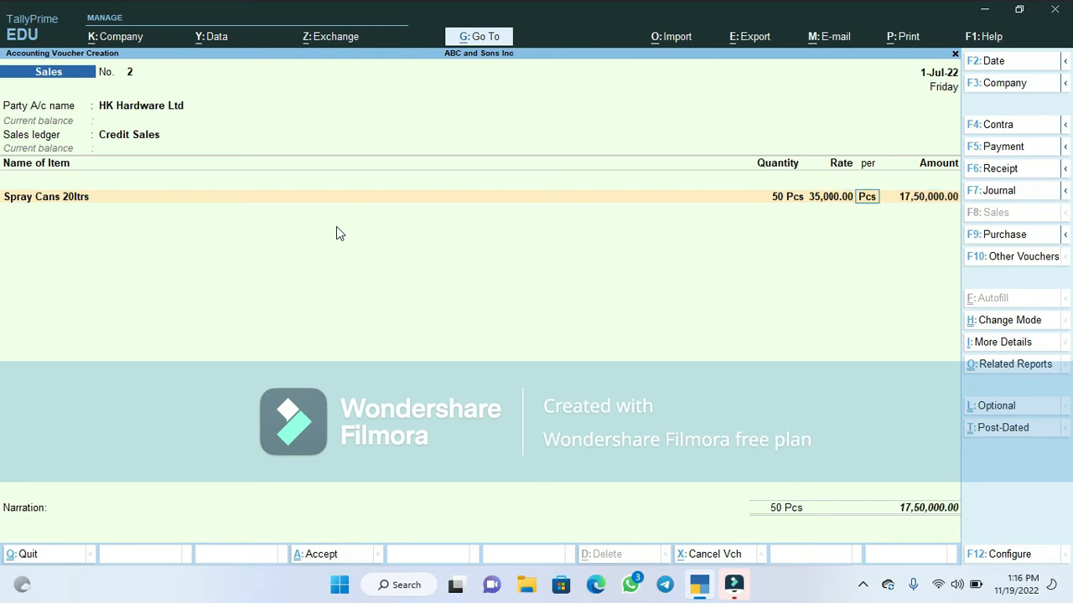
pyautogui.press('BackSpace')
# Set the rate for Spray Cans 20ltrs to 25,000 per Pcs and accept the calculated amount.
pyautogui.write('25000')
pyautogui.press('Return')
pyautogui.press('Return')
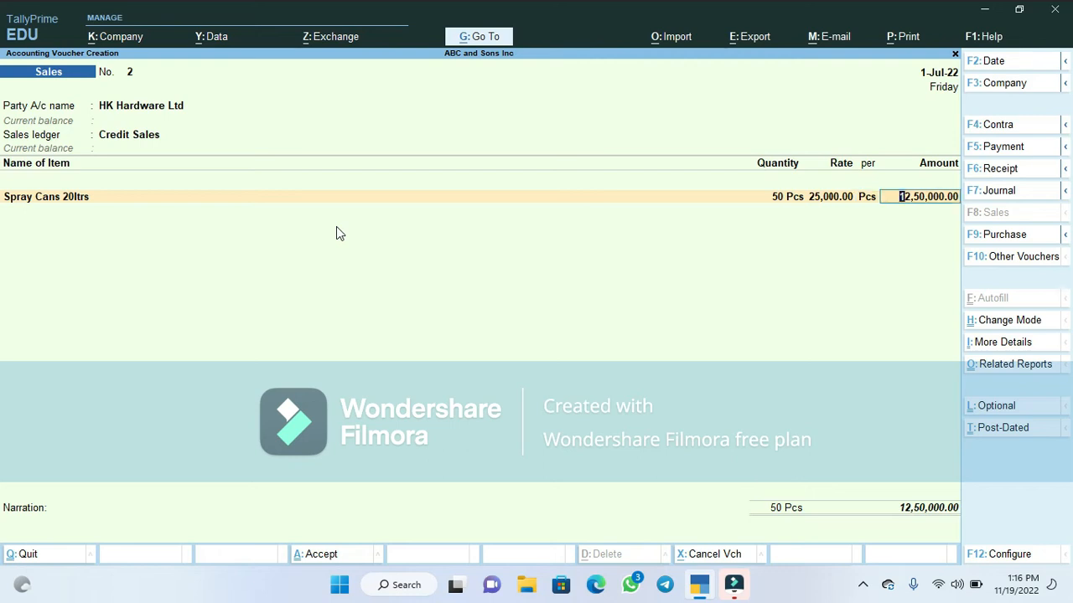
pyautogui.press('Return')
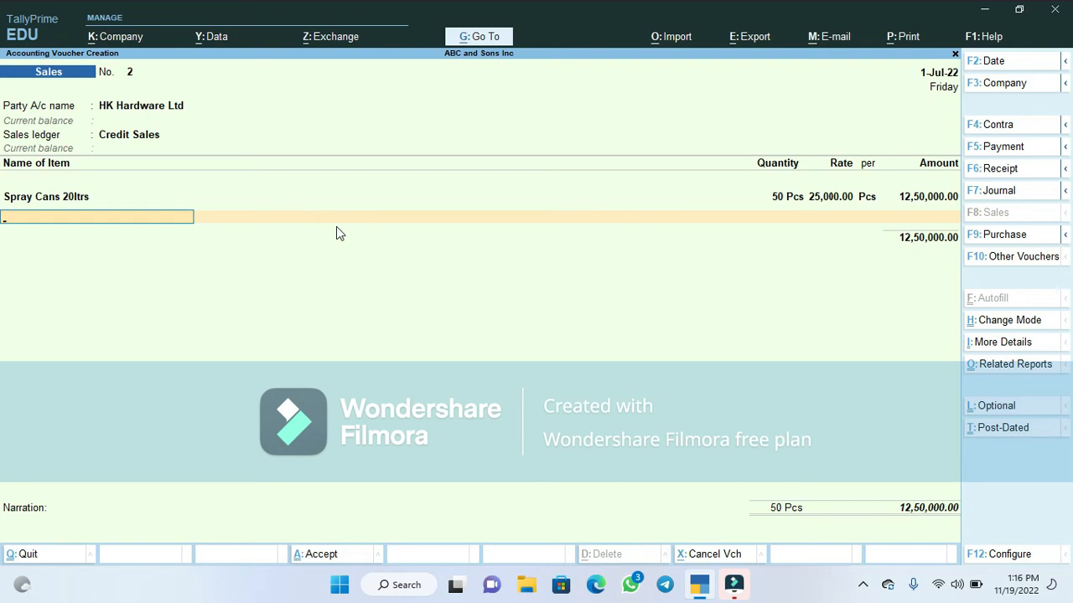
# Add Hima Cement as the second item in the sales voucher.
pyautogui.write('C')
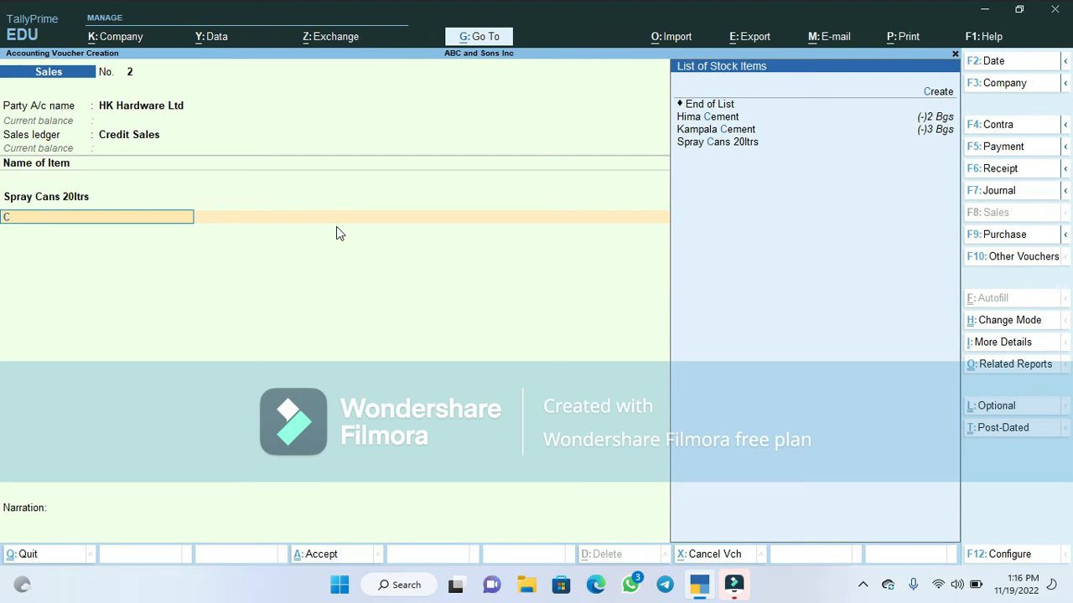
pyautogui.press('Down')
pyautogui.press('Down')
pyautogui.press('Down')
pyautogui.press('Down')
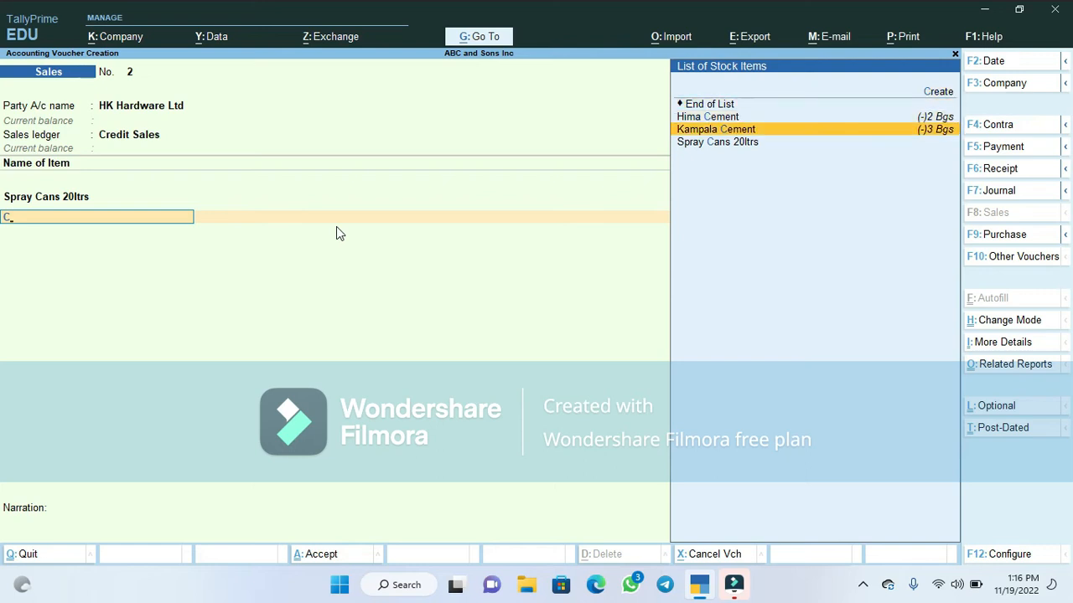
pyautogui.press('Up')
pyautogui.press('Return')
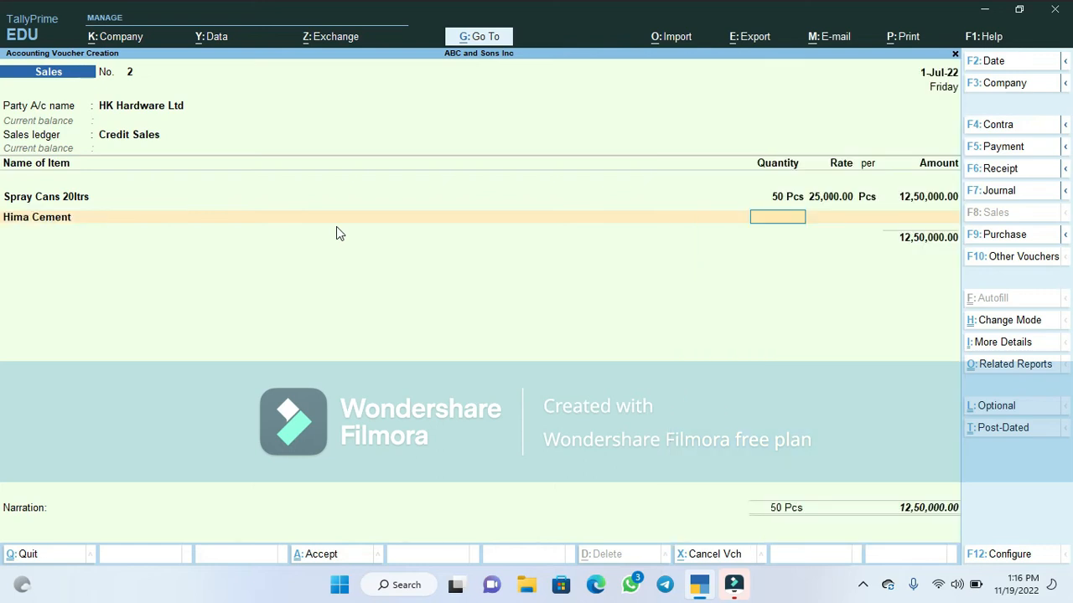
# Enter a quantity of 100 Bgs for Hima Cement, keeping the rate of 32,000 per Bgs and the calculated amount.
pyautogui.write('100')
pyautogui.press('Return')
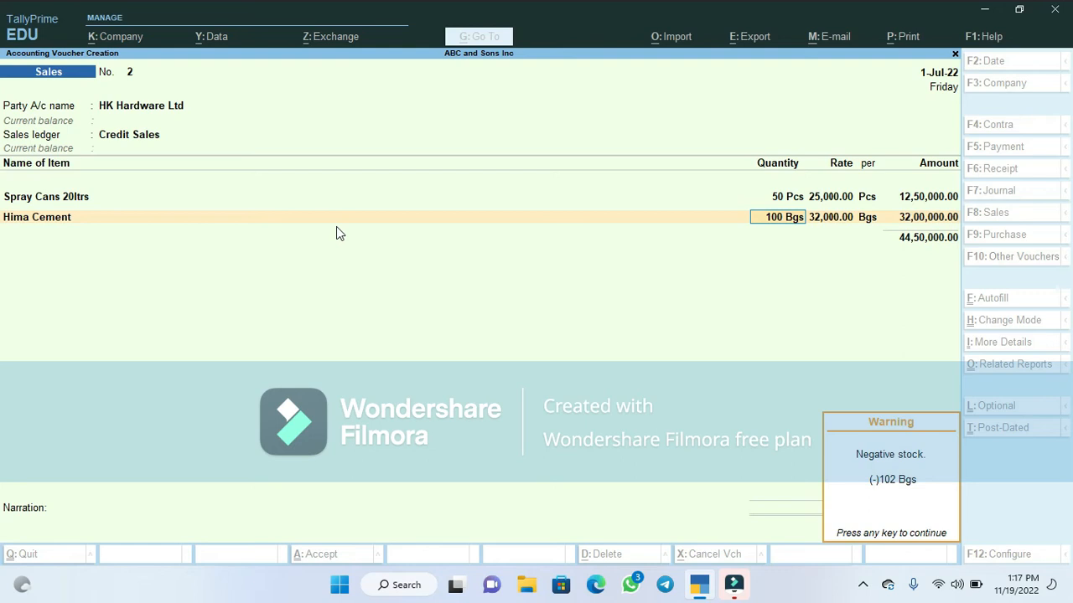
pyautogui.press('Return')
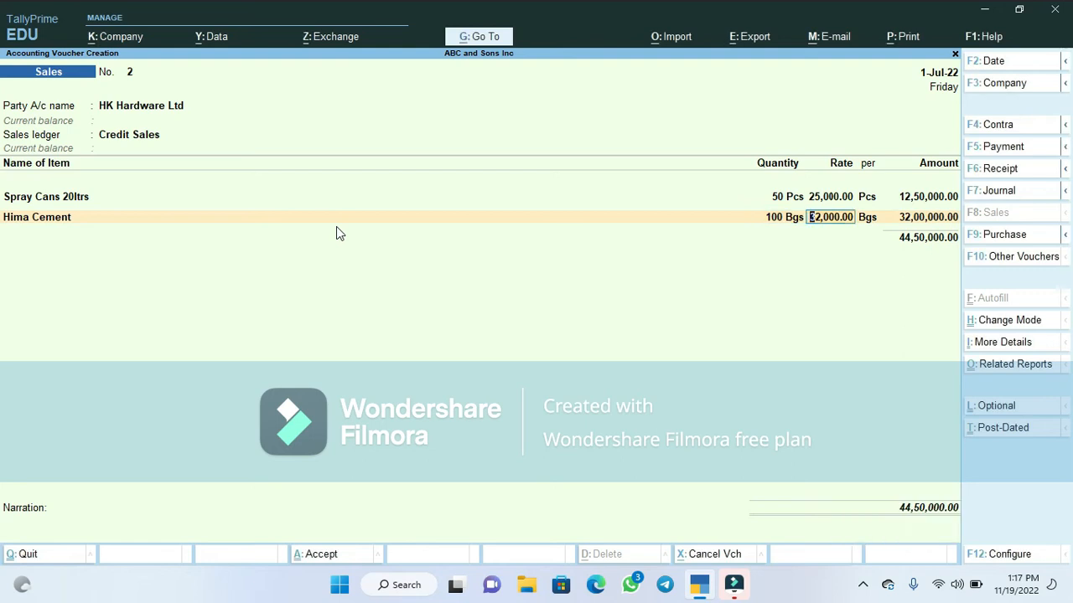
pyautogui.press('Return')
pyautogui.press('Return')
pyautogui.press('Return')
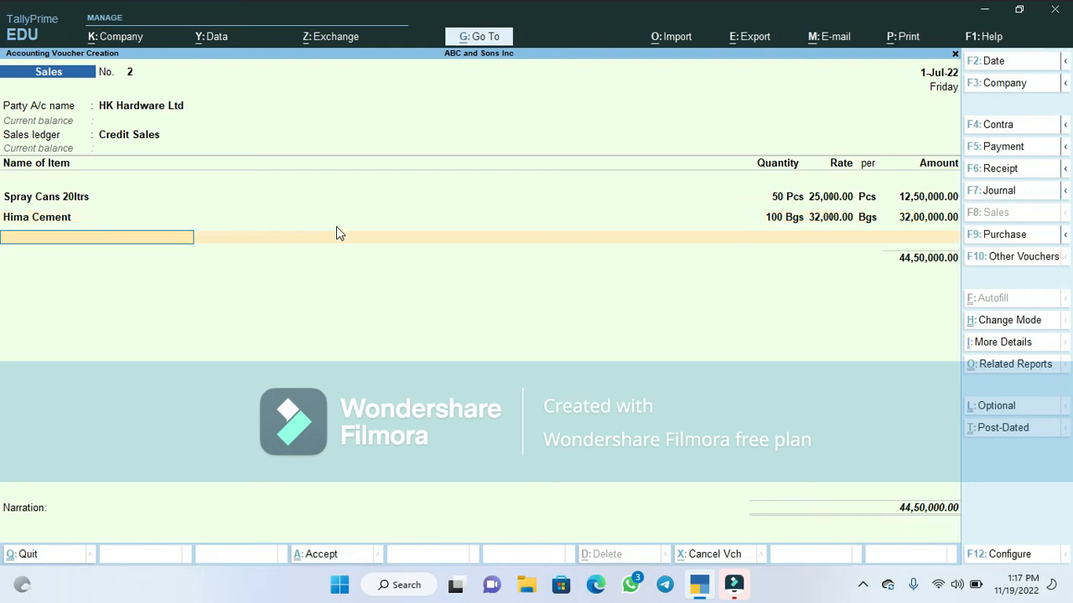
# Finish the item list and allocate HK Hardware Ltd's full bill amount as Agst Ref to pending bill 2.
pyautogui.press('Return')
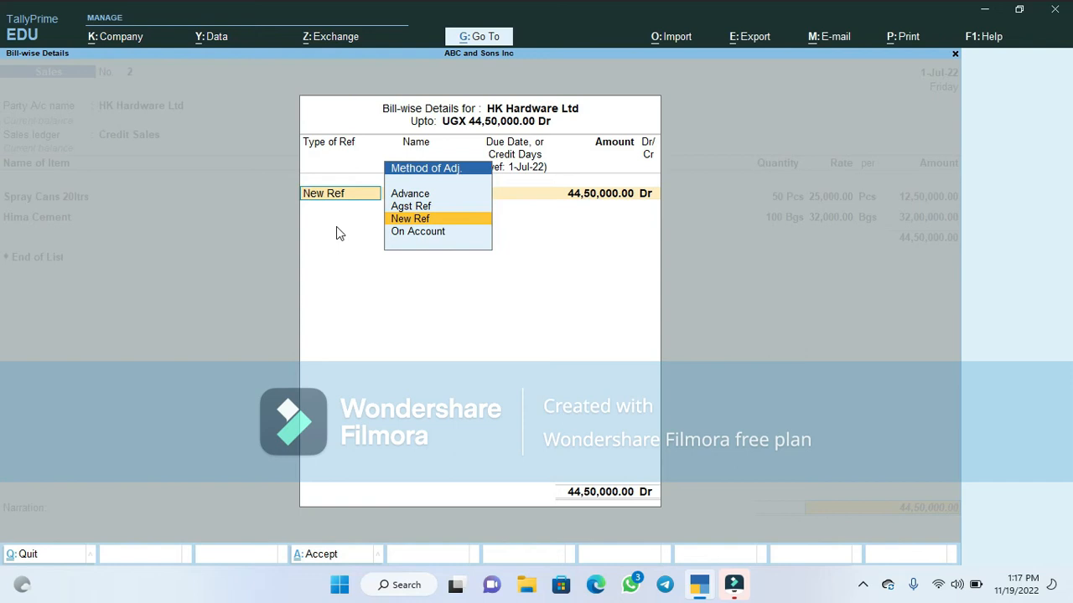
pyautogui.press('Up')
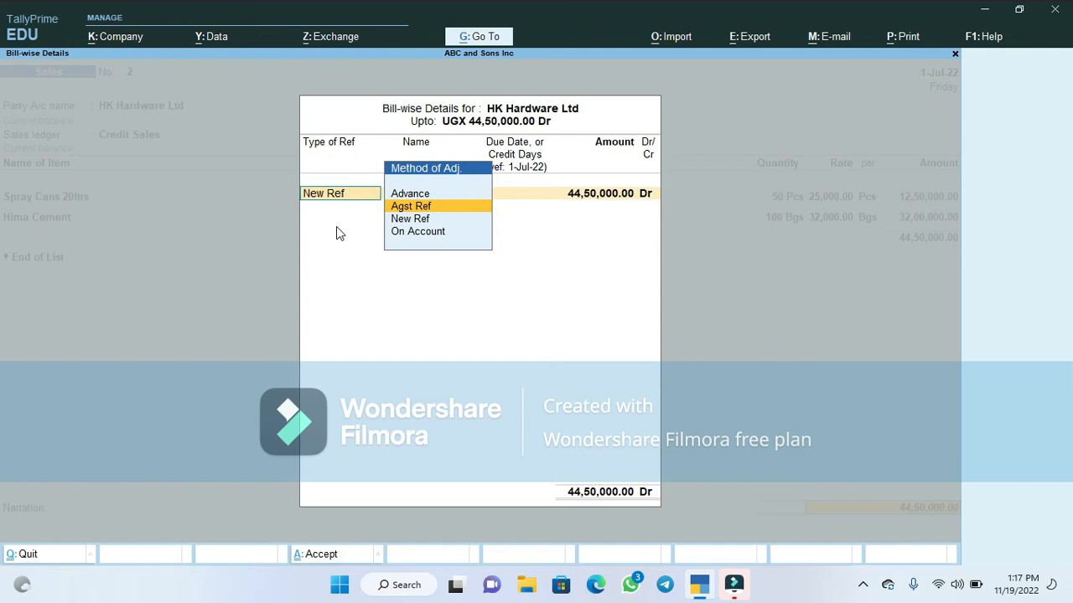
pyautogui.press('Return')
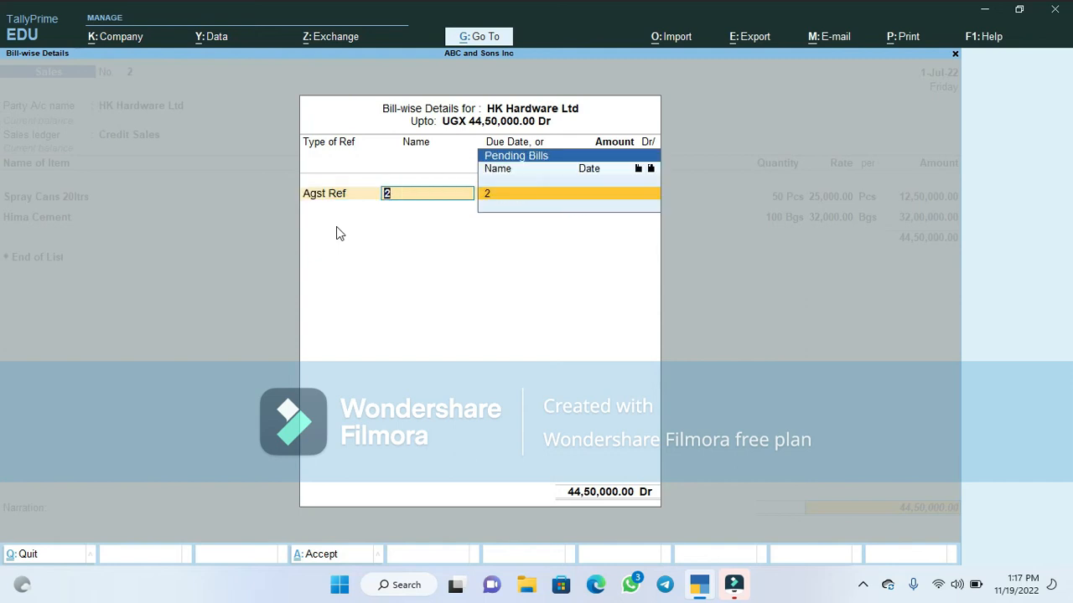
pyautogui.press('Return')
pyautogui.press('Return')
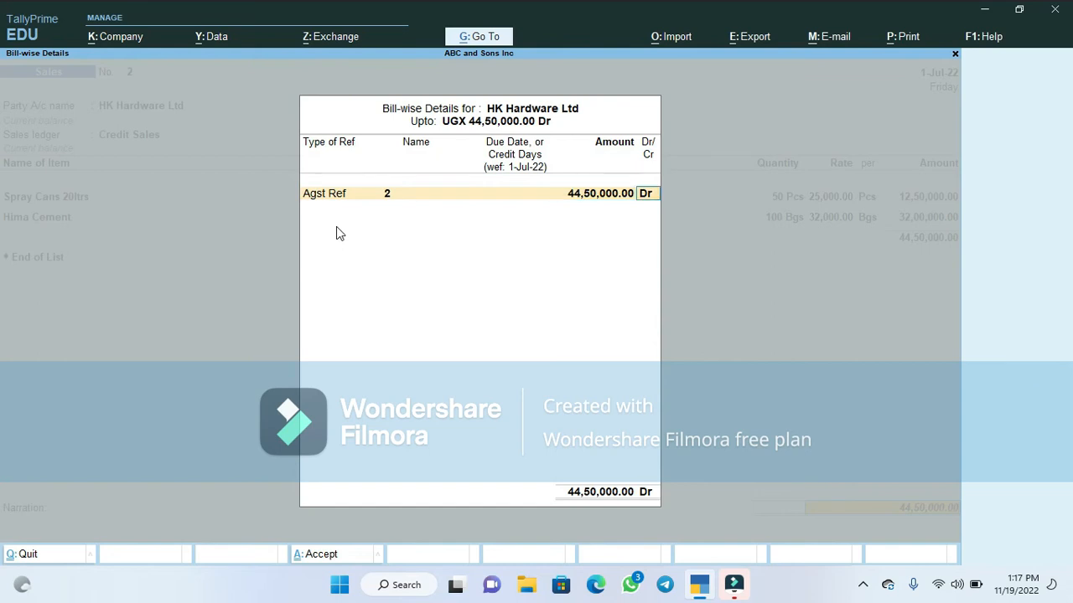
pyautogui.press('Return')
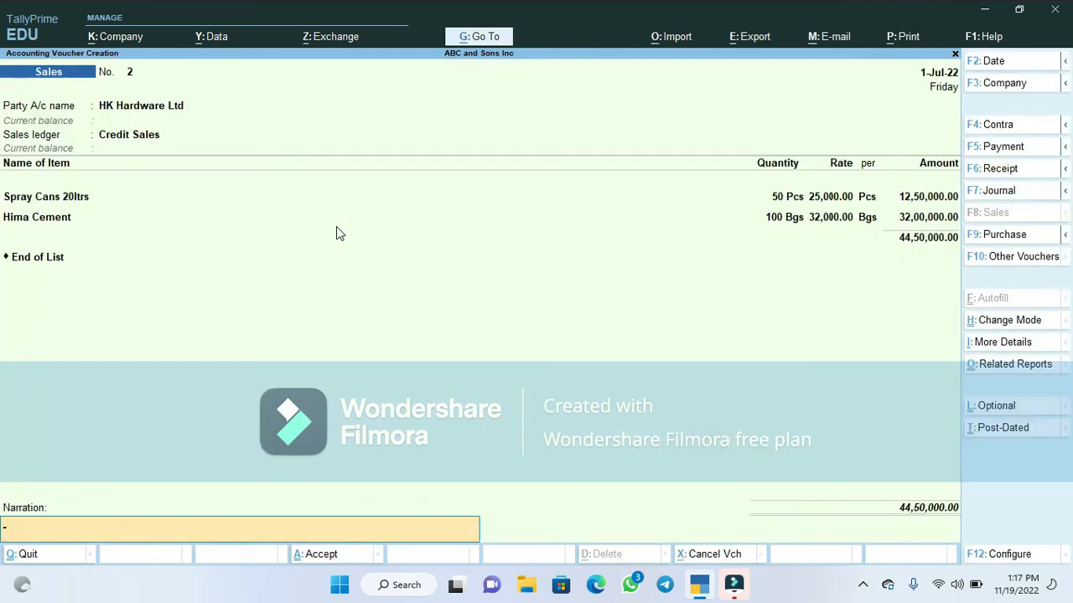
pyautogui.write('Ca')
pyautogui.press('BackSpace')
pyautogui.press('BackSpace')
pyautogui.press('BackSpace')
pyautogui.write('Credir')
pyautogui.write(' sale of 50Pcs of spray cans a')
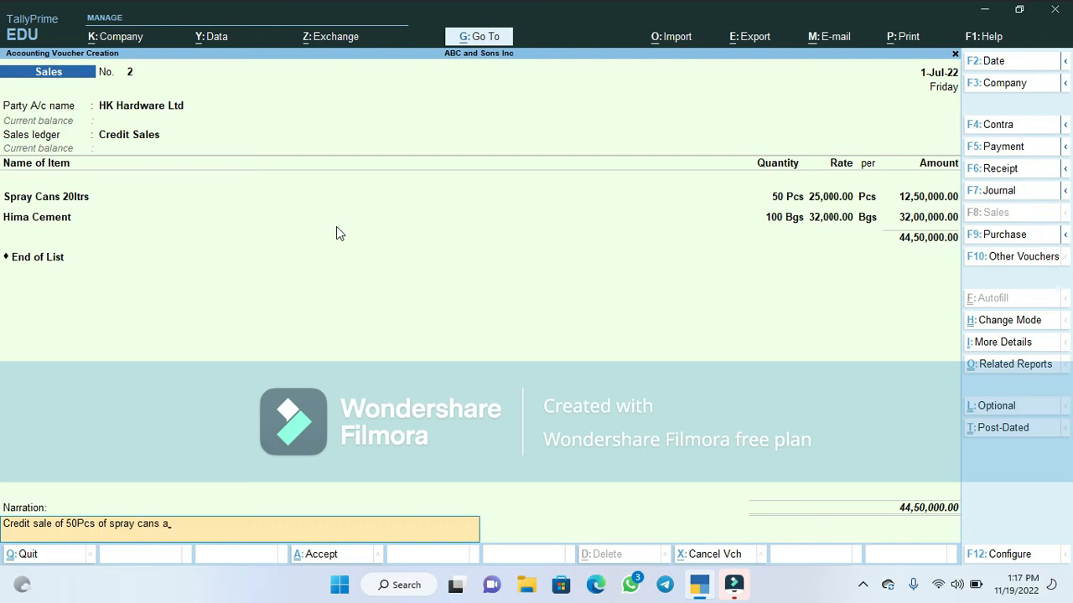
pyautogui.press('BackSpace')
pyautogui.write('@25,000/= and 100 bags of')
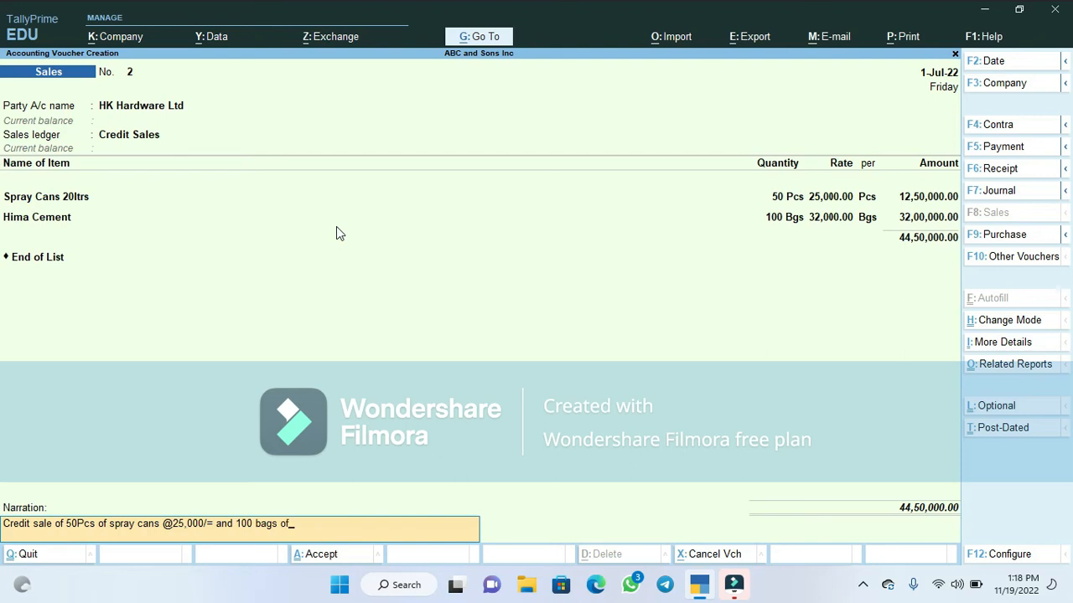
pyautogui.write(' Hima cemen')
pyautogui.write('t at')
pyautogui.write('@')
pyautogui.write('32,000/')
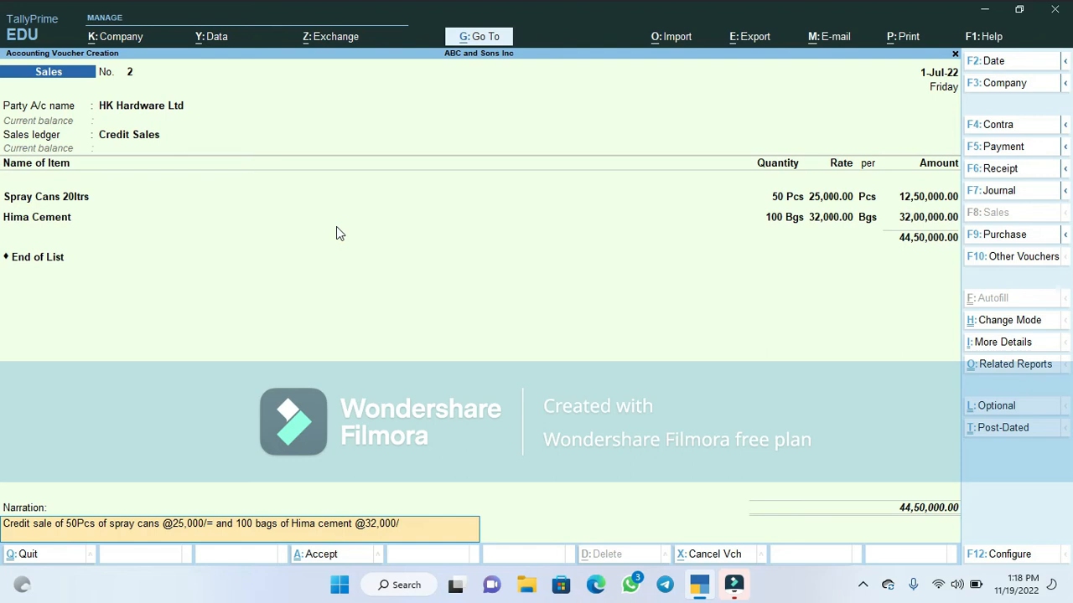
pyautogui.write('= to HK Hardware')
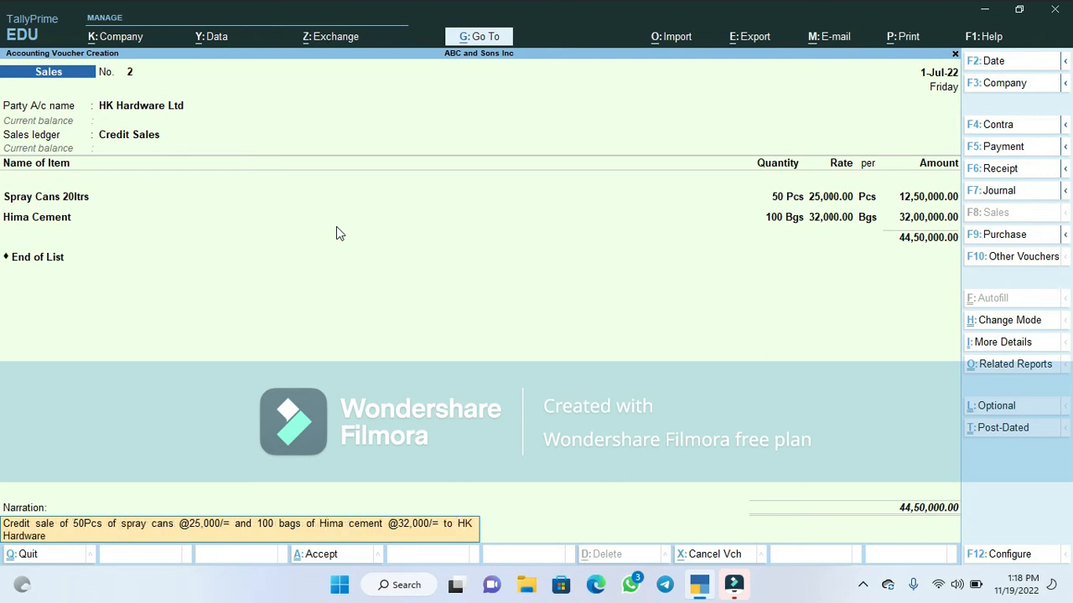
pyautogui.write(' Ltd')
pyautogui.press('Return')
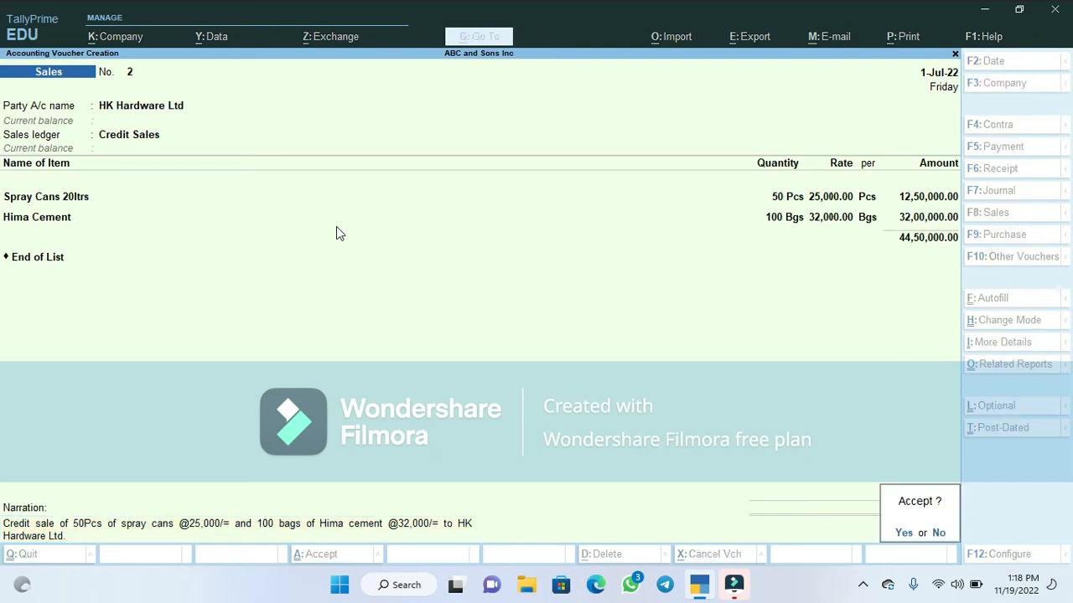
pyautogui.press('Return')
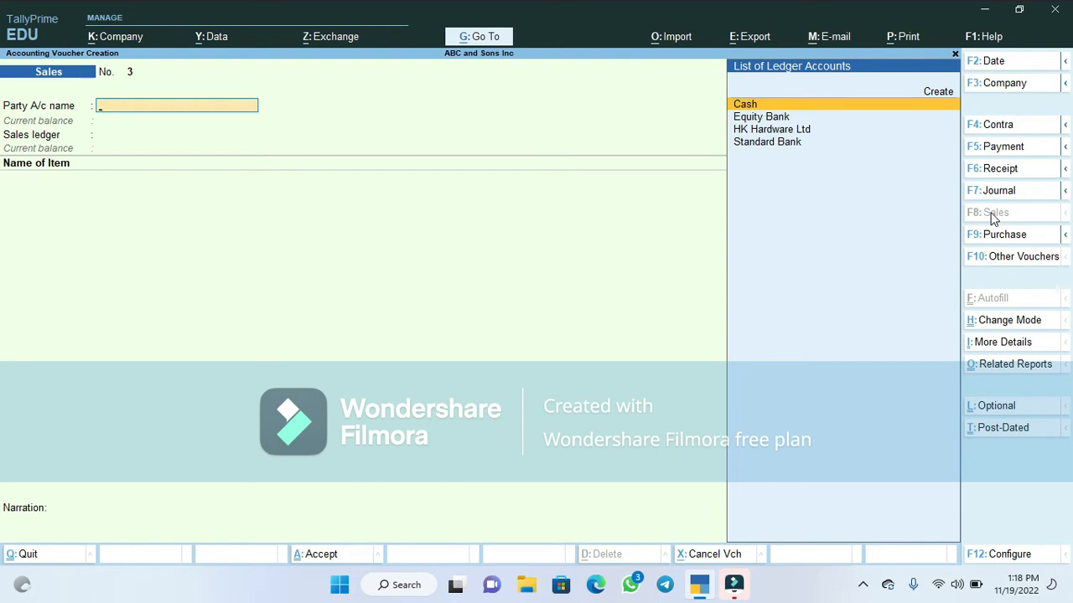
# Leave voucher creation and open the Day Book for ABC and Sons Inc.
pyautogui.press('Escape')
pyautogui.press('Return')
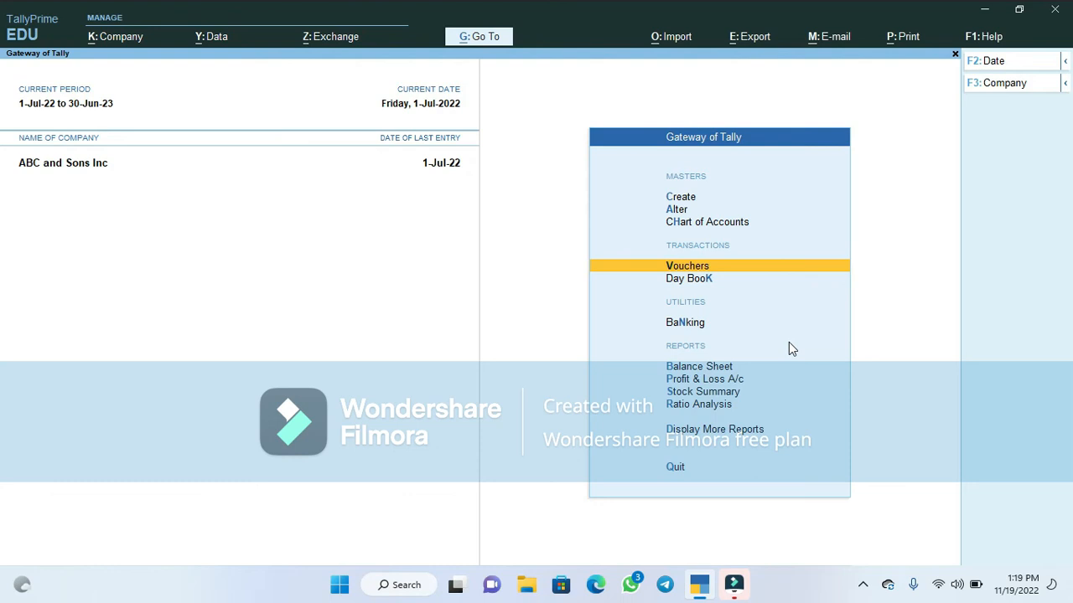
pyautogui.click(709, 280)
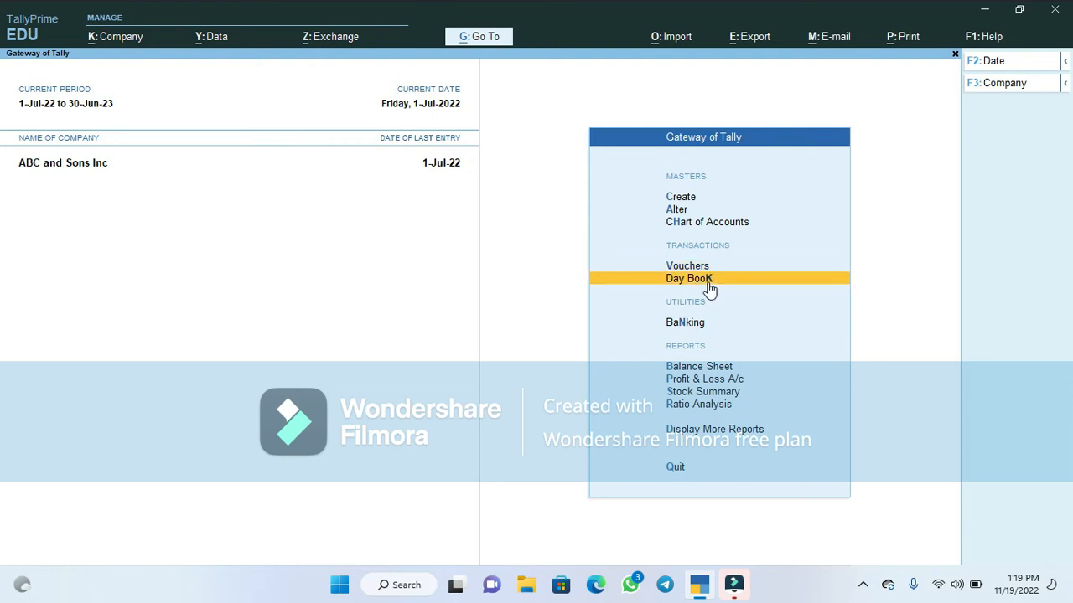
pyautogui.click(708, 280)
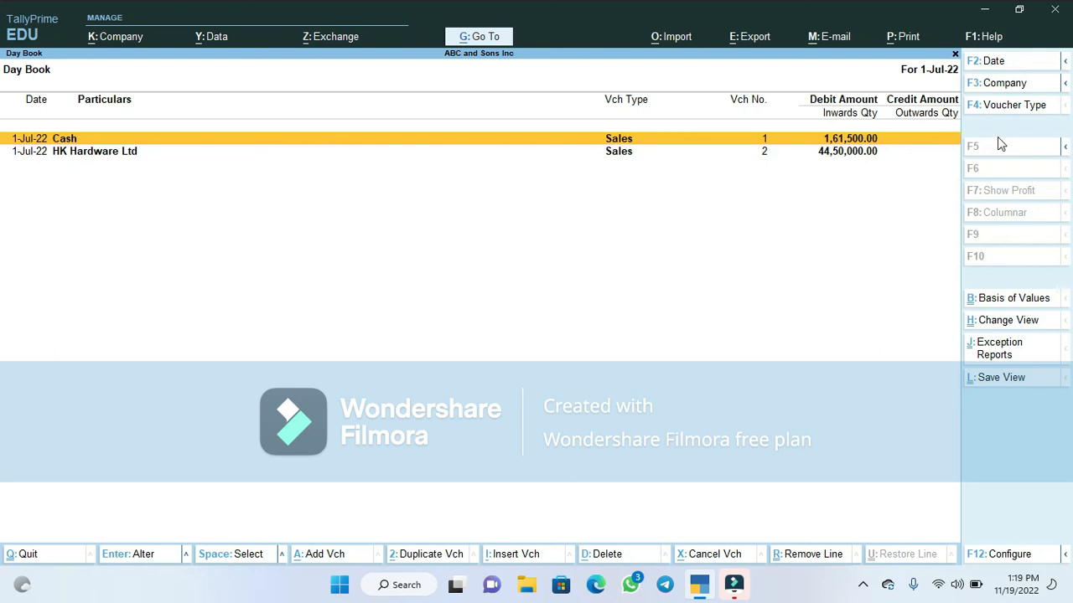
pyautogui.press('ctrl')
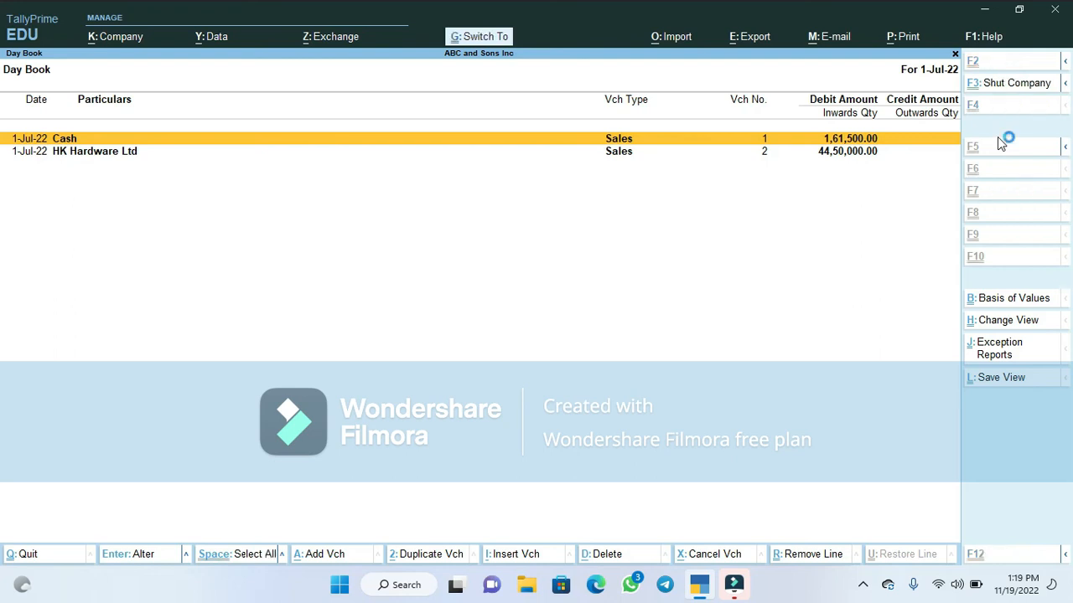
pyautogui.press('F1')
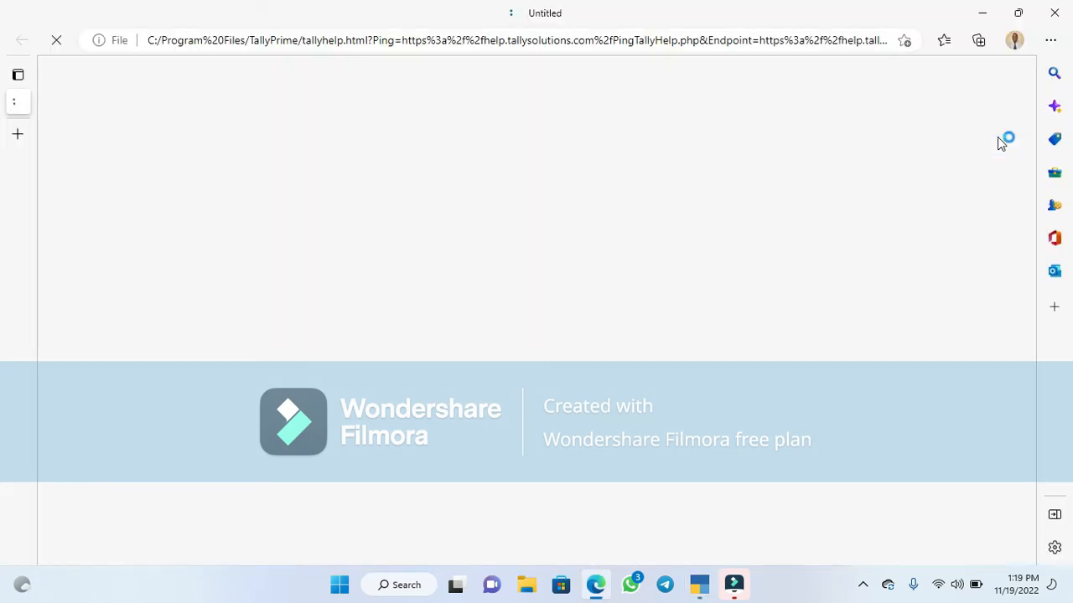
pyautogui.click(1054, 14)
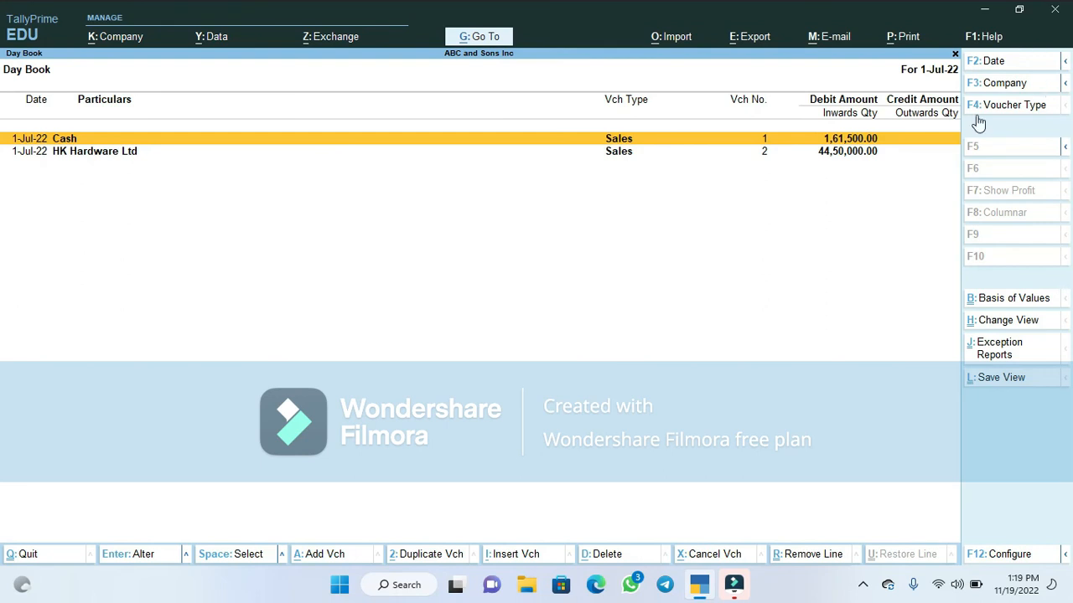
# Switch the Day Book to the detailed format and back to the condensed one.
pyautogui.press('alt')
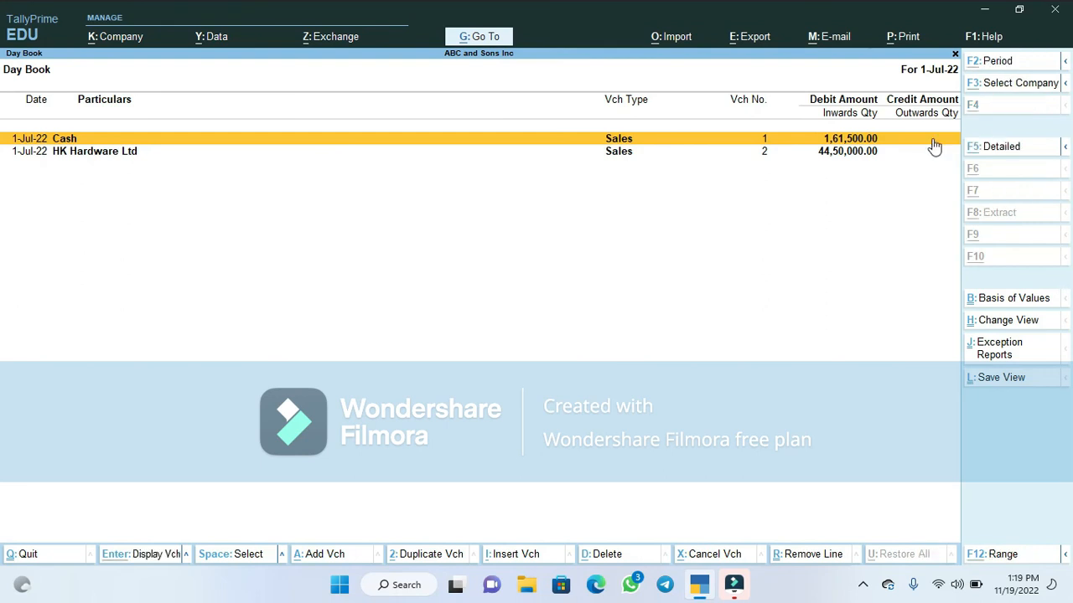
pyautogui.hotkey('alt', 'F5')
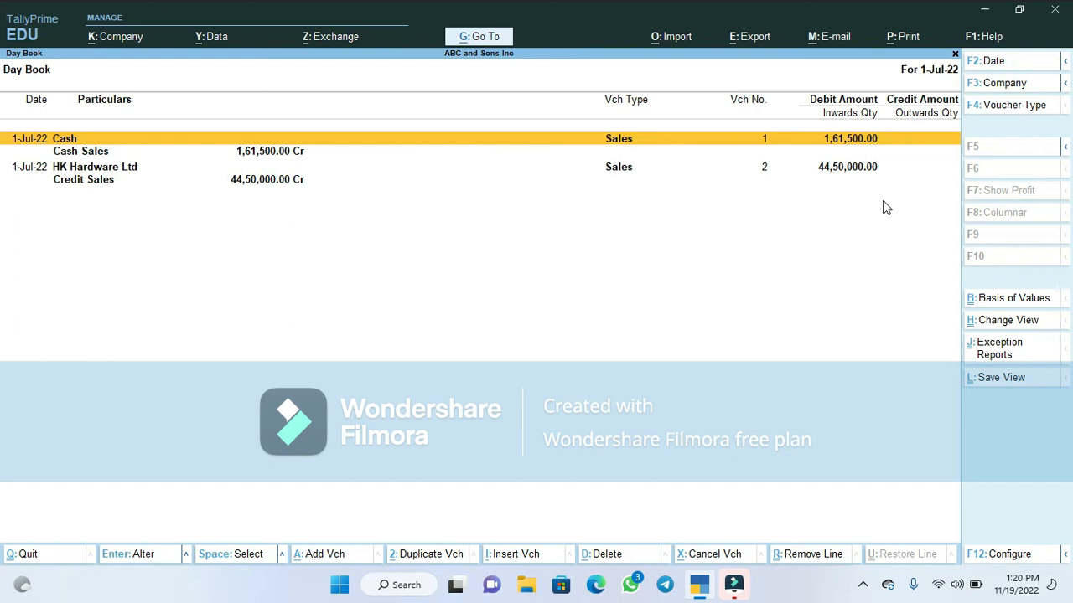
pyautogui.press('alt')
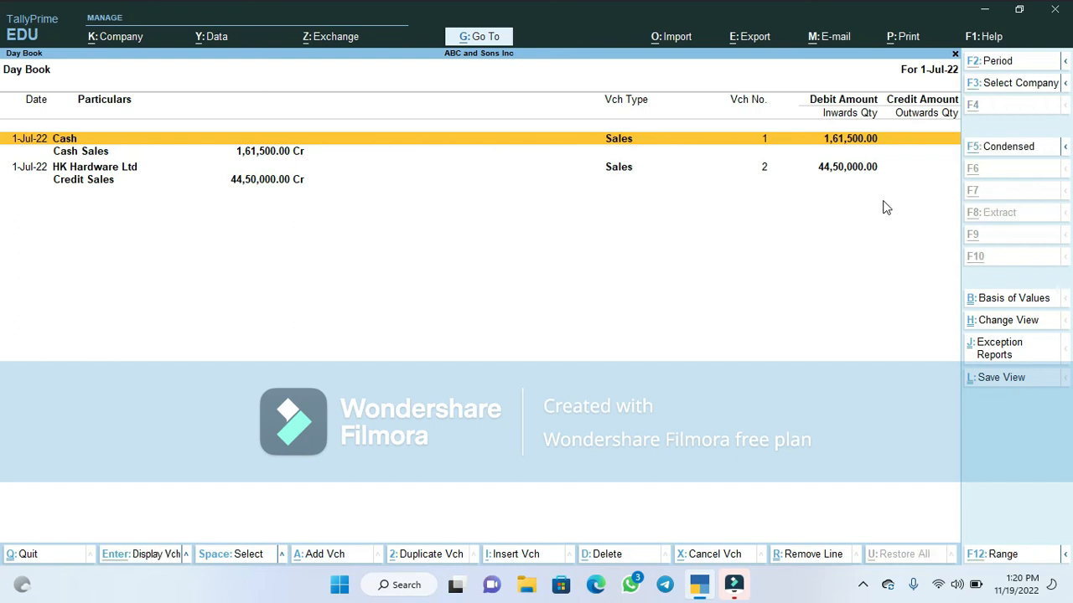
pyautogui.hotkey('alt', 'F5')
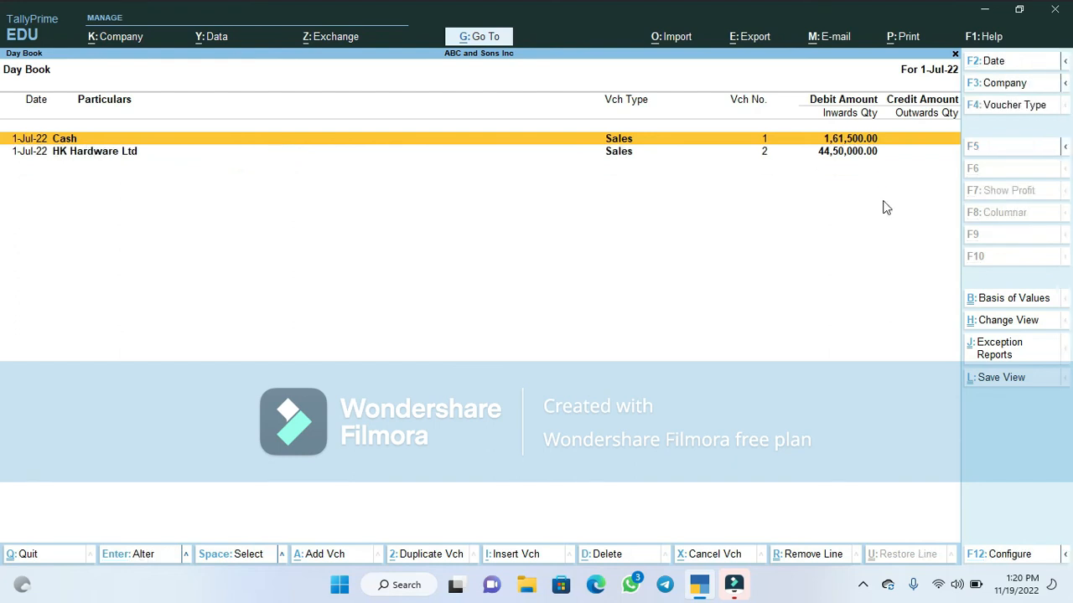
# Show the Day Book in detailed format and highlight the Cash Sales line, followed by the Credit Sales line.
pyautogui.press('alt')
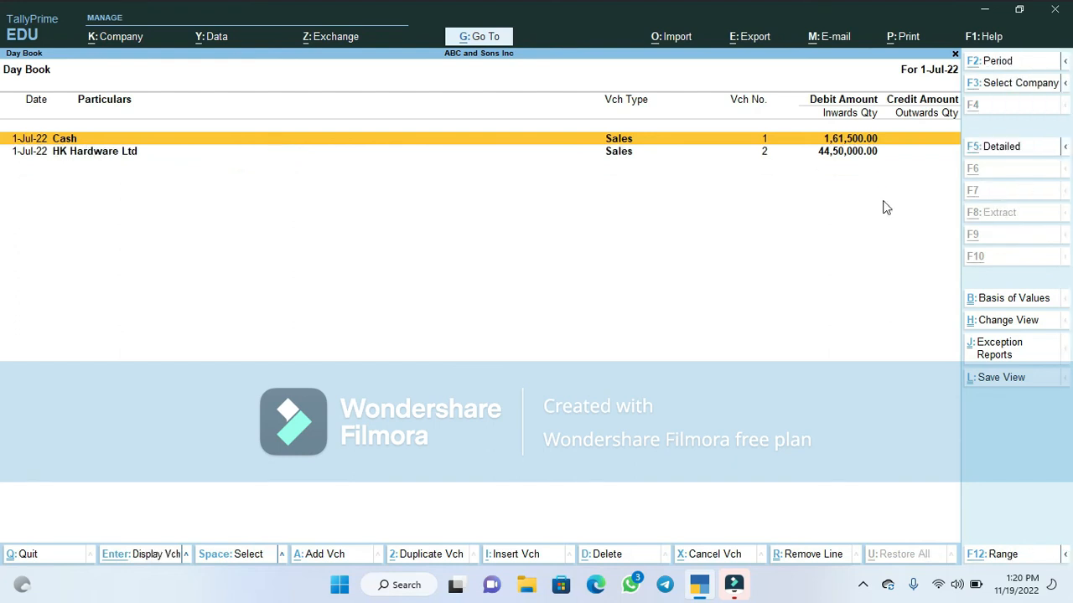
pyautogui.hotkey('alt', 'F5')
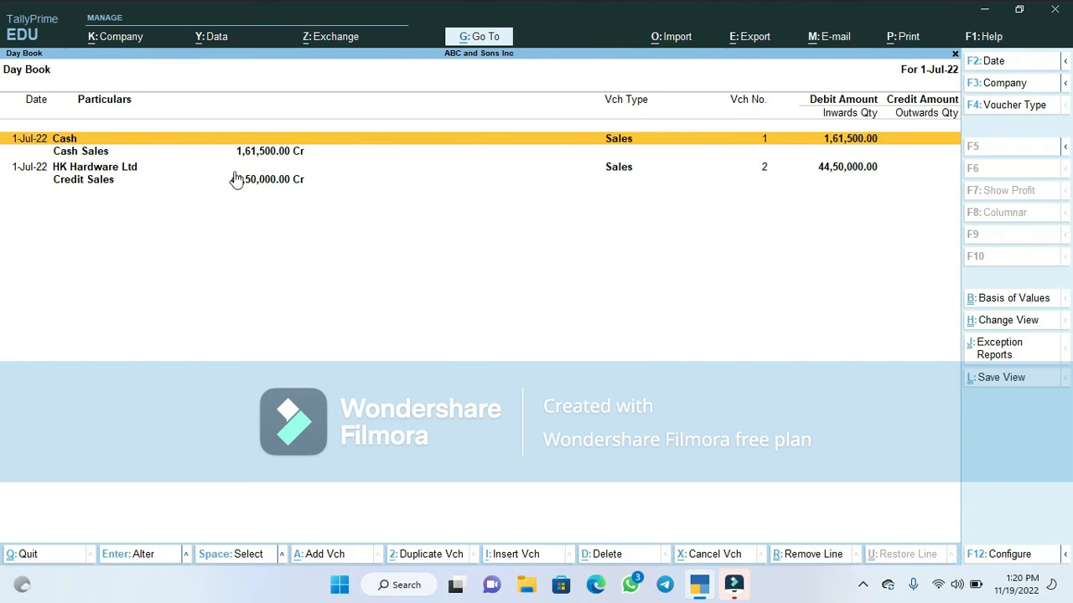
pyautogui.click(173, 154)
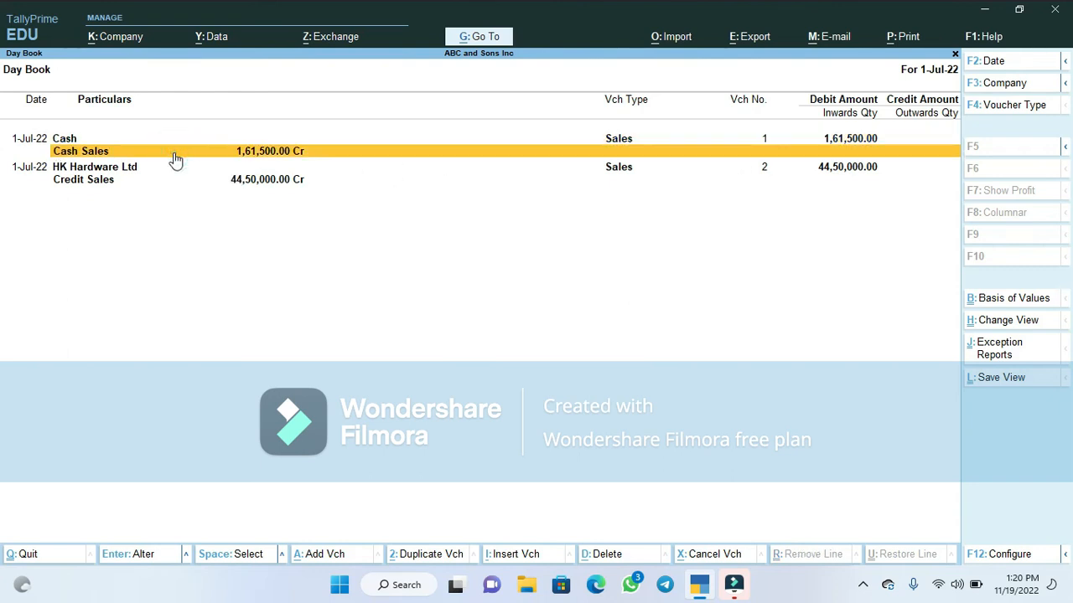
pyautogui.click(139, 186)
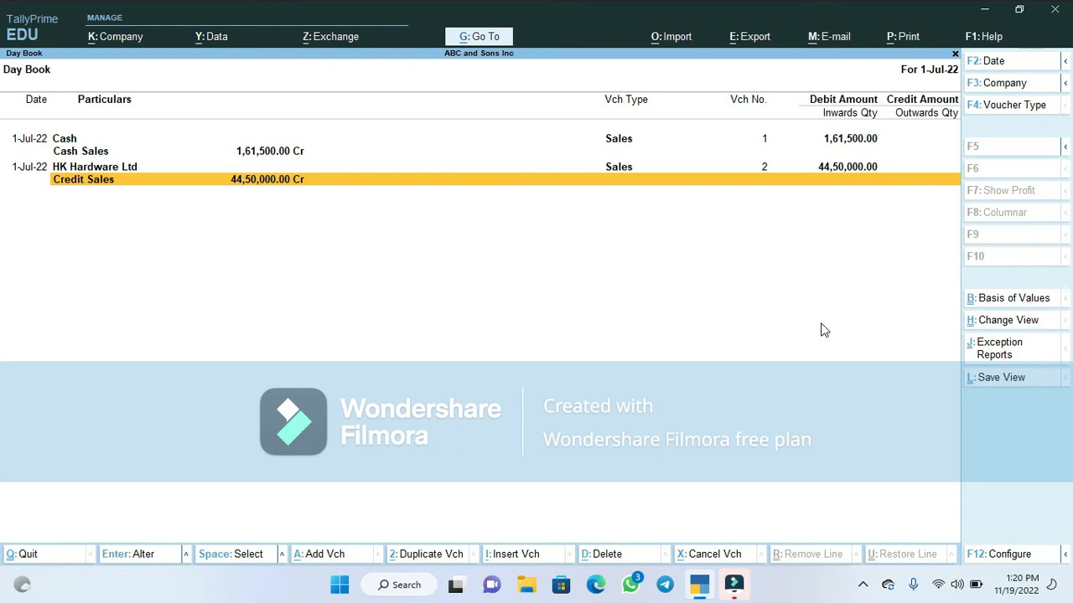
# Configure the Day Book to show narrations, keeping the Detailed format and all other settings.
pyautogui.click(1015, 557)
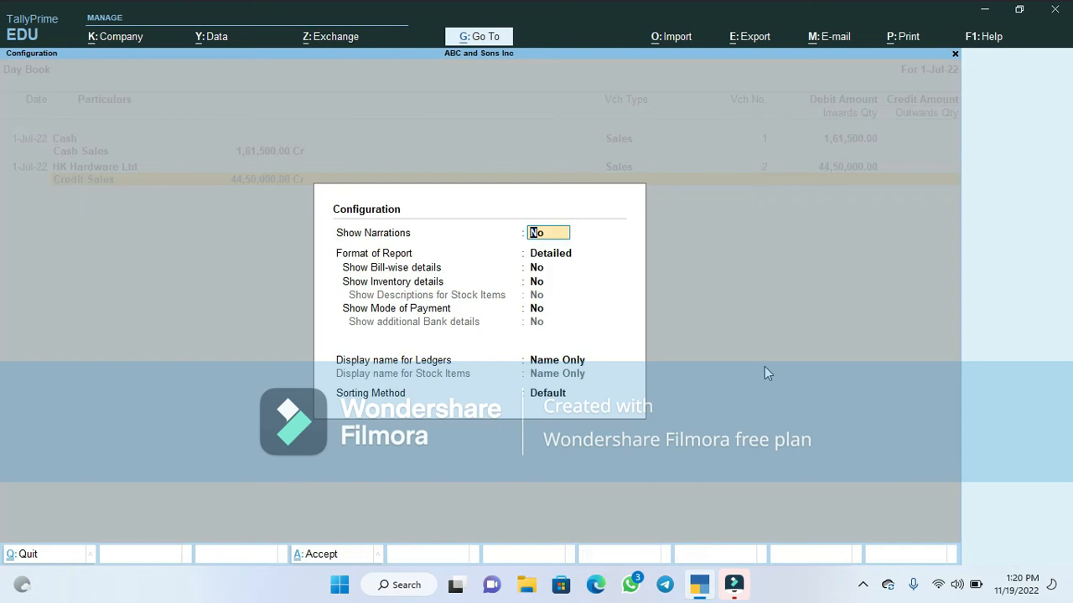
pyautogui.write('y')
pyautogui.press('Return')
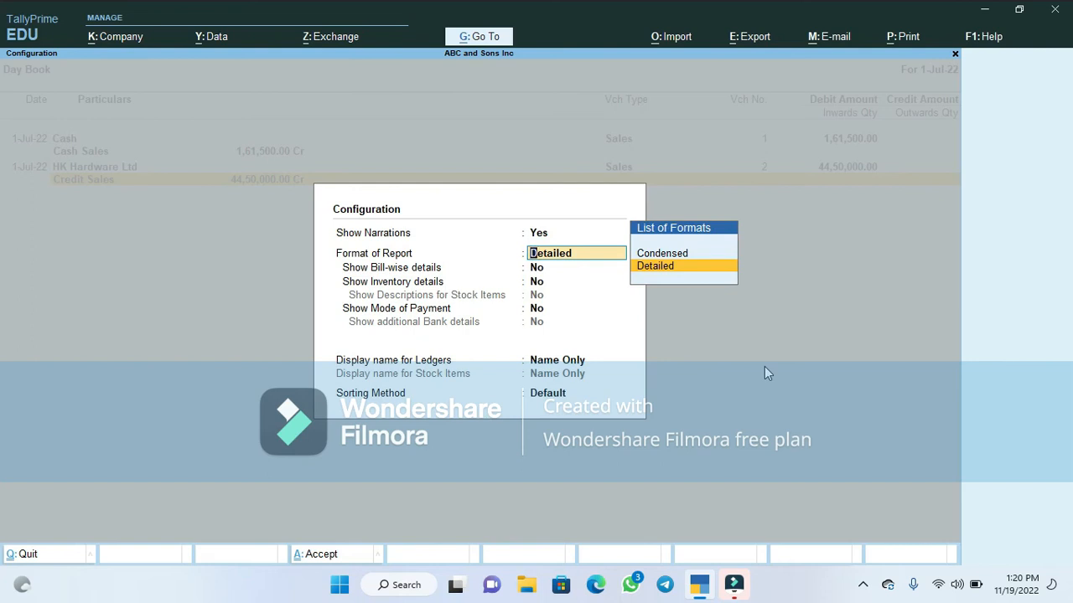
pyautogui.press('Return')
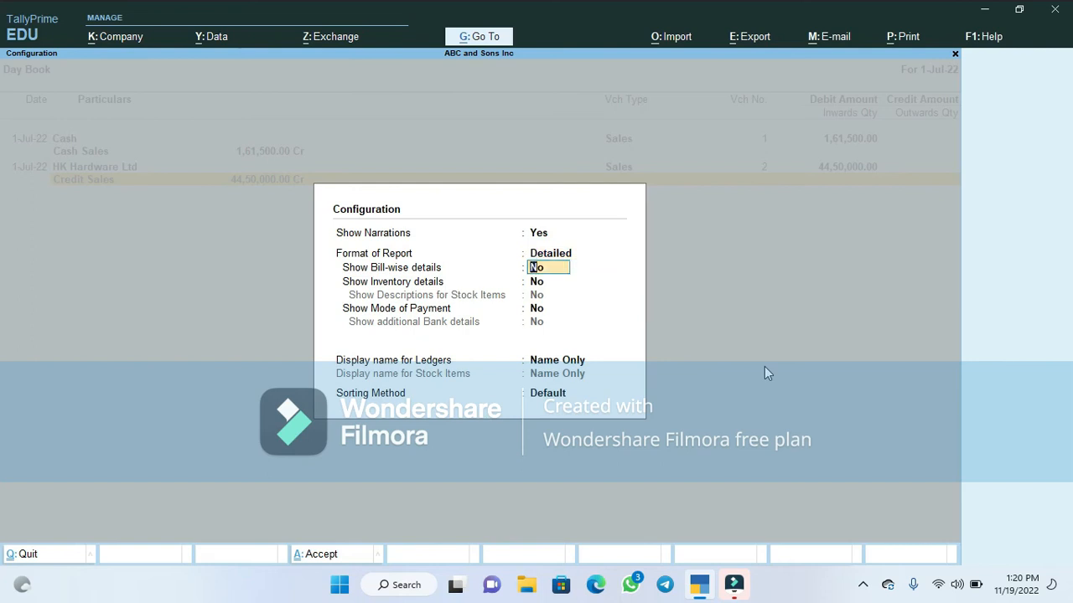
pyautogui.press('Return')
pyautogui.press('Return')
pyautogui.press('Return')
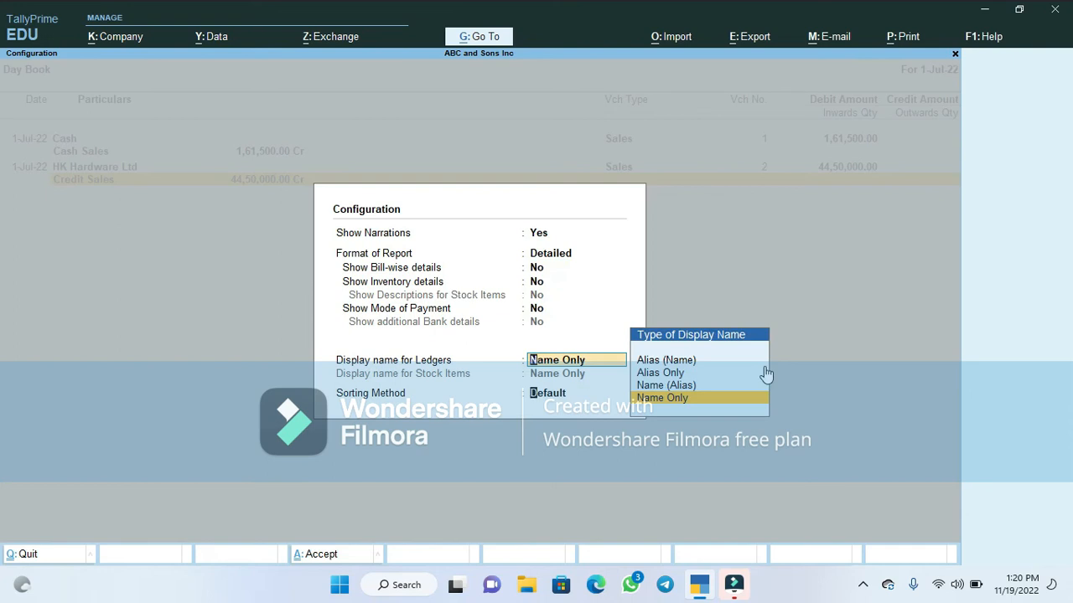
pyautogui.press('Return')
pyautogui.press('Return')
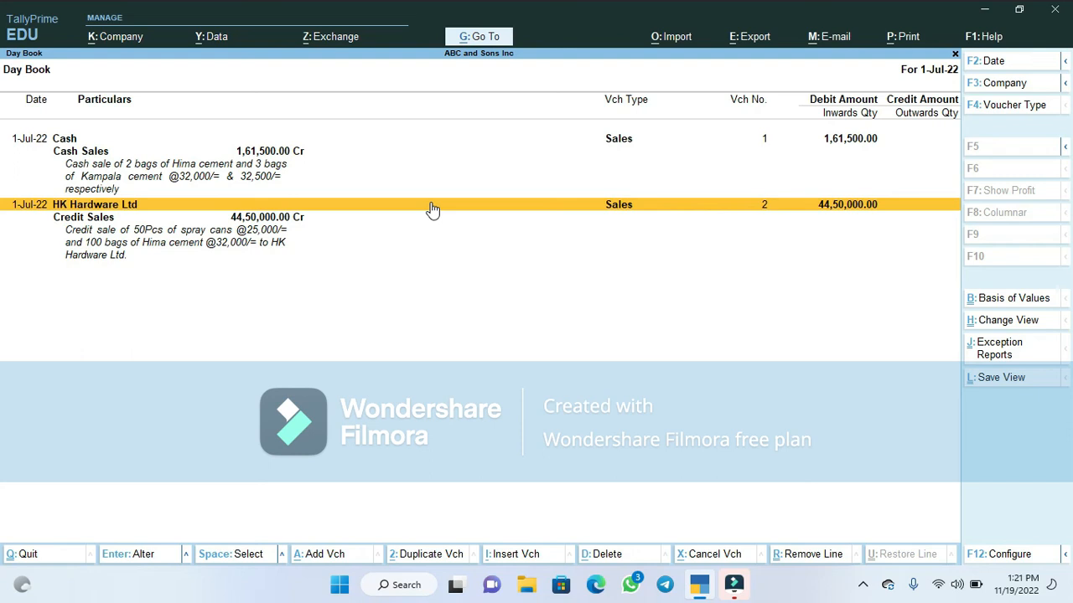
# Review the ledger lines and narrations of the cash and HK Hardware Ltd sales in the Day Book.
pyautogui.click(285, 149)
pyautogui.press('Up')
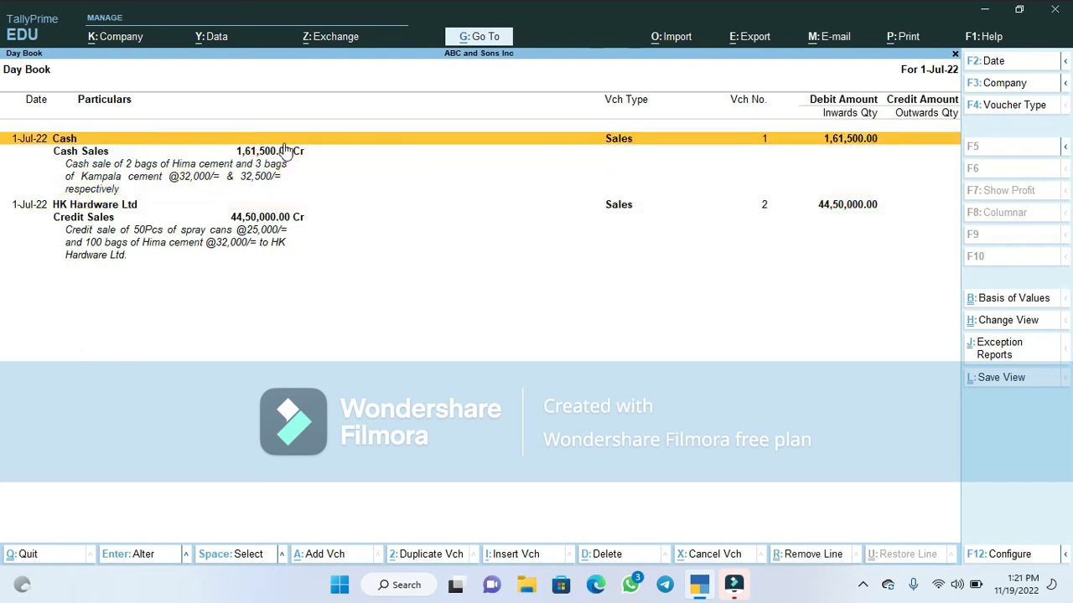
pyautogui.press('Down')
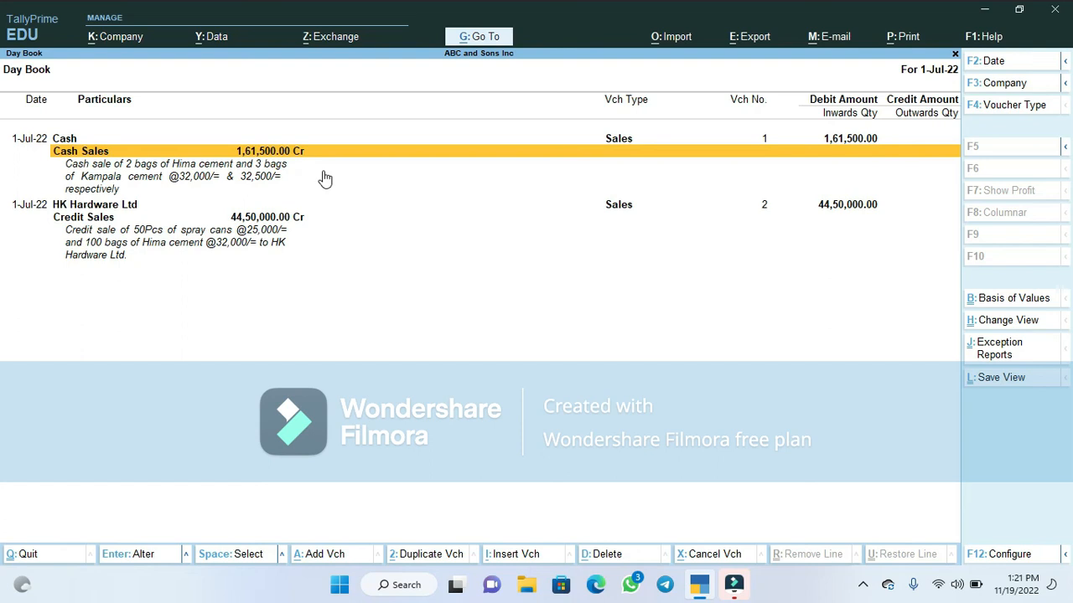
pyautogui.press('Down')
pyautogui.press('Down')
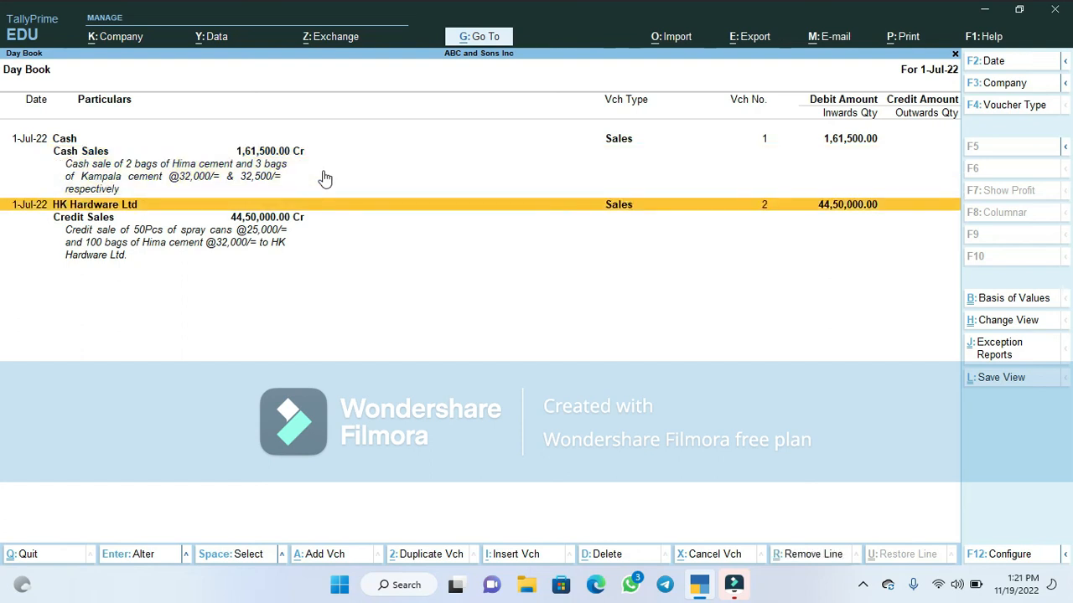
pyautogui.press('Down')
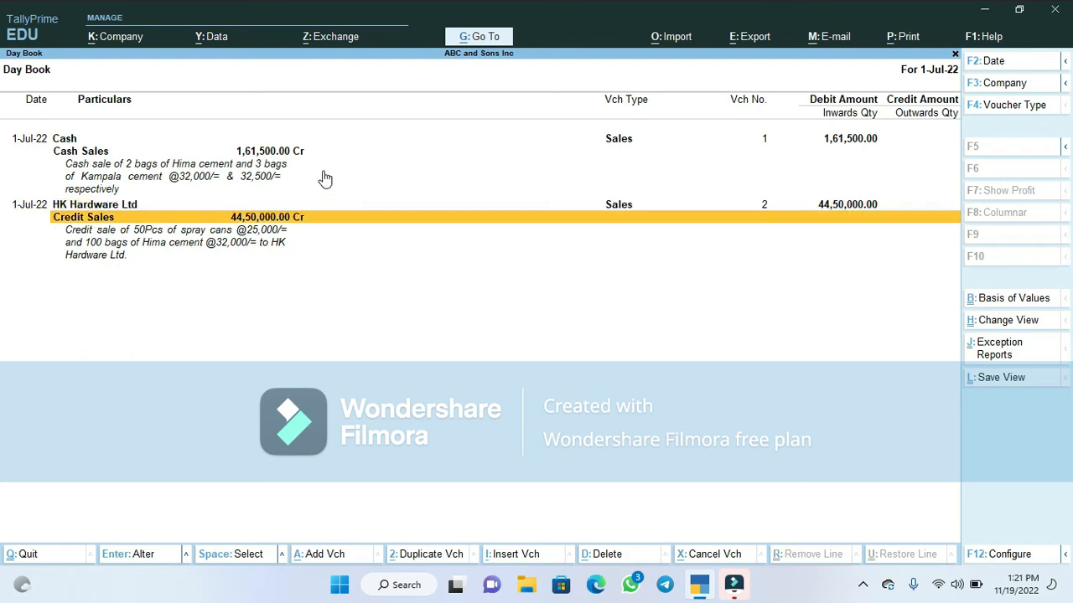
pyautogui.press('Up')
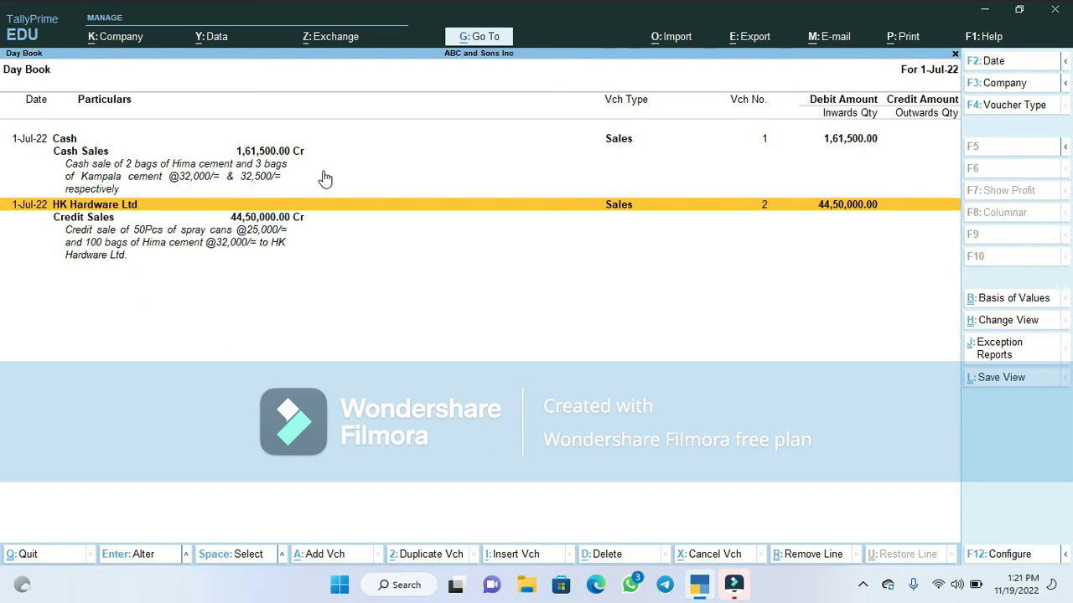
# Review the Credit Sales line and narration of the HK Hardware Ltd sale and return to the Cash entry in the Day Book.
pyautogui.press('Down')
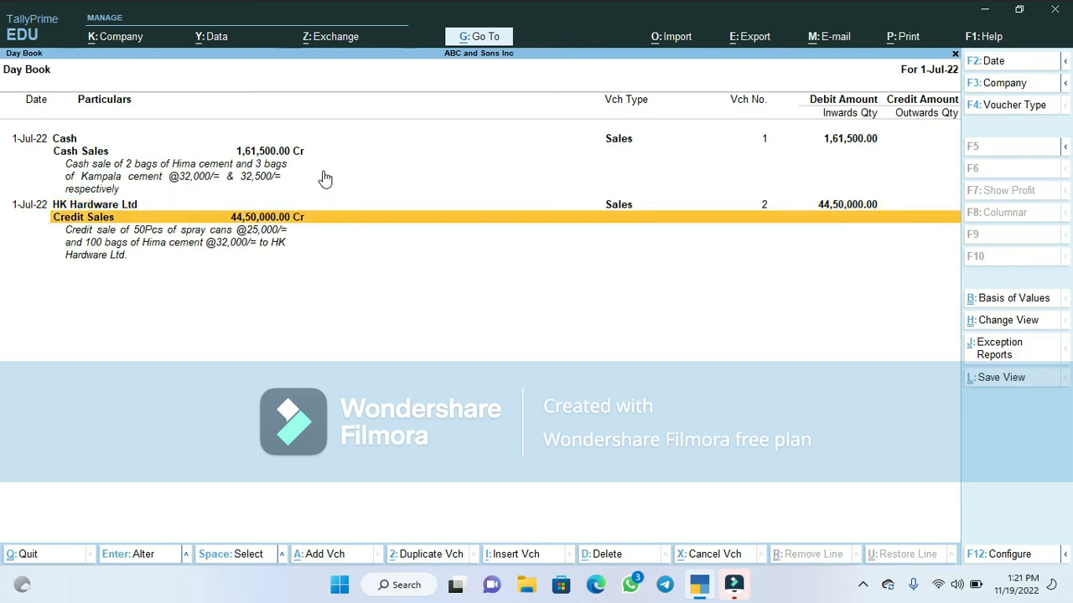
pyautogui.press('Down')
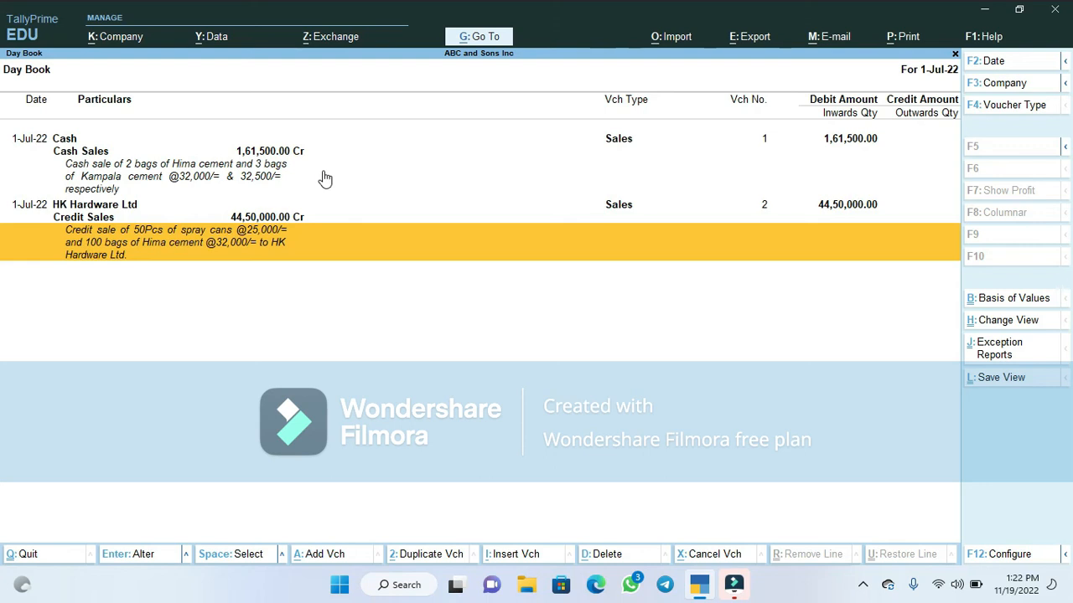
pyautogui.press('Up')
pyautogui.press('Up')
pyautogui.press('Up')
pyautogui.press('Up')
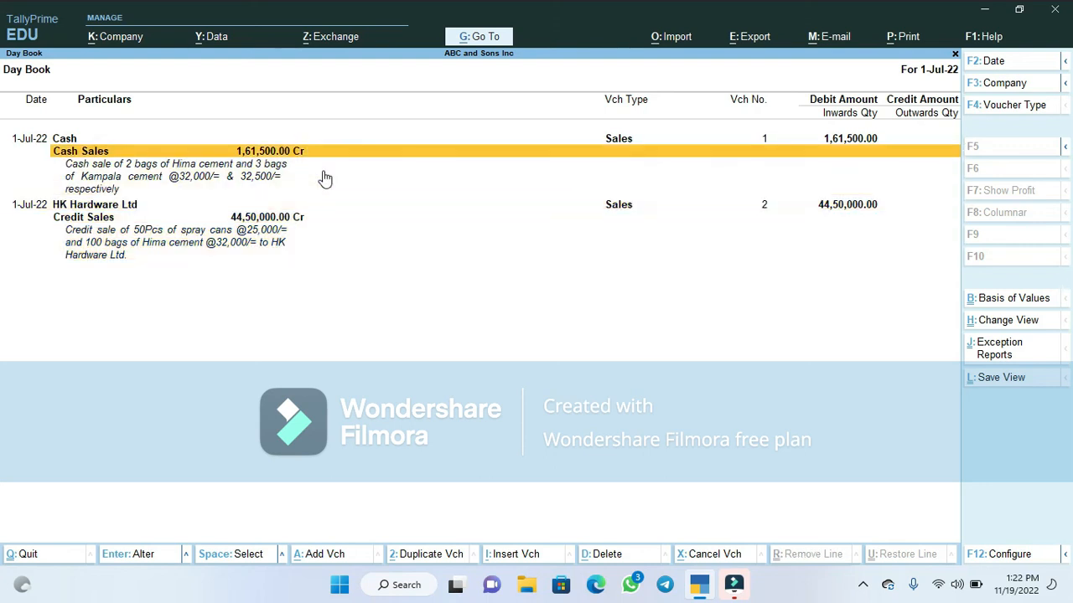
pyautogui.press('Up')
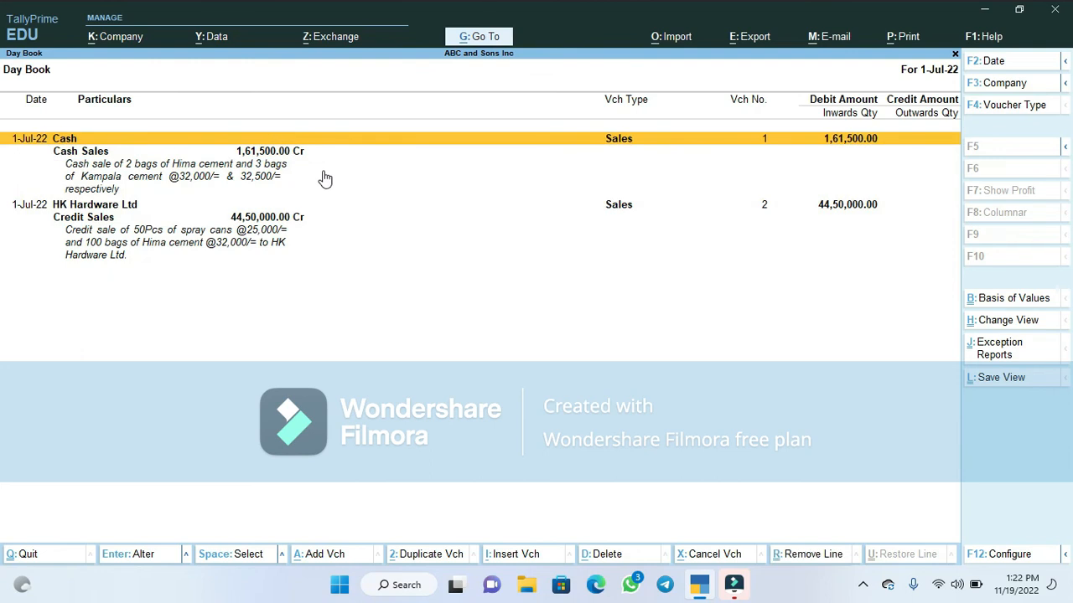
# Open the cash sales voucher from the Day Book to view its details and quit it without saving.
pyautogui.press('Return')
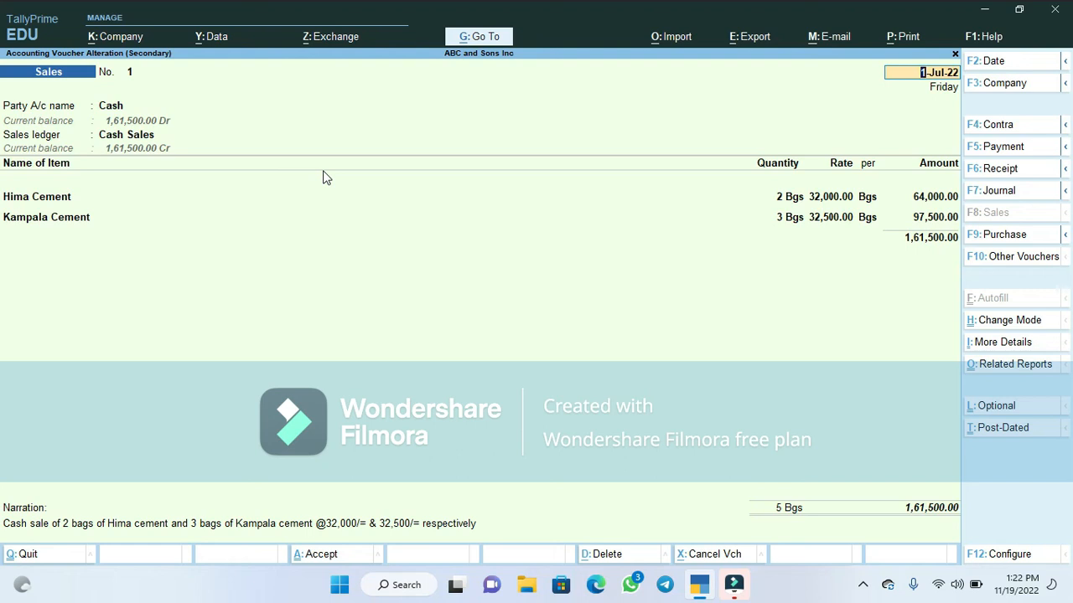
pyautogui.press('BackSpace')
pyautogui.press('Escape')
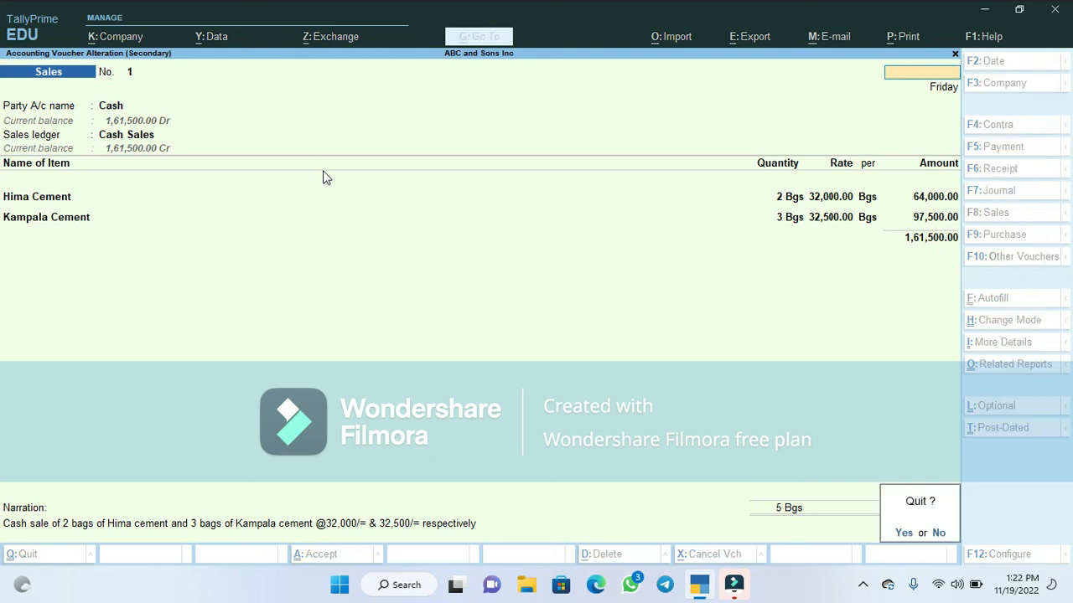
pyautogui.press('y')
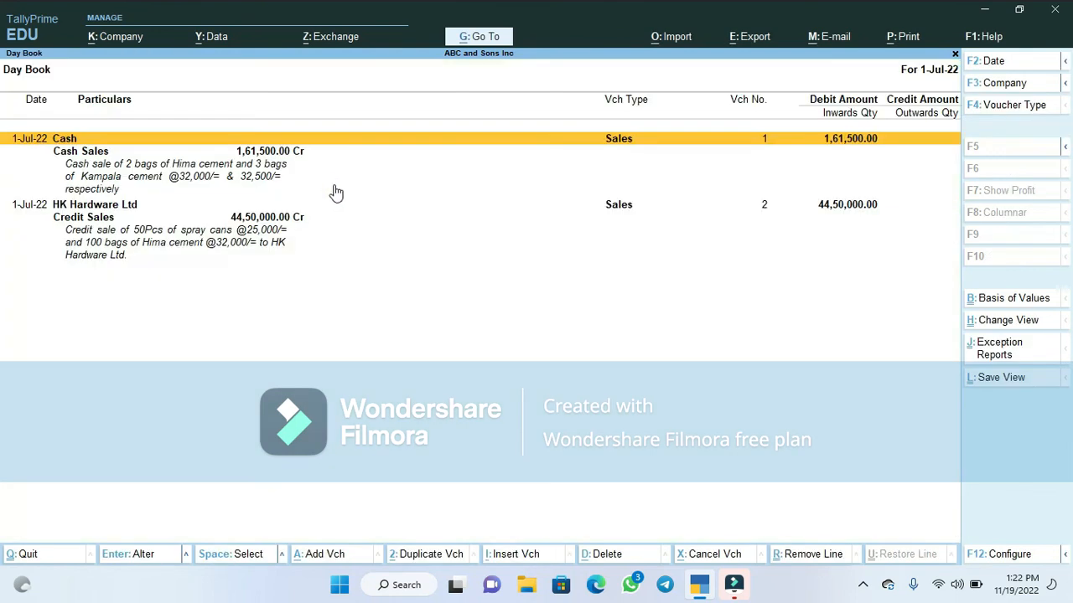
# Open the HK Hardware Ltd sales voucher from the Day Book and set its date to 2/7/2022.
pyautogui.click(327, 207)
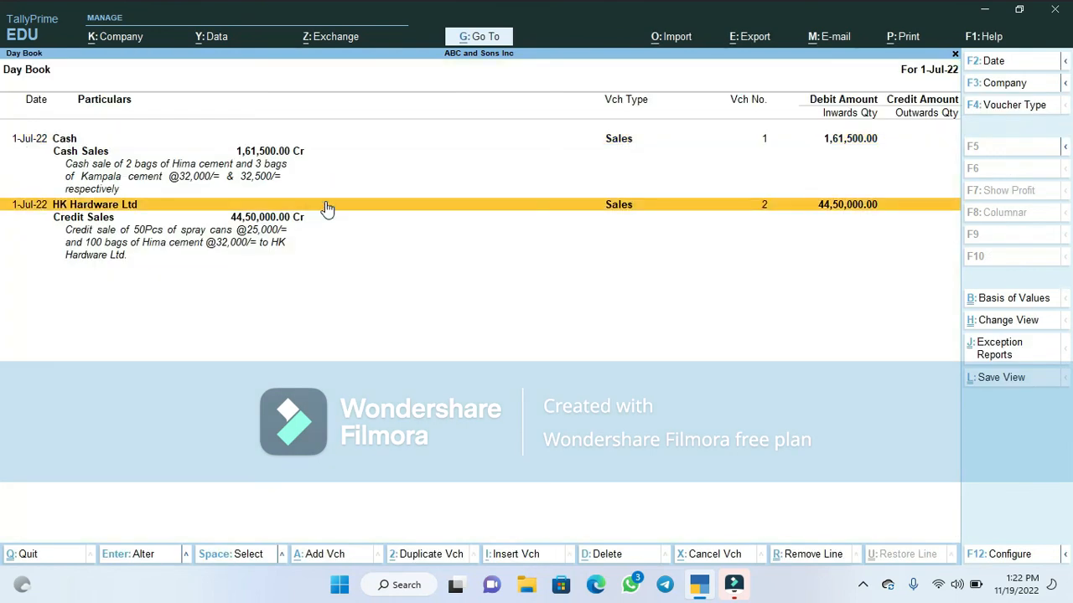
pyautogui.click(326, 207)
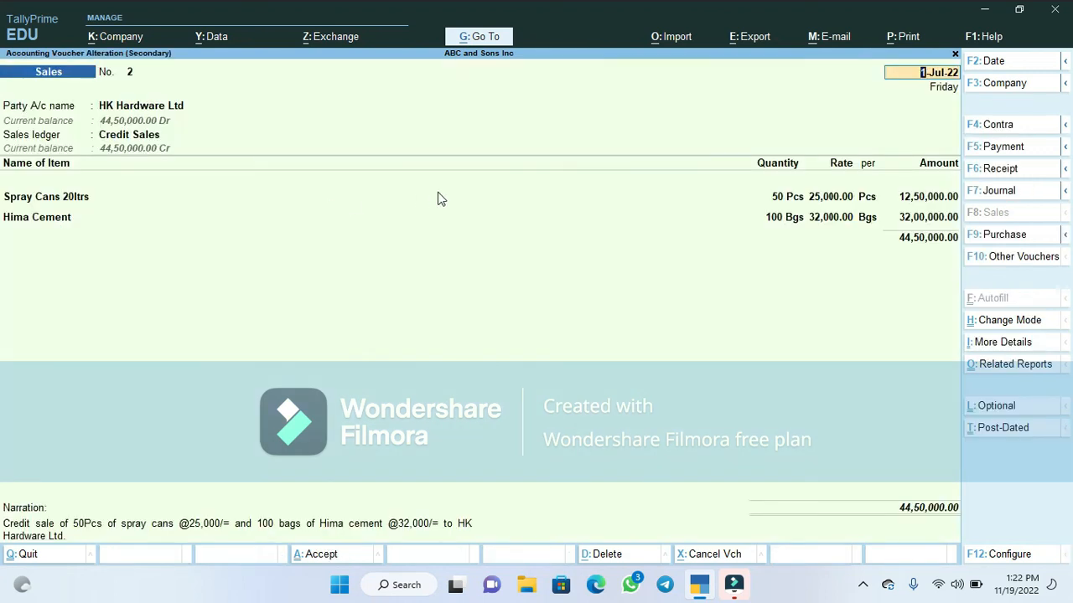
pyautogui.write('2/7/2022')
pyautogui.press('Return')
pyautogui.press('Return')
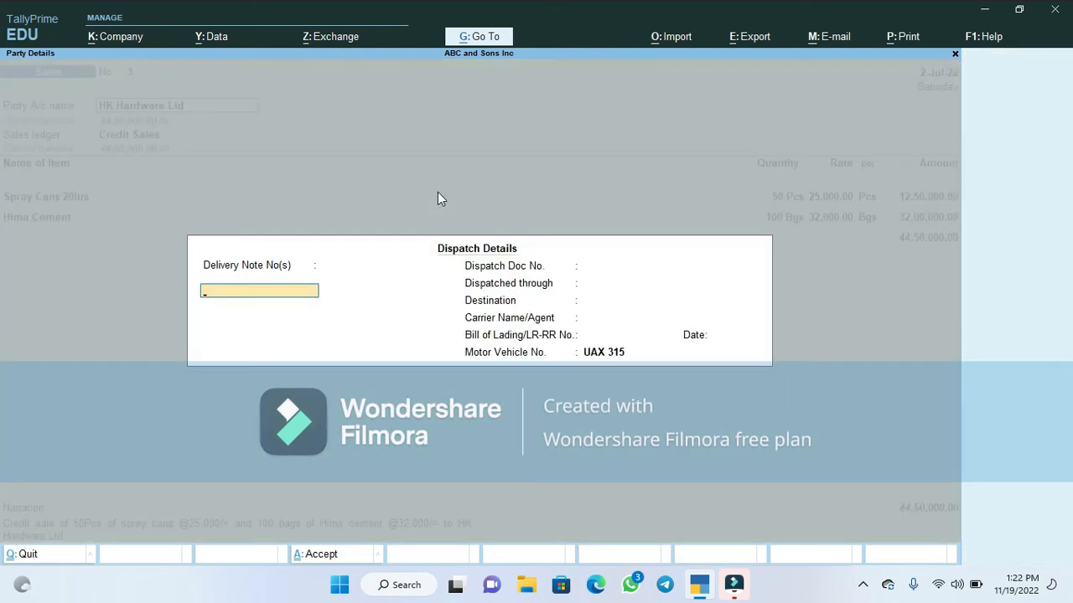
# Keep the voucher's existing dispatch and party details for HK Hardware Ltd and save the altered sales voucher.
pyautogui.press('Return')
pyautogui.press('Return')
pyautogui.press('Return')
pyautogui.press('Return')
pyautogui.press('Return')
pyautogui.press('Return')
pyautogui.press('Return')
pyautogui.press('Return')
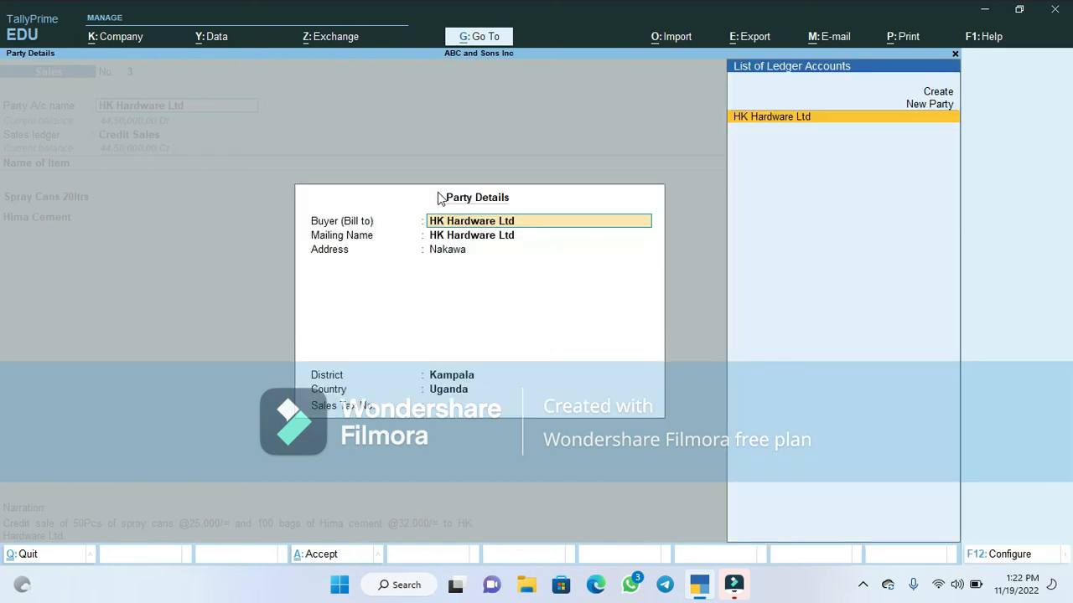
pyautogui.press('Return')
pyautogui.press('Return')
pyautogui.press('Return')
pyautogui.press('Return')
pyautogui.press('Return')
pyautogui.press('Return')
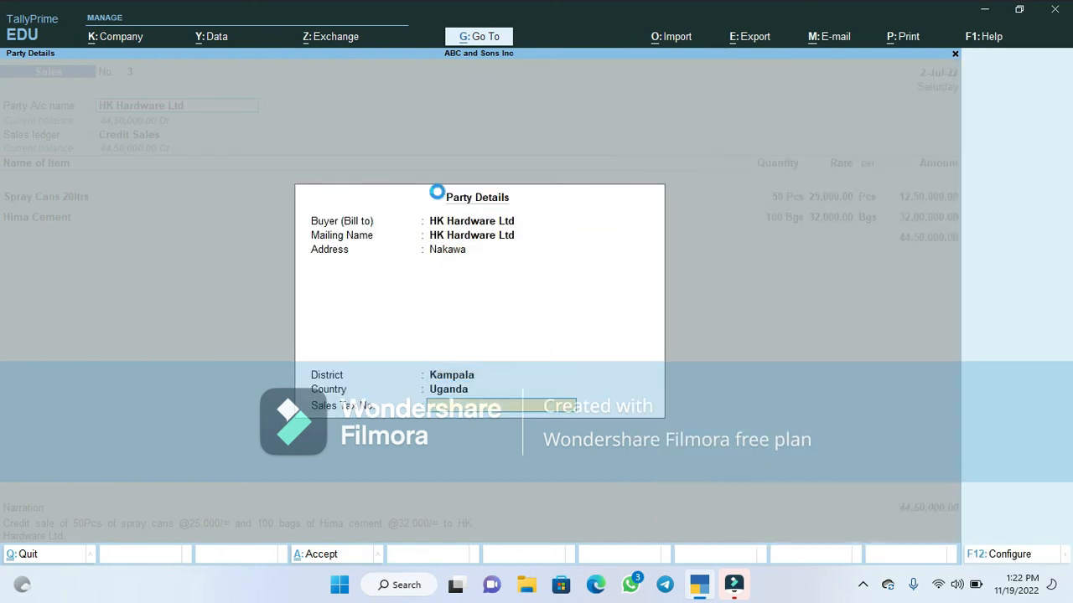
pyautogui.press('Return')
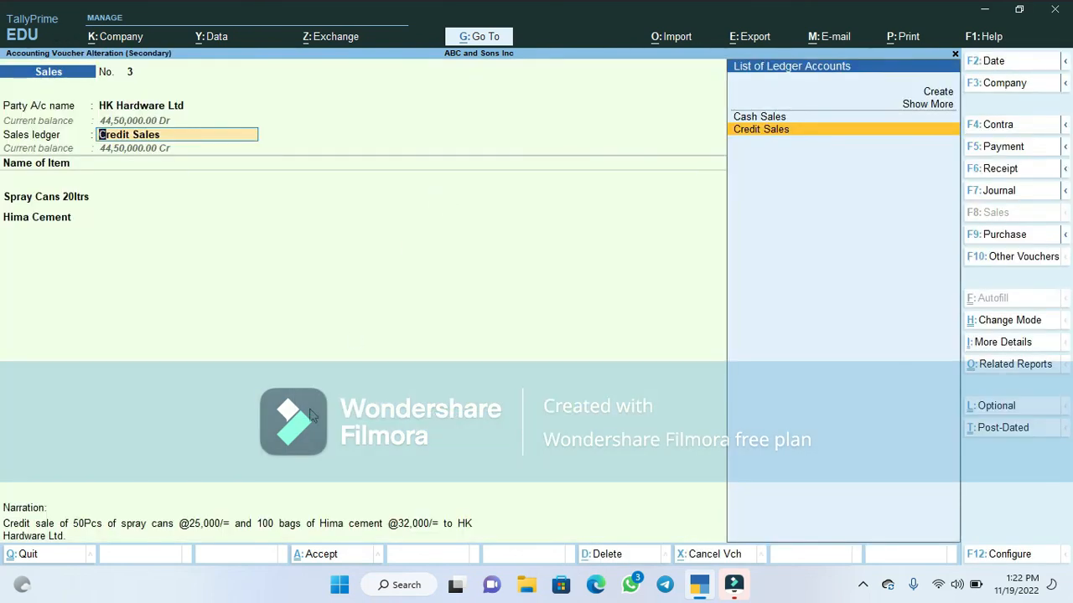
pyautogui.click(318, 555)
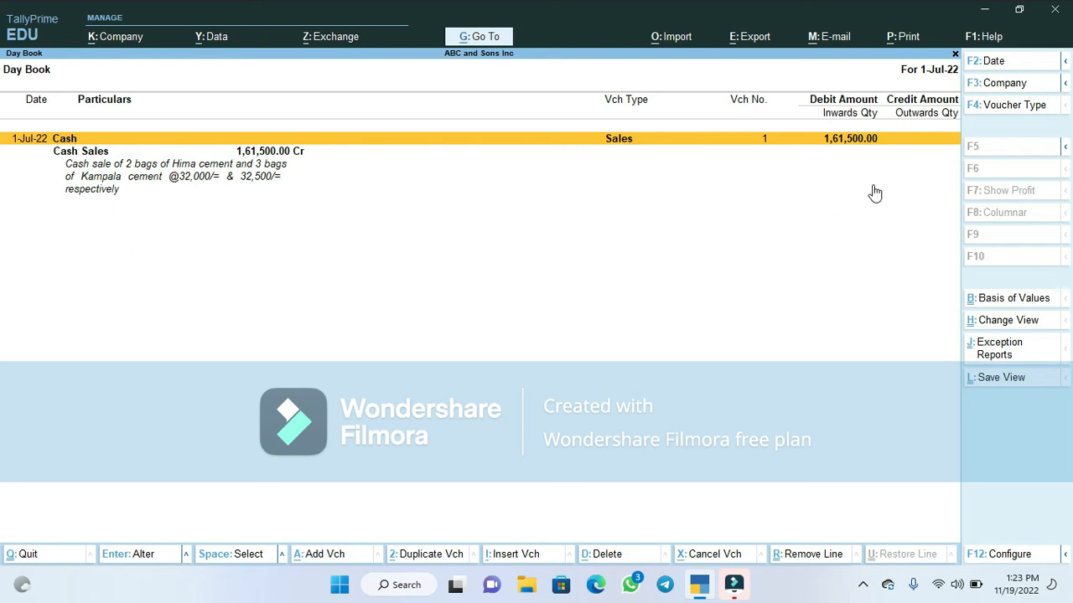
# Show the Day Book for 2/7/2022 to check the HK Hardware Ltd sale, and return to the Gateway of Tally.
pyautogui.click(1008, 63)
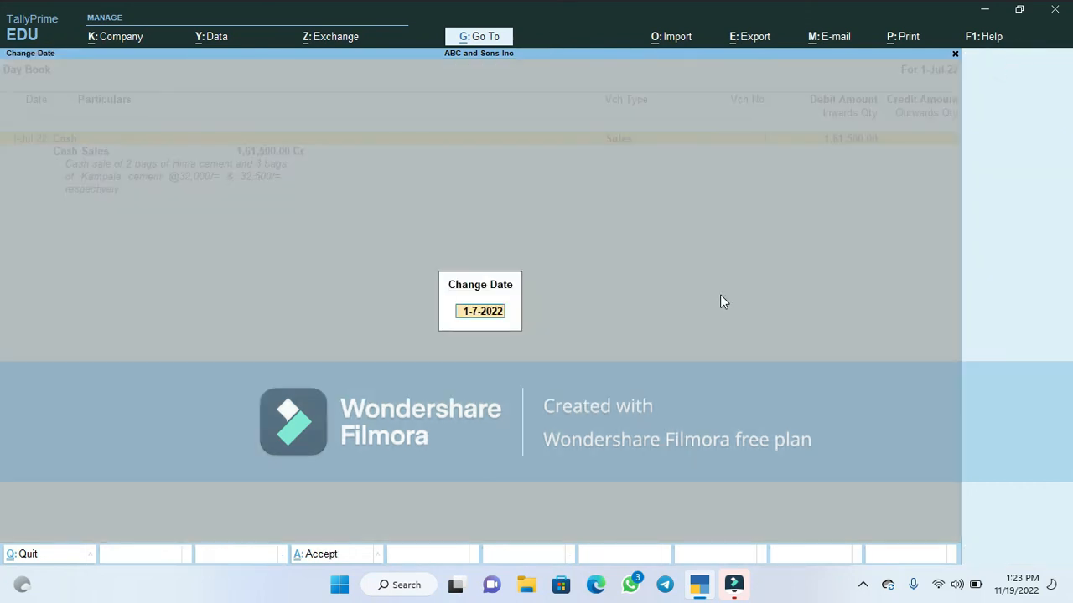
pyautogui.write('2/7/2022')
pyautogui.click(615, 319)
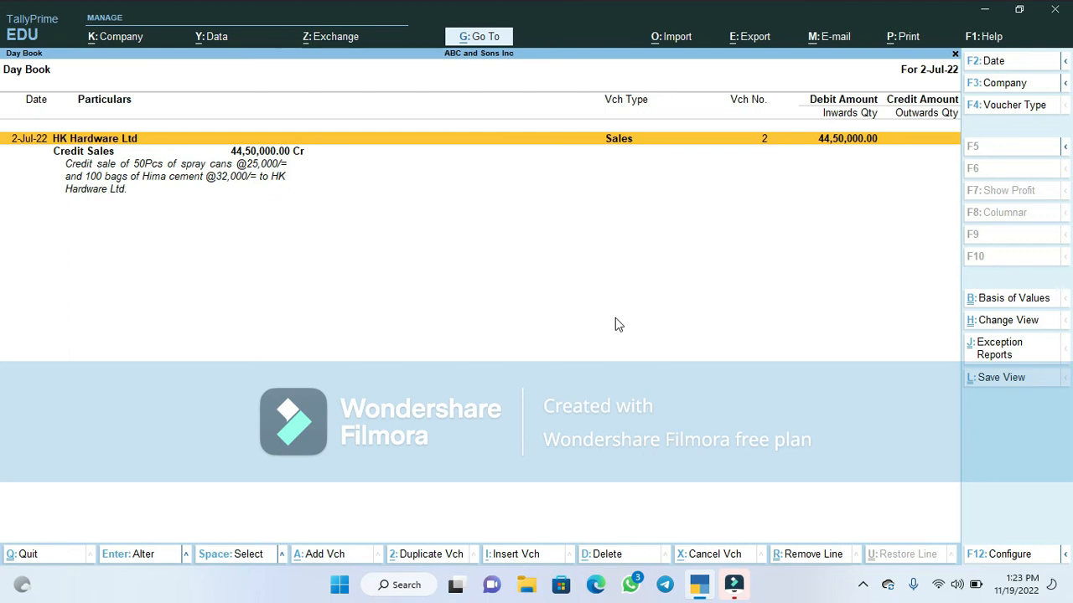
pyautogui.press('Escape')
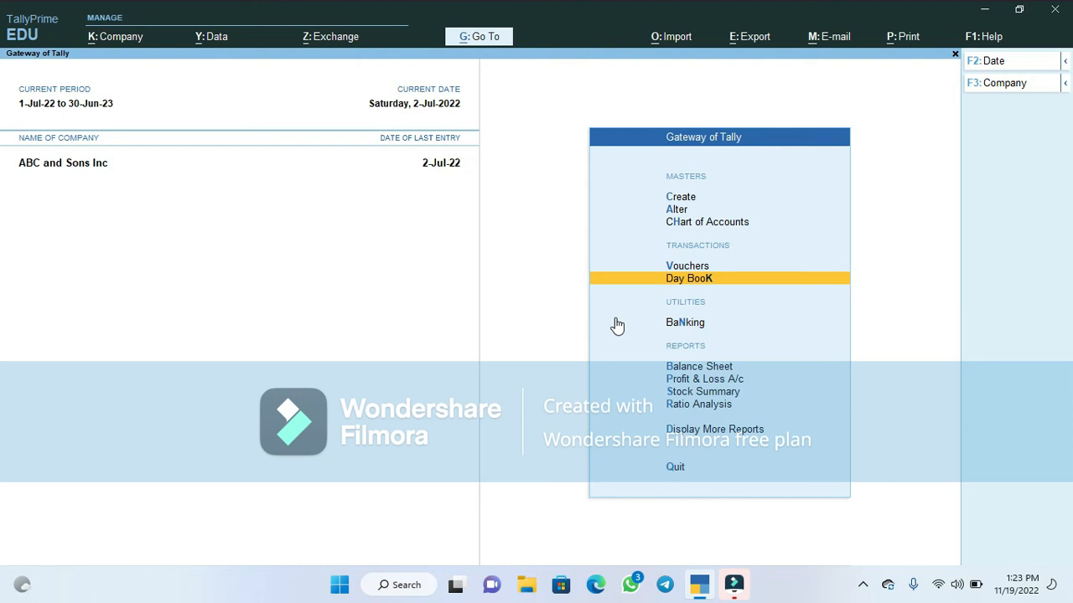
# Start a new Receipt voucher and choose Equity Bank as the receiving account.
pyautogui.click(675, 266)
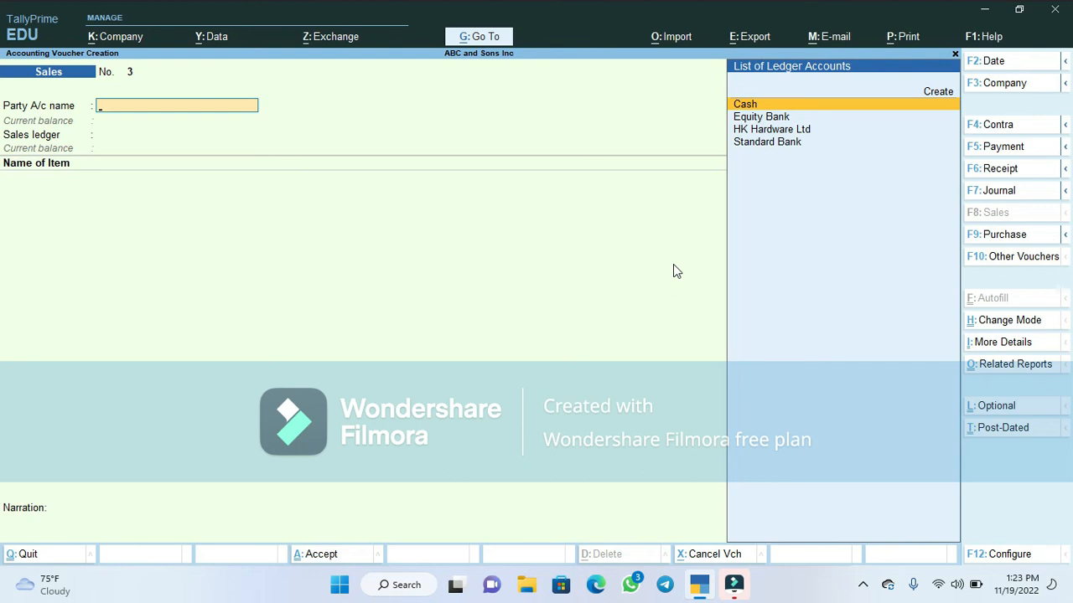
pyautogui.click(1011, 171)
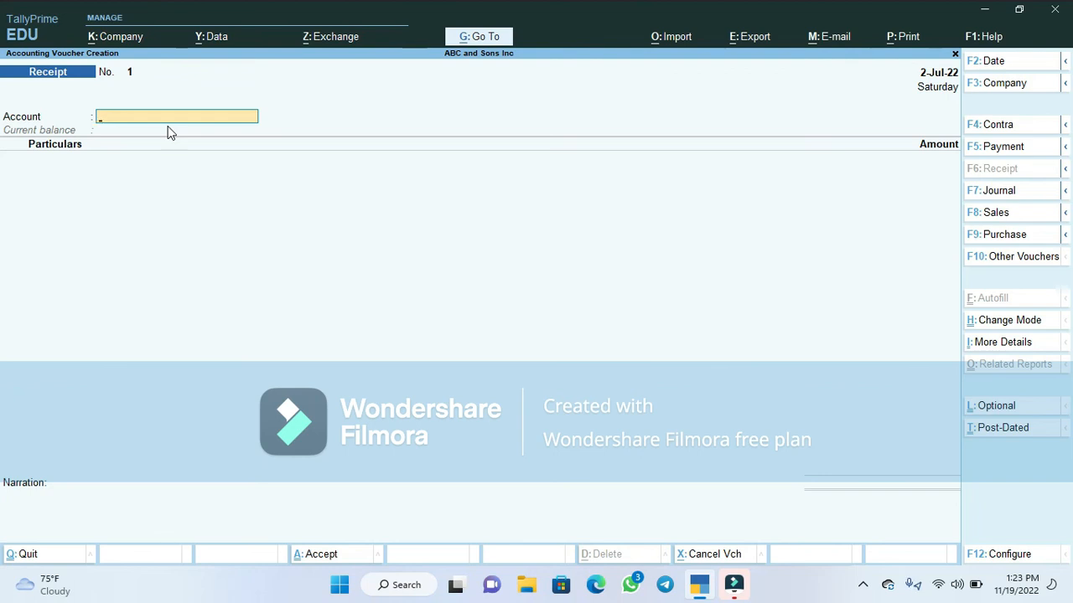
pyautogui.write('H')
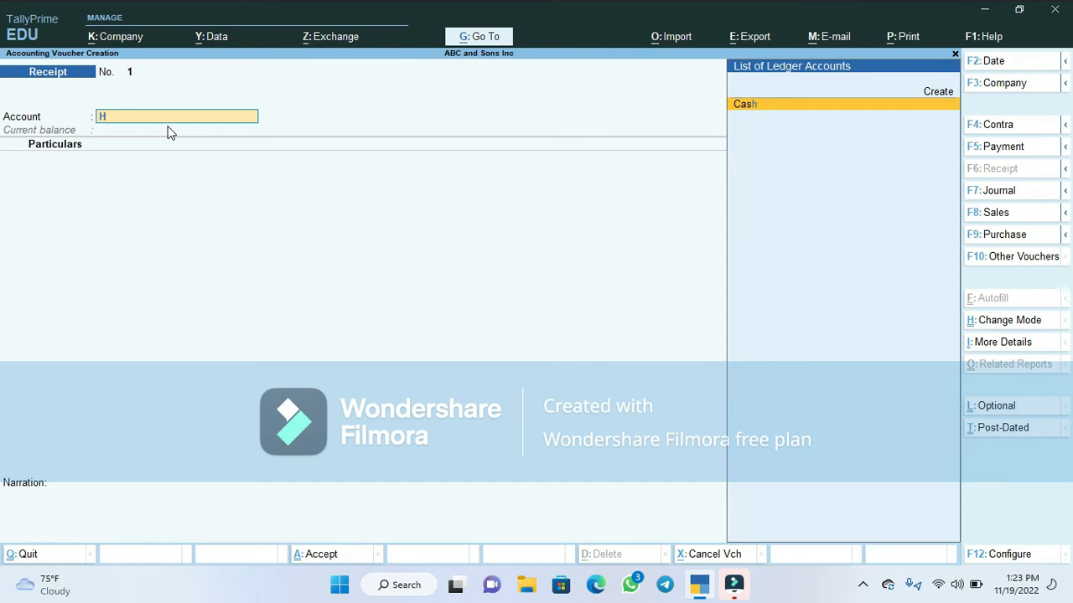
pyautogui.press('BackSpace')
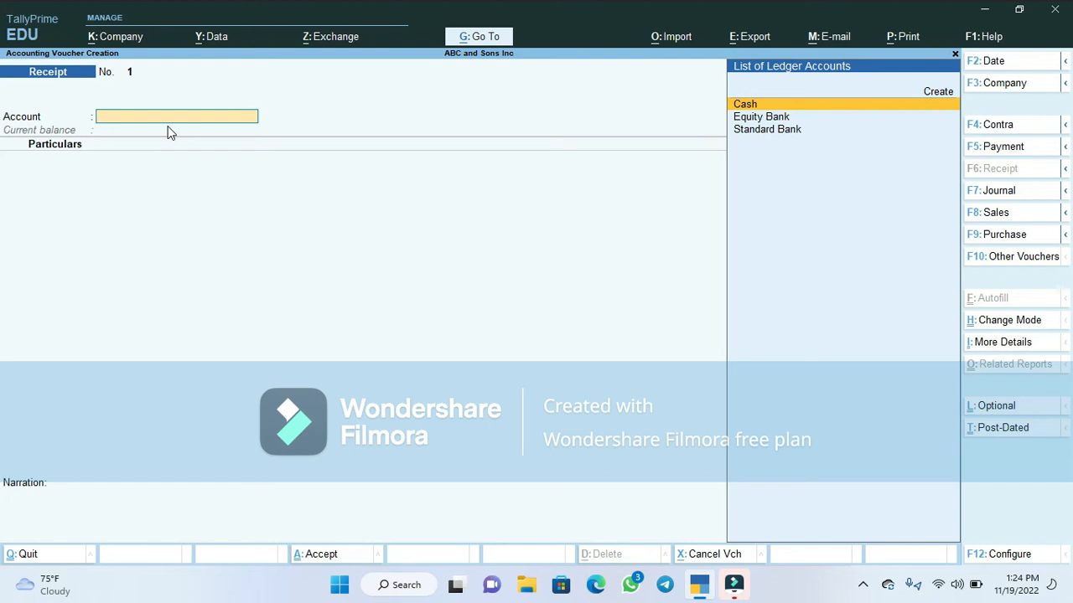
pyautogui.press('Down')
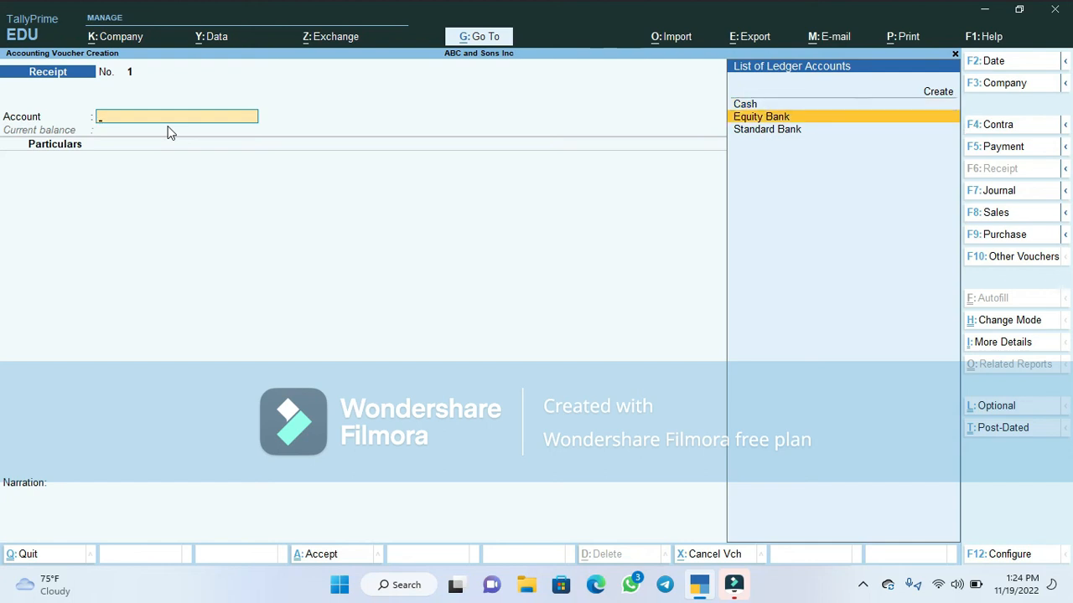
pyautogui.press('Up')
pyautogui.press('Down')
pyautogui.press('Down')
pyautogui.press('Up')
pyautogui.press('Return')
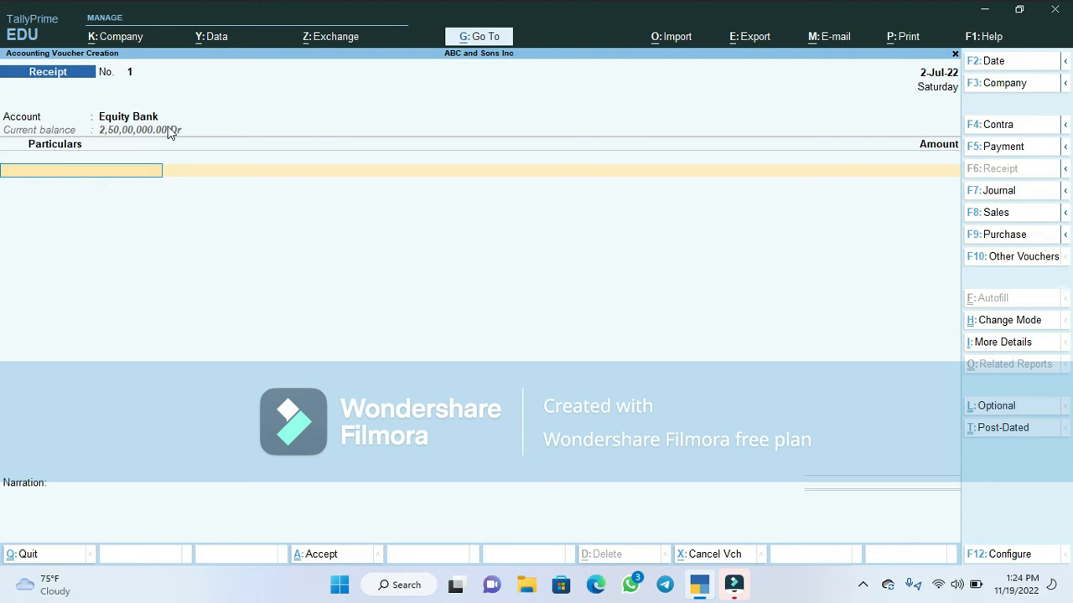
# Credit HK Hardware Ltd with 1000000 in the receipt and allocate the full amount as Agst Ref to pending bill 2.
pyautogui.write('H')
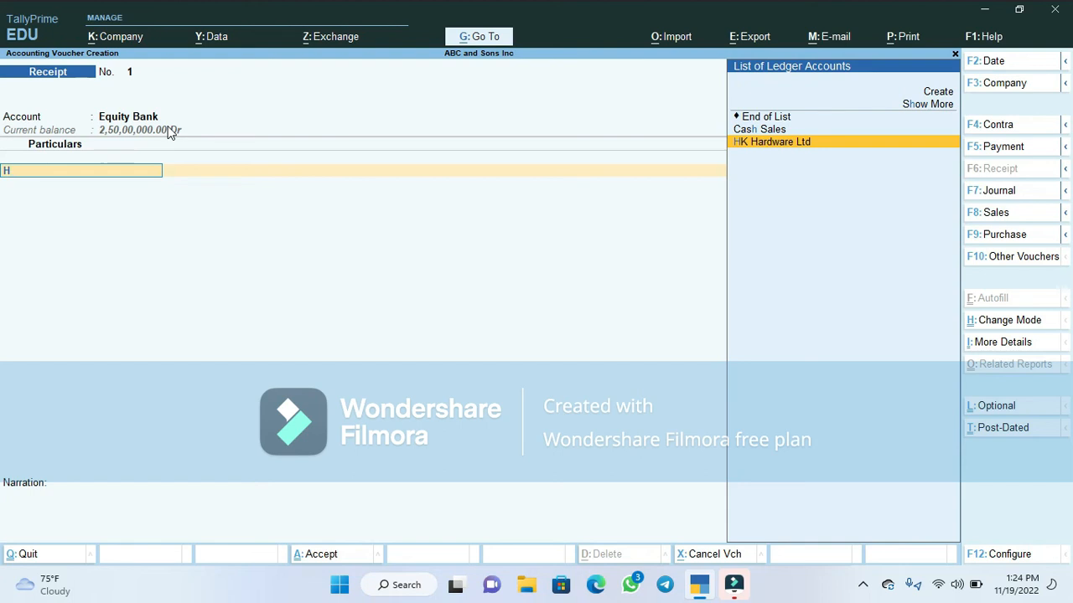
pyautogui.press('Return')
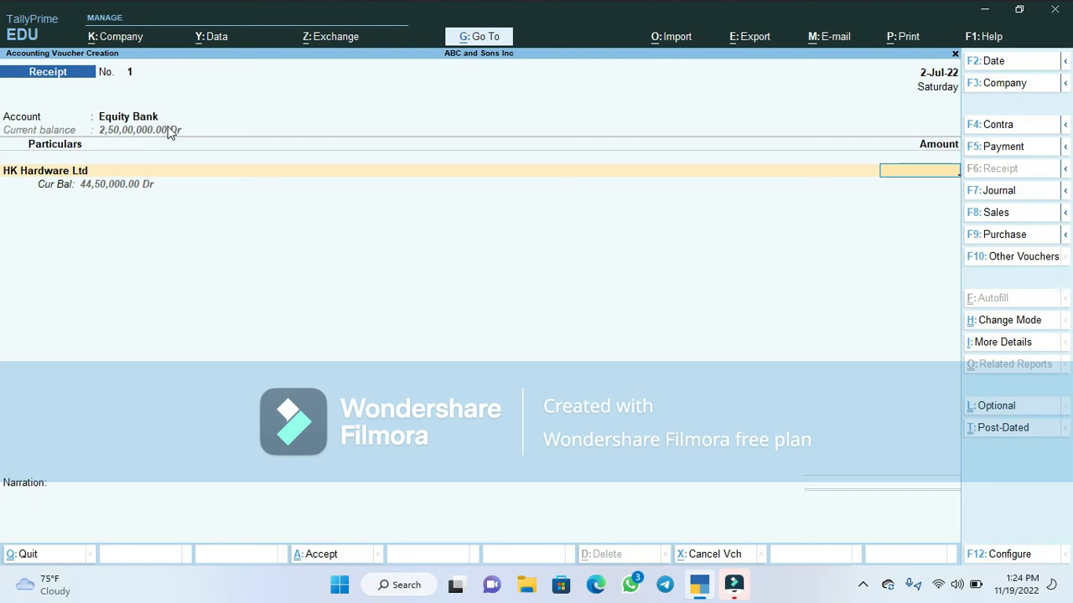
pyautogui.write('1')
pyautogui.write('000000')
pyautogui.press('Return')
pyautogui.press('Return')
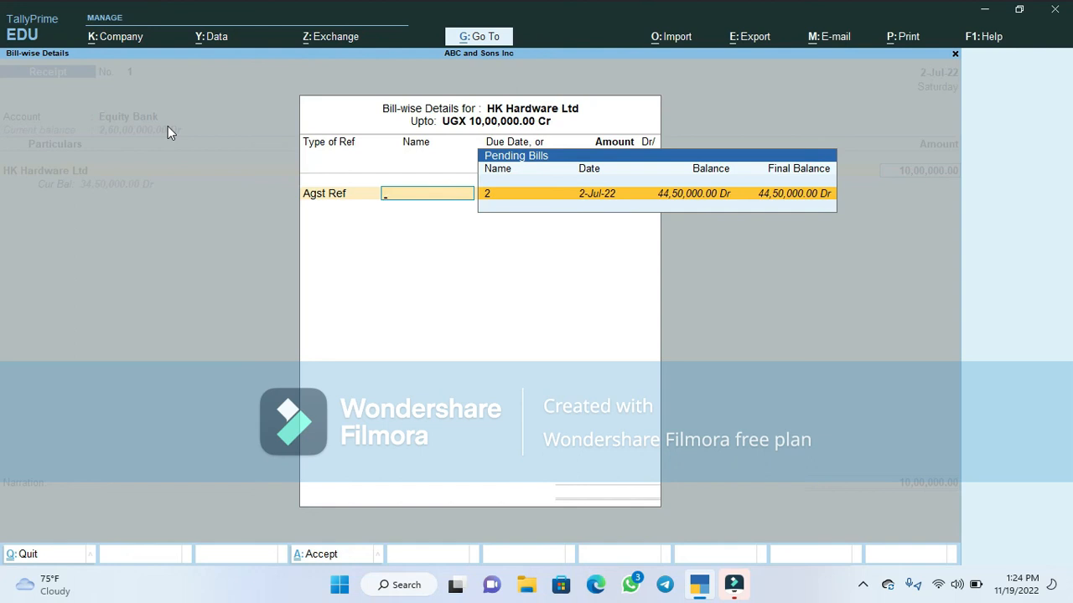
pyautogui.press('Return')
pyautogui.press('Return')
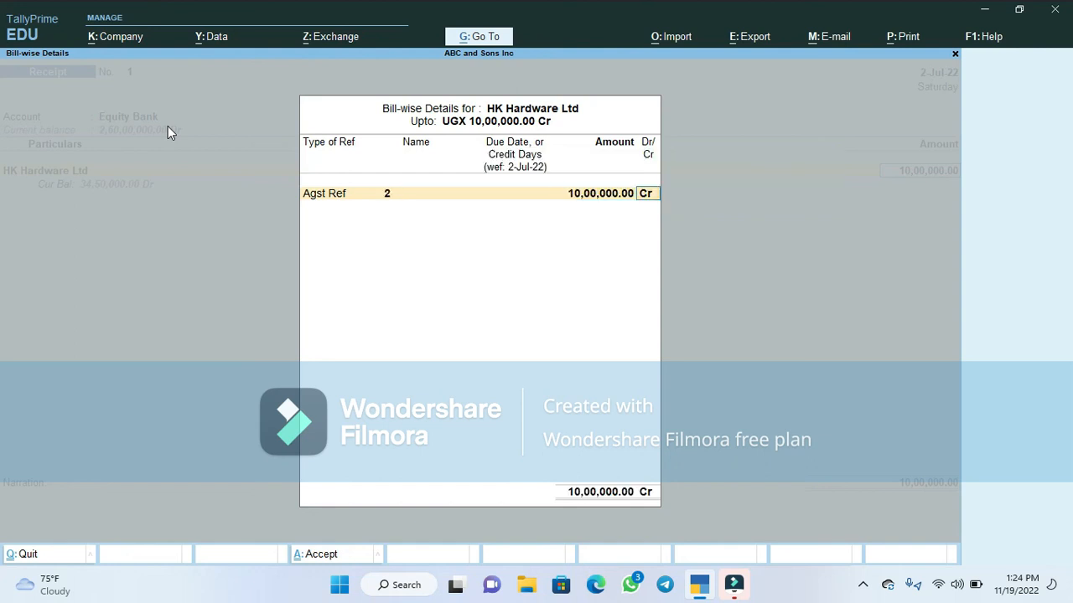
pyautogui.press('Return')
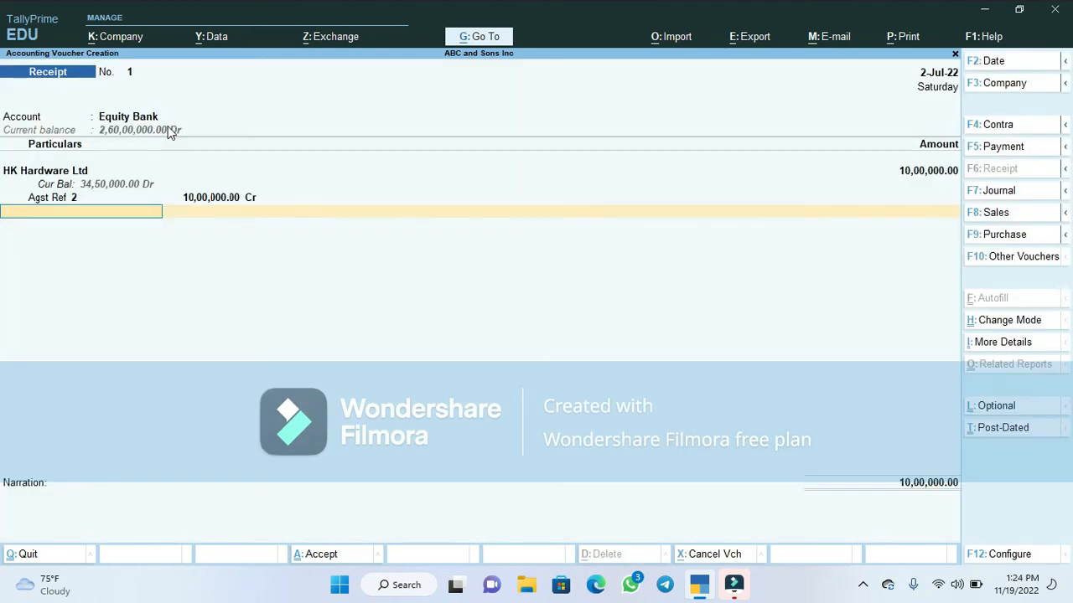
# Finish the particulars and accept the Equity Bank allocation as Cheque/DD dated 2-Jul-22, leaving the instrument number and bank name blank.
pyautogui.press('Return')
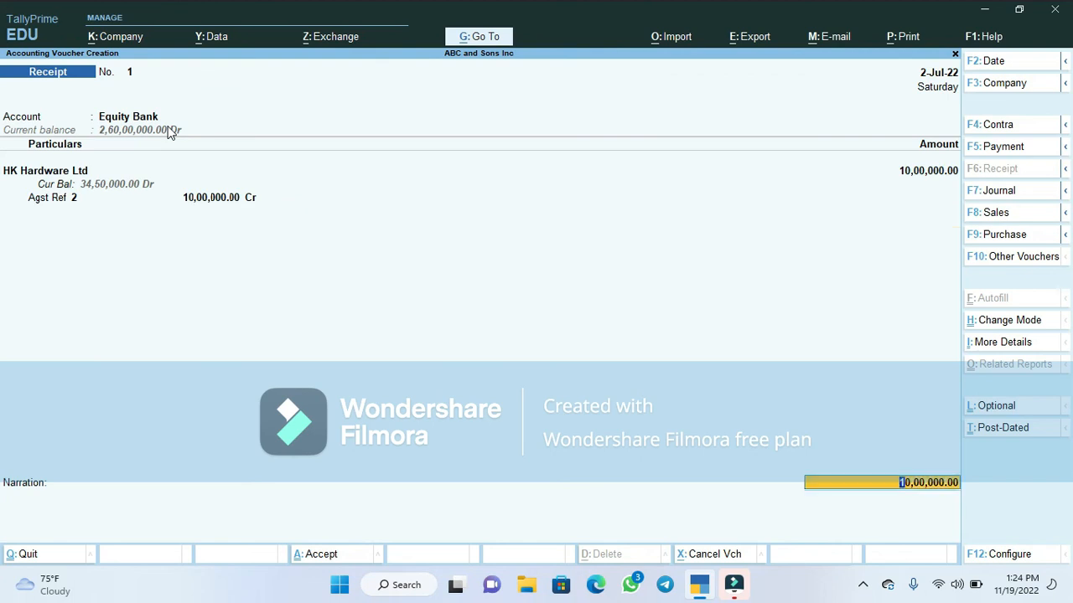
pyautogui.press('Return')
pyautogui.press('Return')
pyautogui.press('Return')
pyautogui.press('Return')
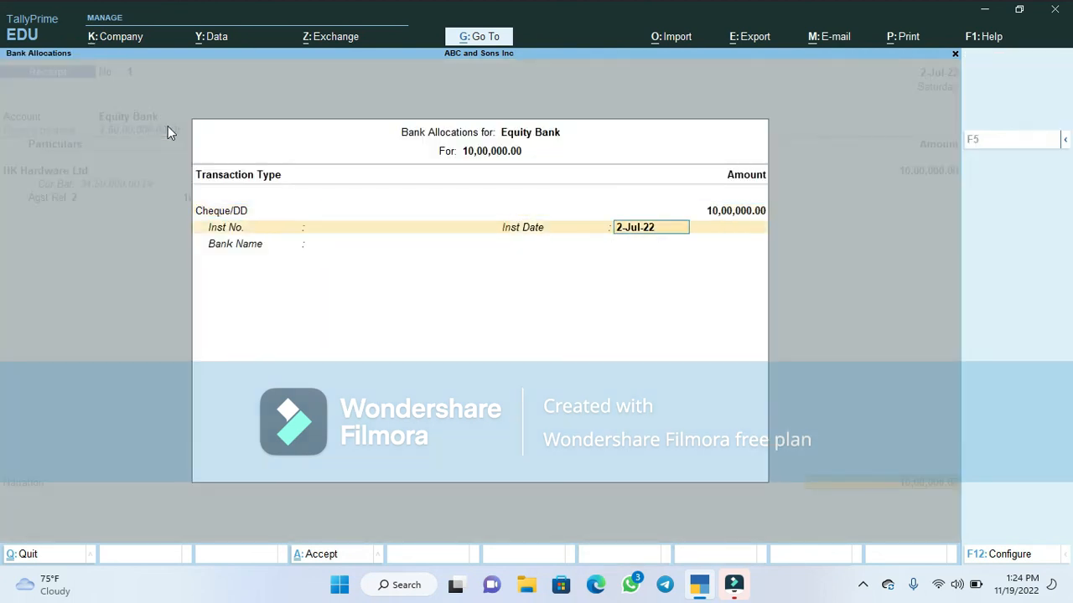
pyautogui.press('Return')
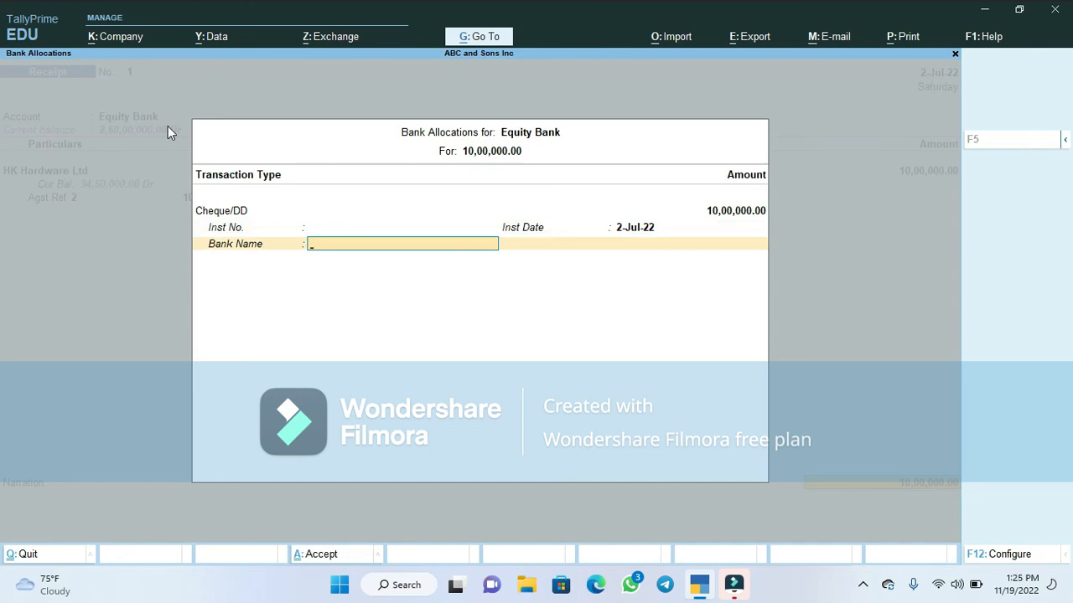
pyautogui.press('Return')
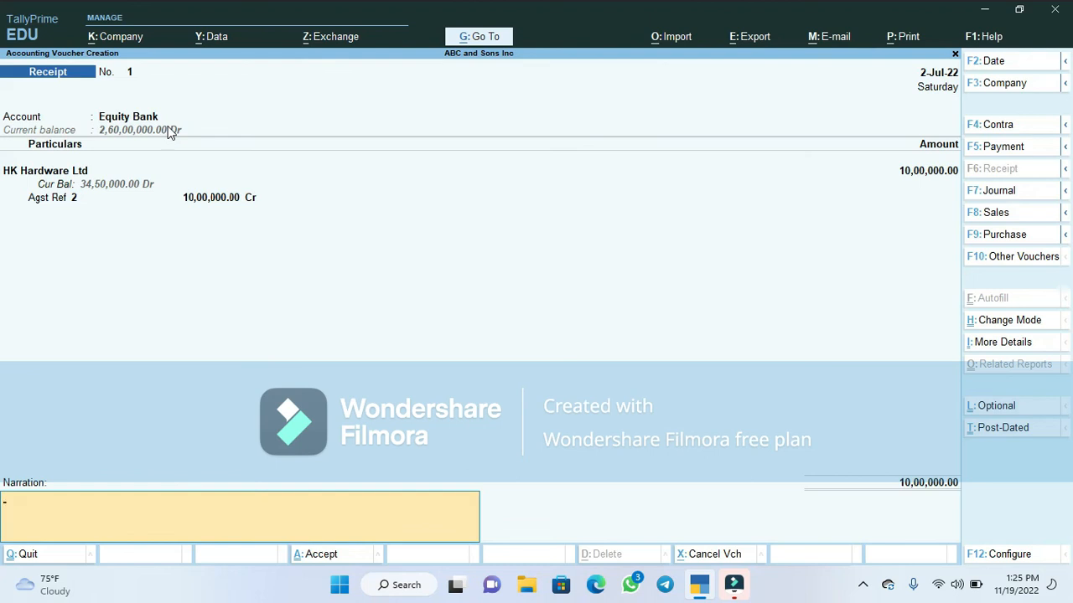
# Enter the receipt narration "Received UGX. 1,000,000/= from HK Hardware Ltd.".
pyautogui.write('Received UGX. 1,000,000/= from')
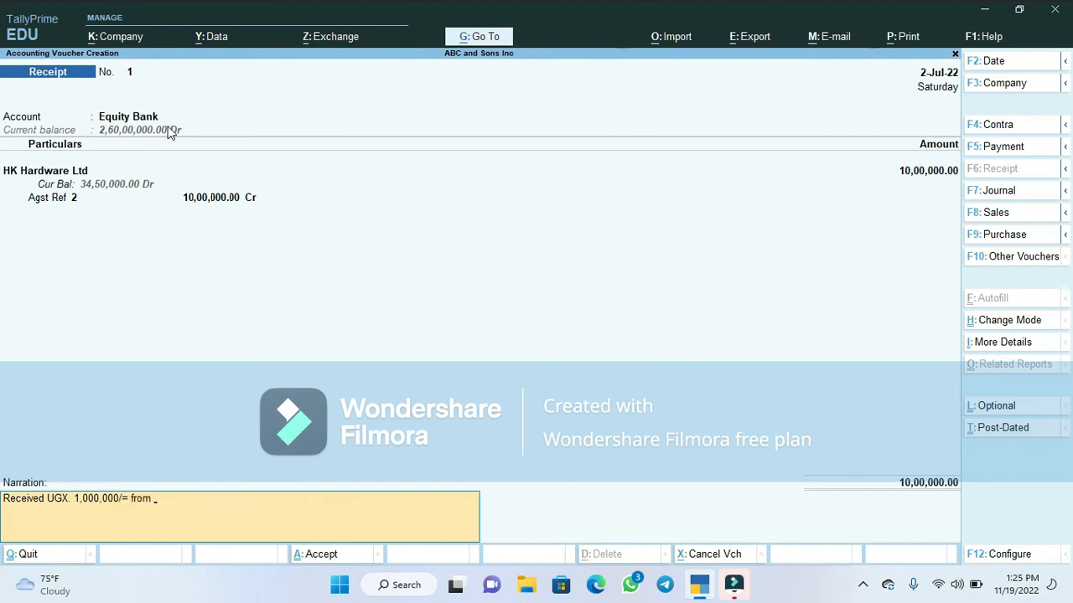
pyautogui.write(' HK Hardware Ltd.')
pyautogui.click(927, 73)
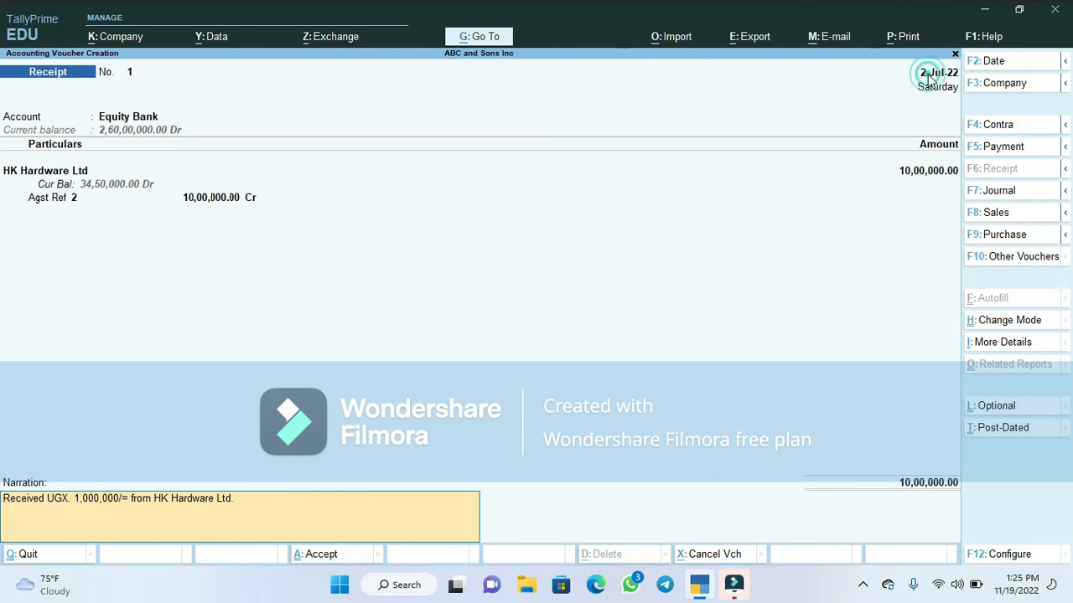
pyautogui.click(985, 64)
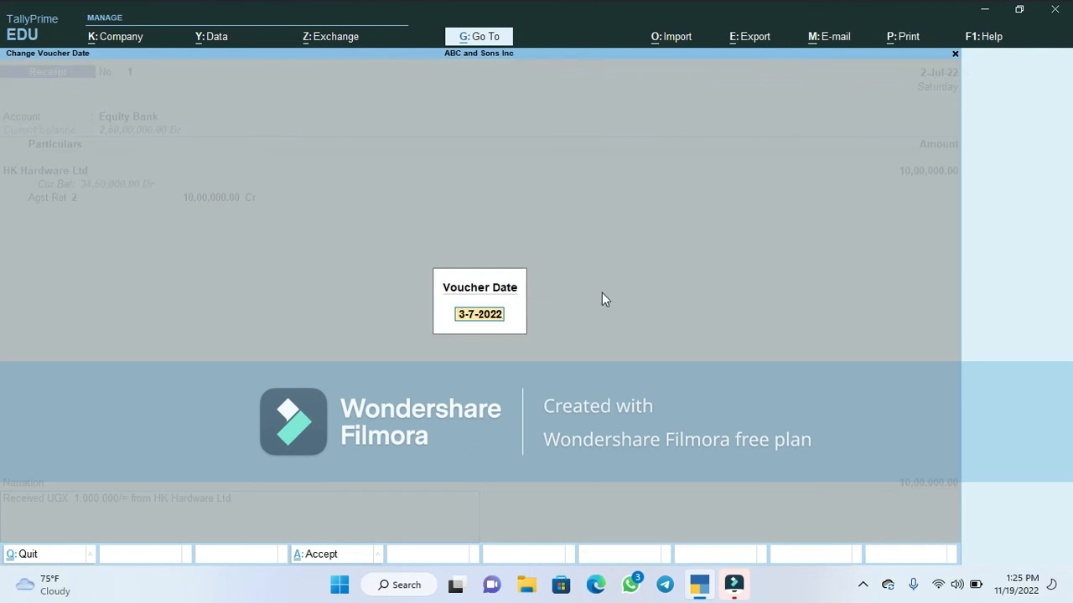
pyautogui.click(491, 352)
pyautogui.press('Escape')
pyautogui.press('Escape')
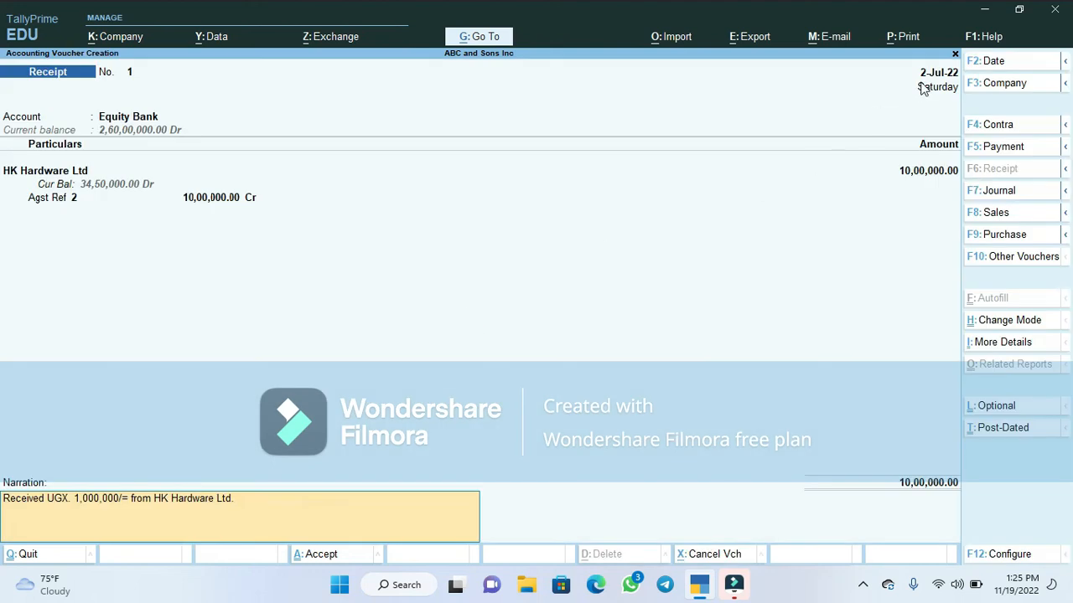
pyautogui.click(926, 72)
pyautogui.click(927, 73)
# Accept the HK Hardware Ltd receipt and quit voucher creation to return to the Gateway of Tally.
pyautogui.press('Return')
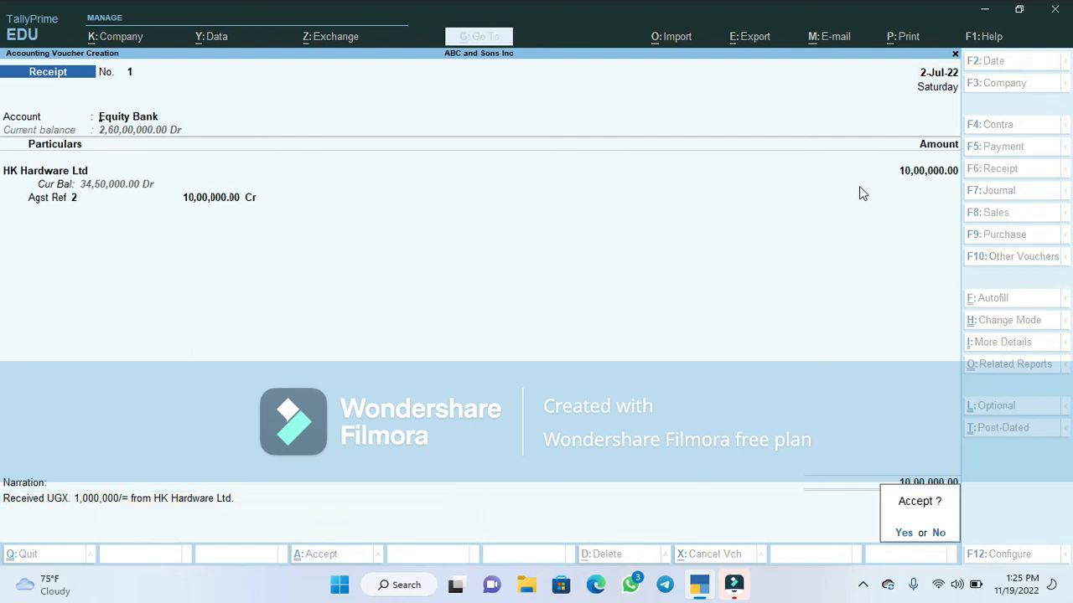
pyautogui.press('Return')
pyautogui.press('Escape')
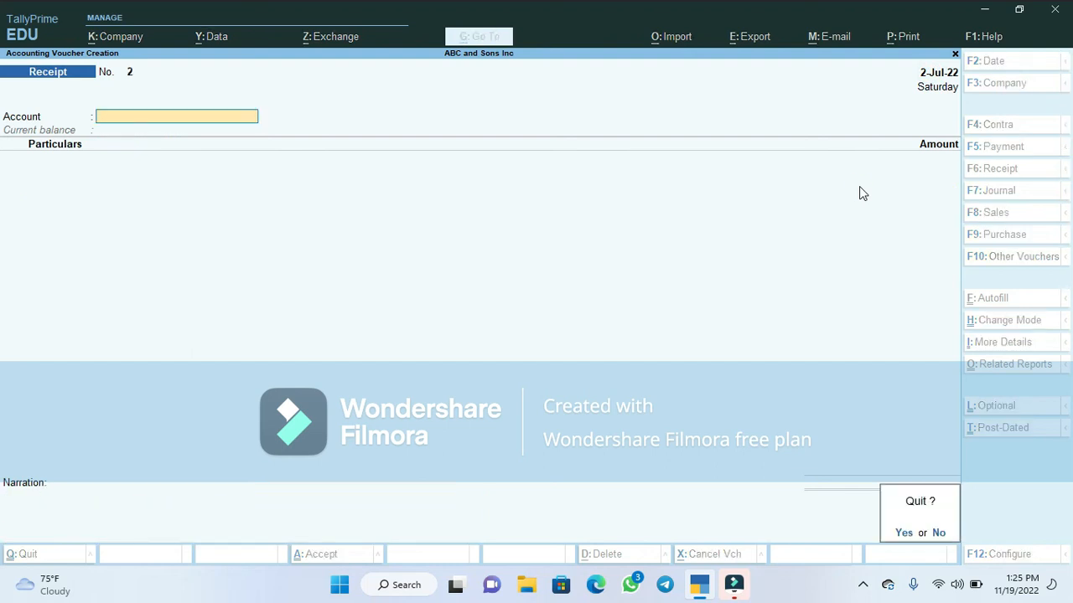
pyautogui.press('Return')
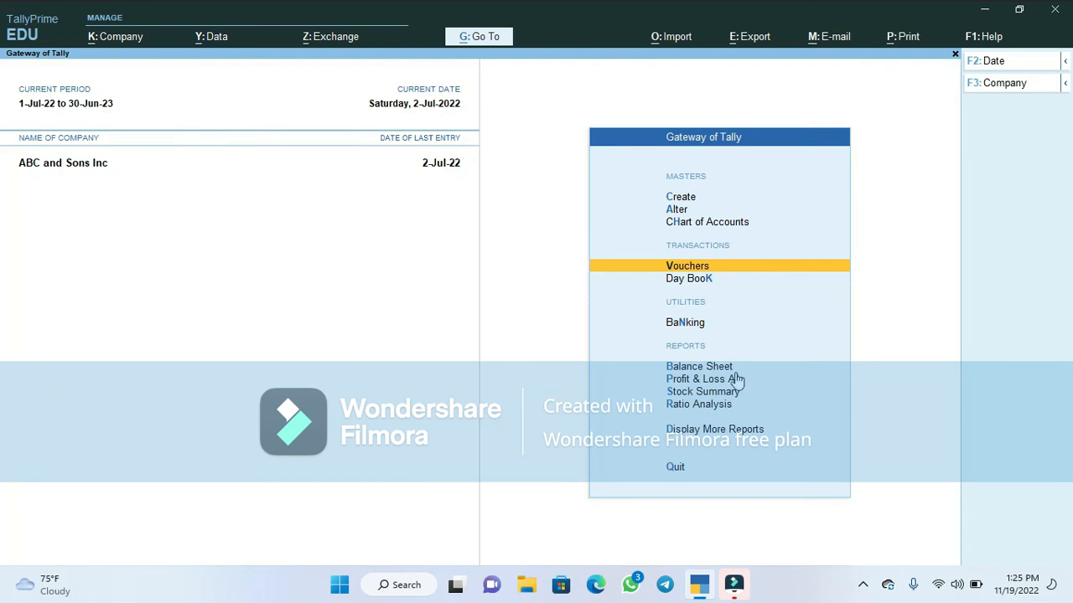
# Open the HK Hardware Ltd receipt from the Day Book and try to change its date to 3/7/2022.
pyautogui.click(707, 285)
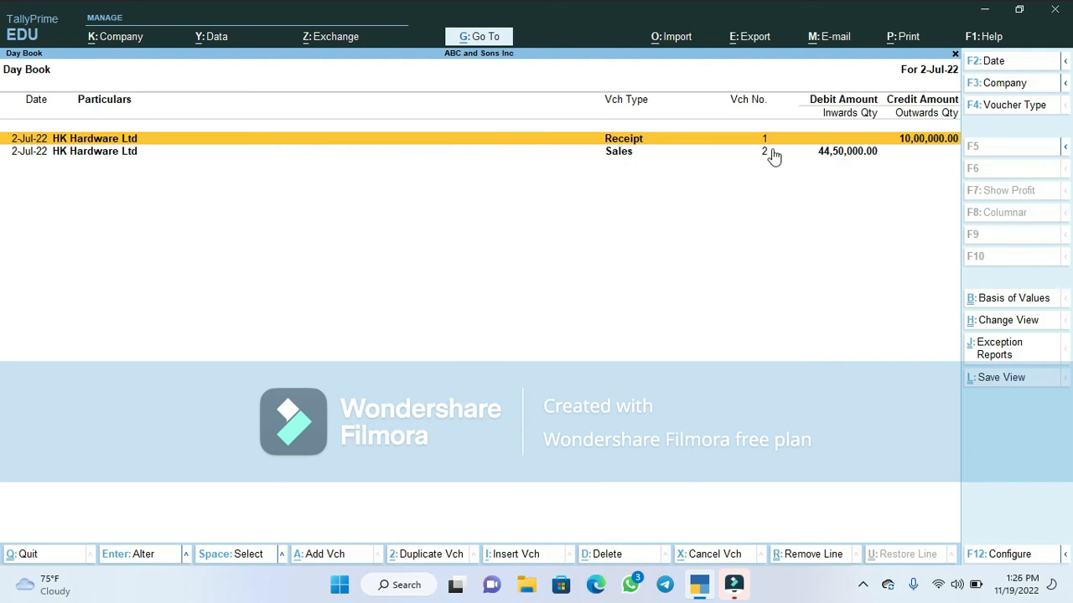
pyautogui.click(715, 163)
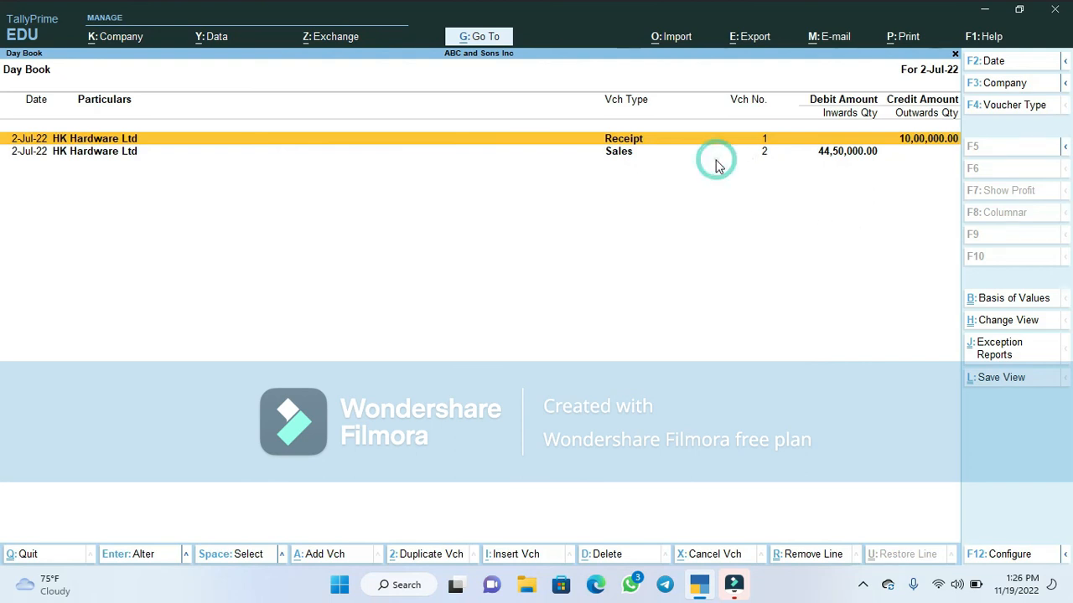
pyautogui.click(635, 141)
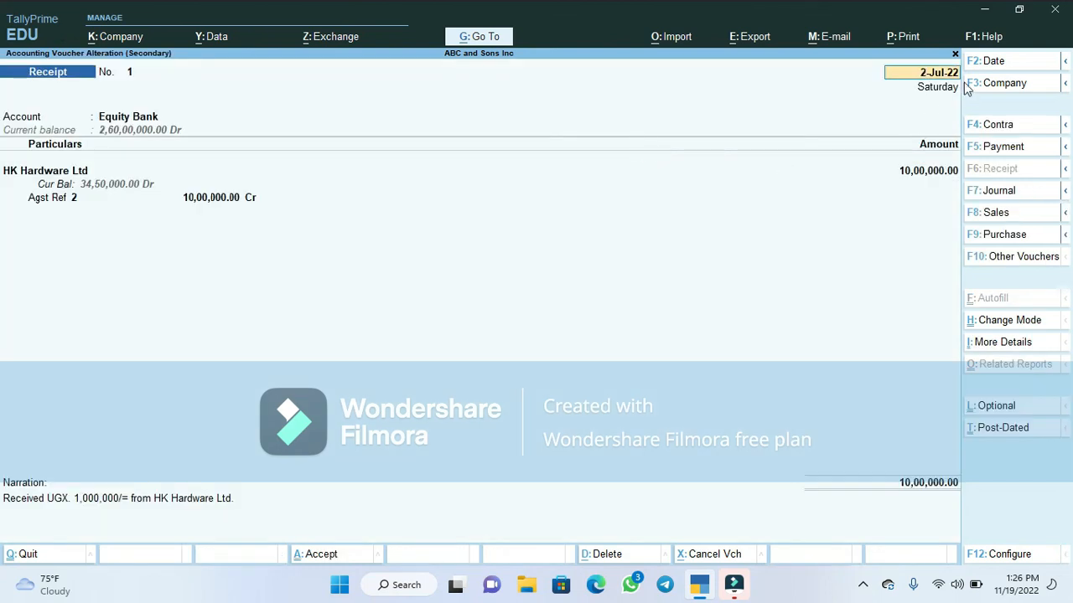
pyautogui.write('3/7/2022')
pyautogui.click(986, 60)
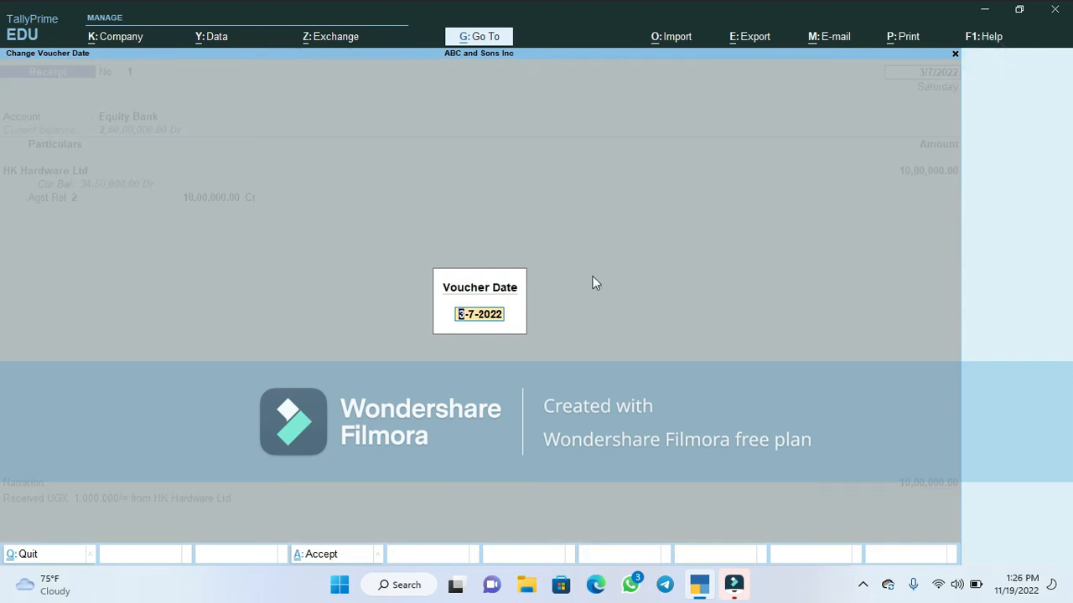
pyautogui.press('BackSpace')
pyautogui.press('Escape')
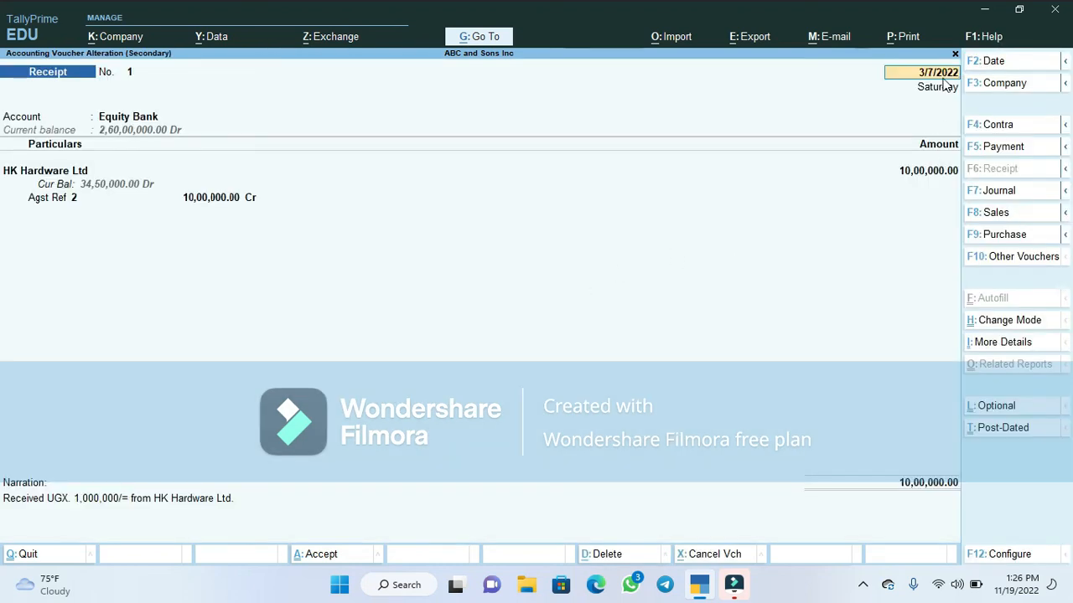
# Set the receipt's date back to 2/7/2022 and accept the voucher alteration.
pyautogui.press('BackSpace')
pyautogui.press('BackSpace')
pyautogui.press('BackSpace')
pyautogui.press('BackSpace')
pyautogui.press('BackSpace')
pyautogui.press('BackSpace')
pyautogui.press('BackSpace')
pyautogui.press('BackSpace')
pyautogui.write('2/7/2022')
pyautogui.press('Return')
pyautogui.press('Return')
pyautogui.press('Return')
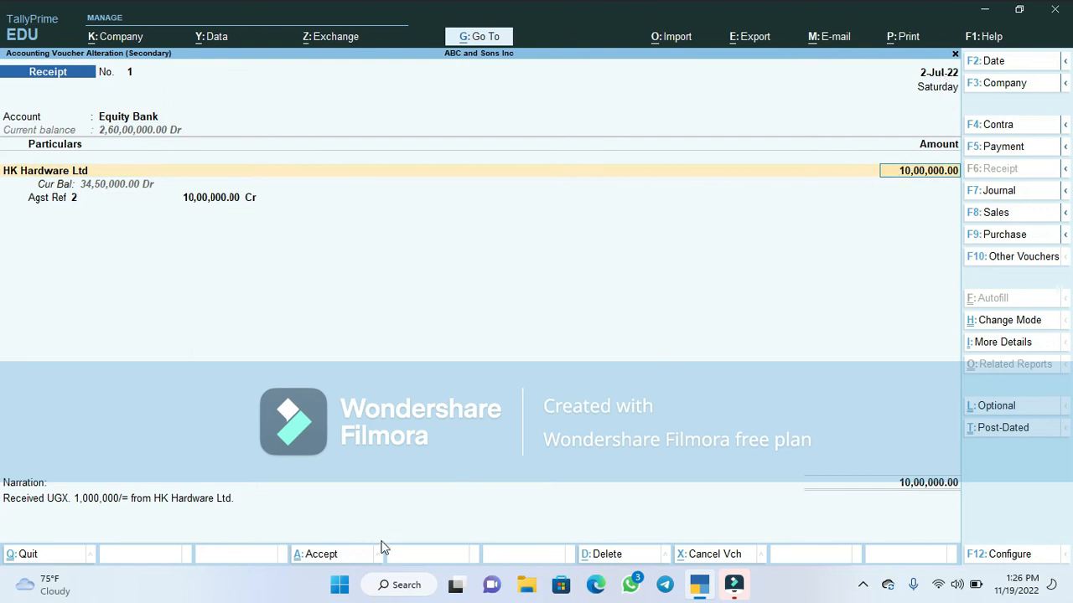
pyautogui.click(334, 559)
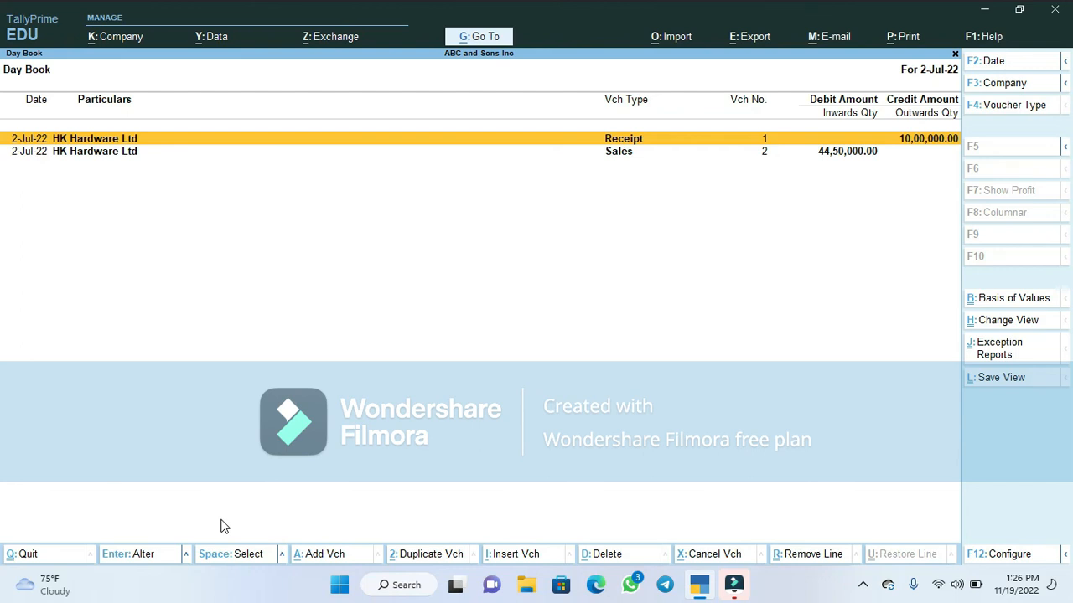
# Show the Day Book in detailed form to check the ledgers behind both entries, and return to the Gateway of Tally.
pyautogui.press('alt')
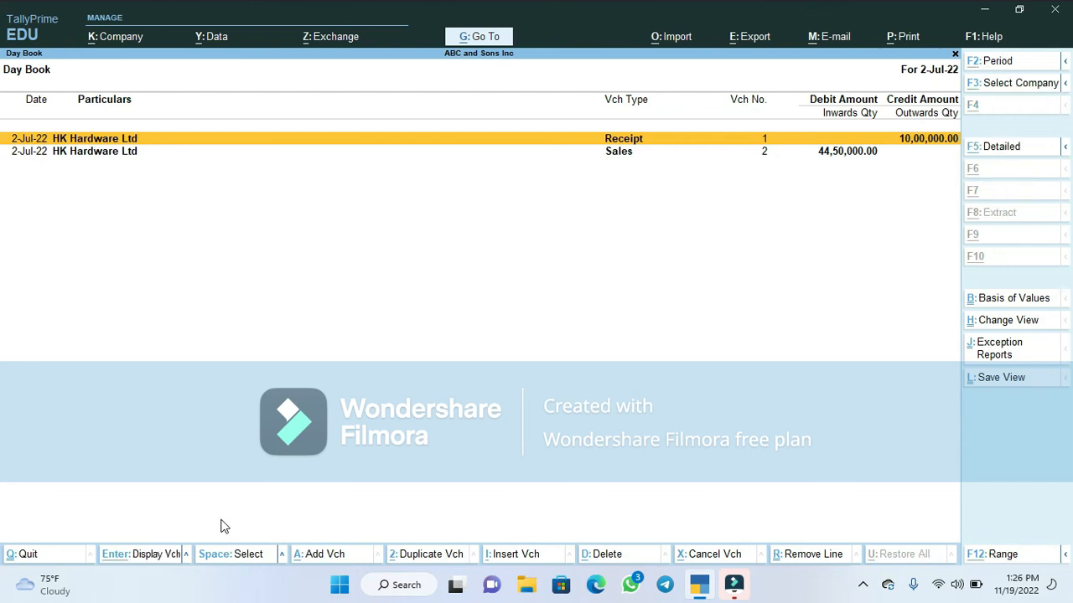
pyautogui.hotkey('alt', 'F5')
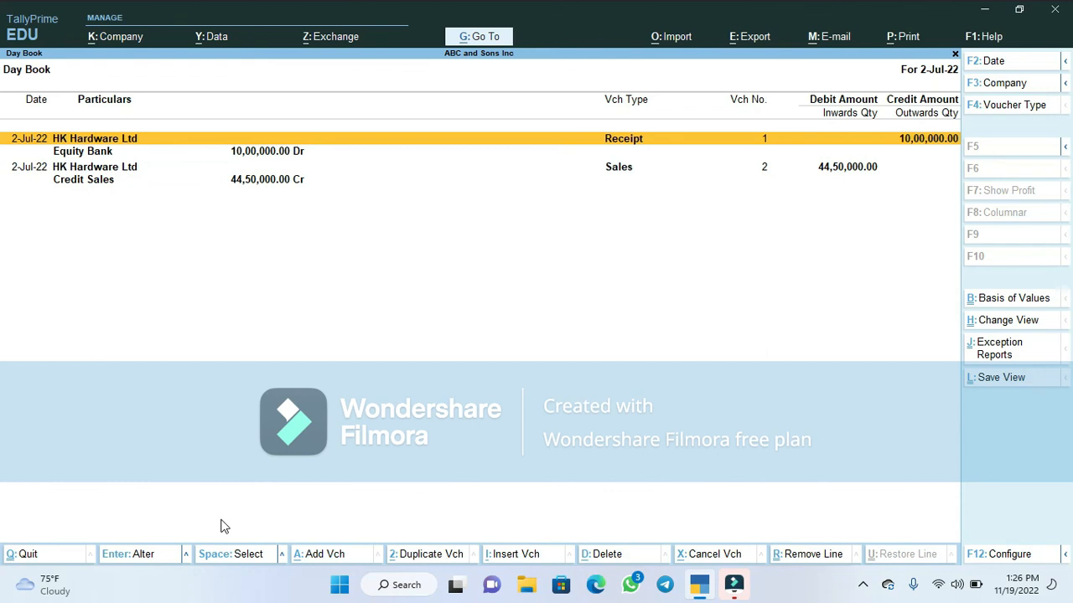
pyautogui.press('Escape')
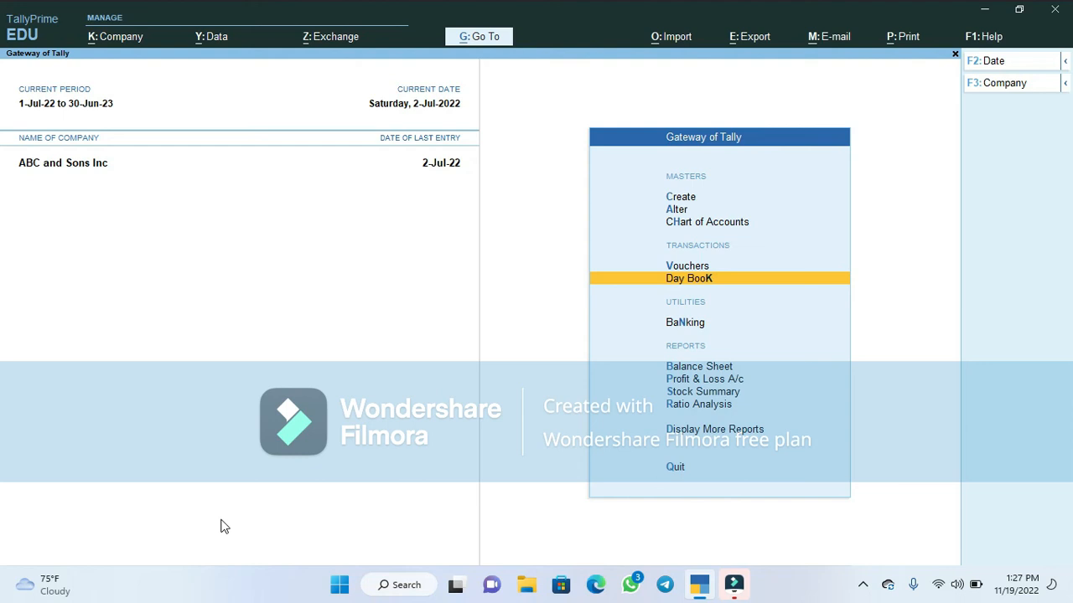
# Start a new Contra voucher and choose Equity Bank as the account.
pyautogui.press('v')
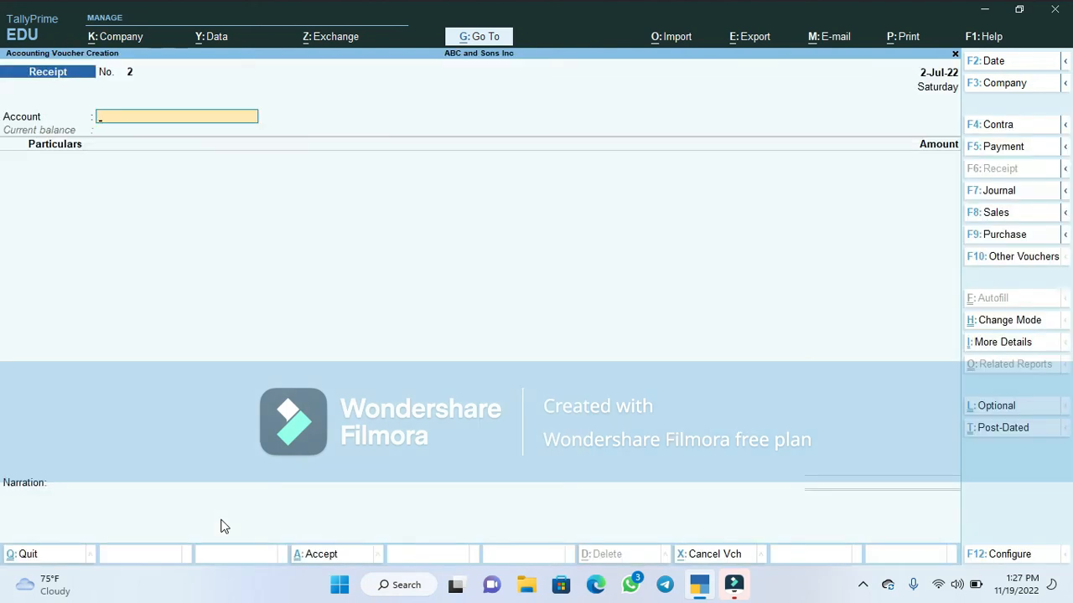
pyautogui.click(997, 123)
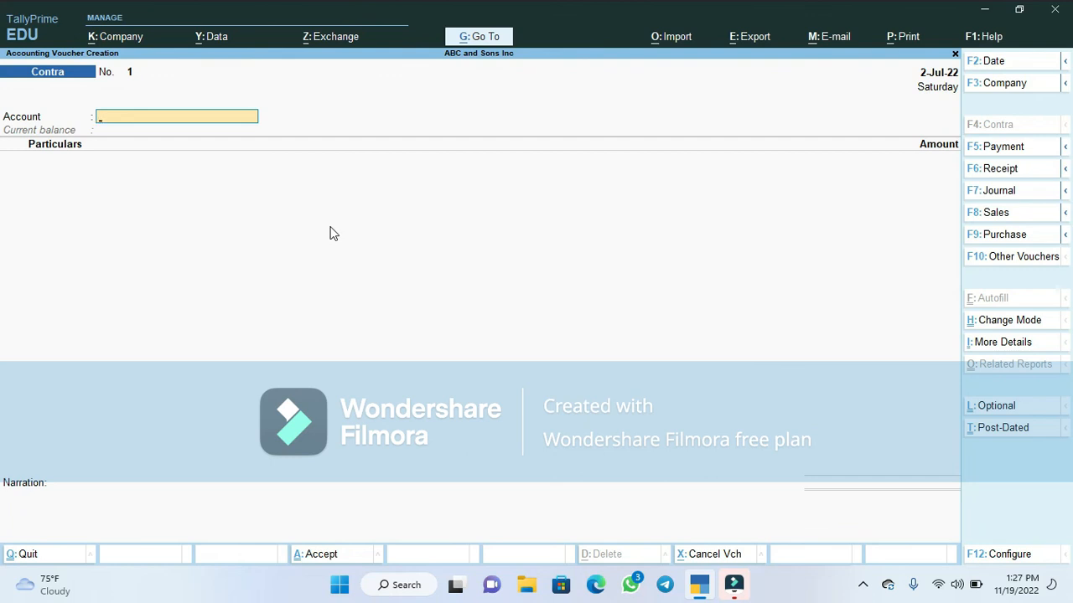
pyautogui.write('E')
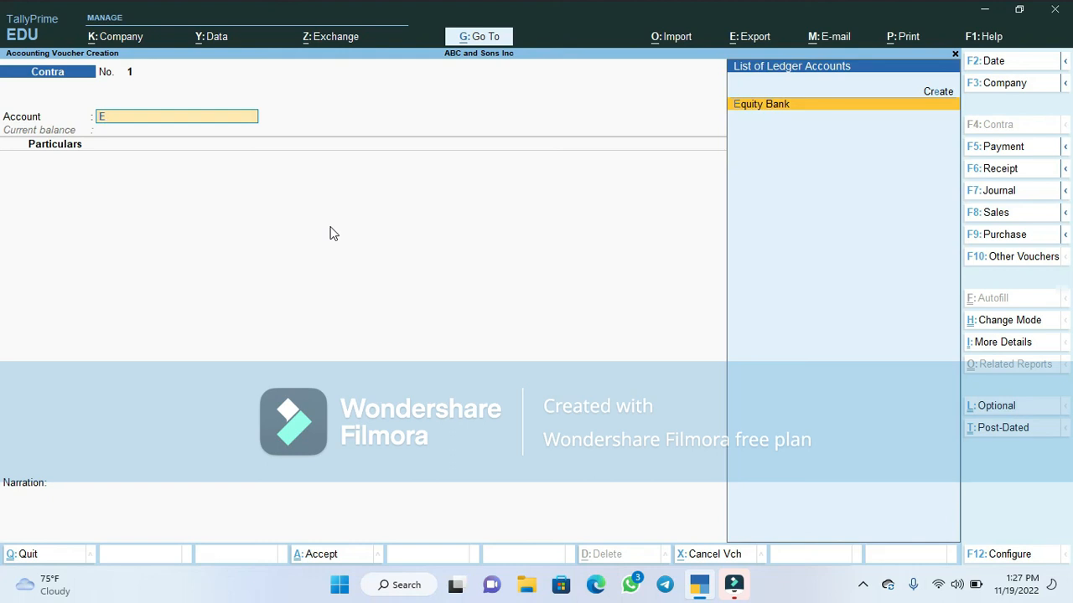
pyautogui.press('BackSpace')
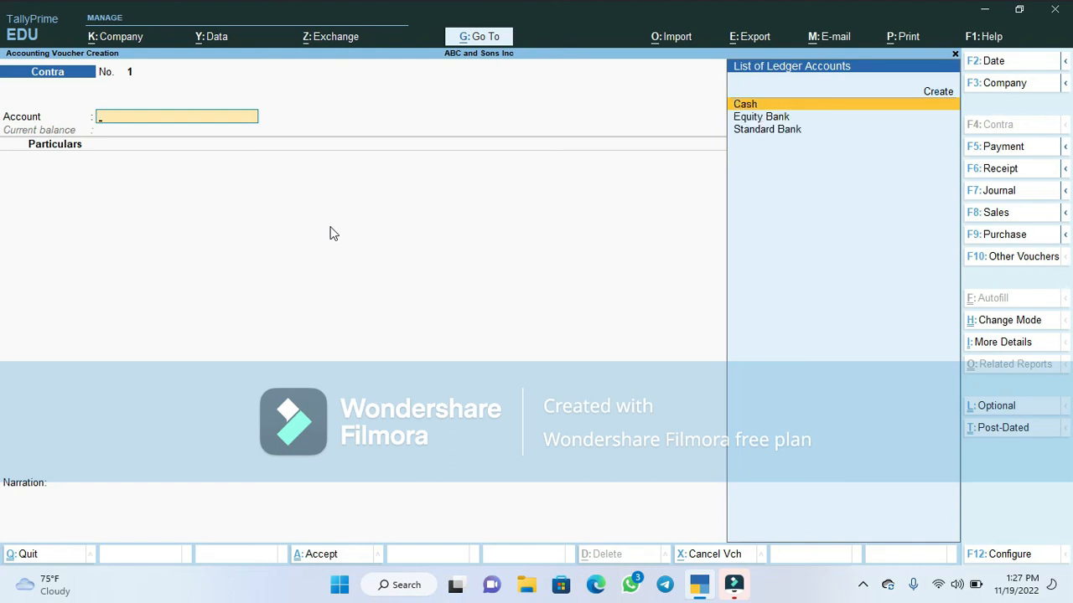
pyautogui.write('S')
pyautogui.press('BackSpace')
pyautogui.write('E')
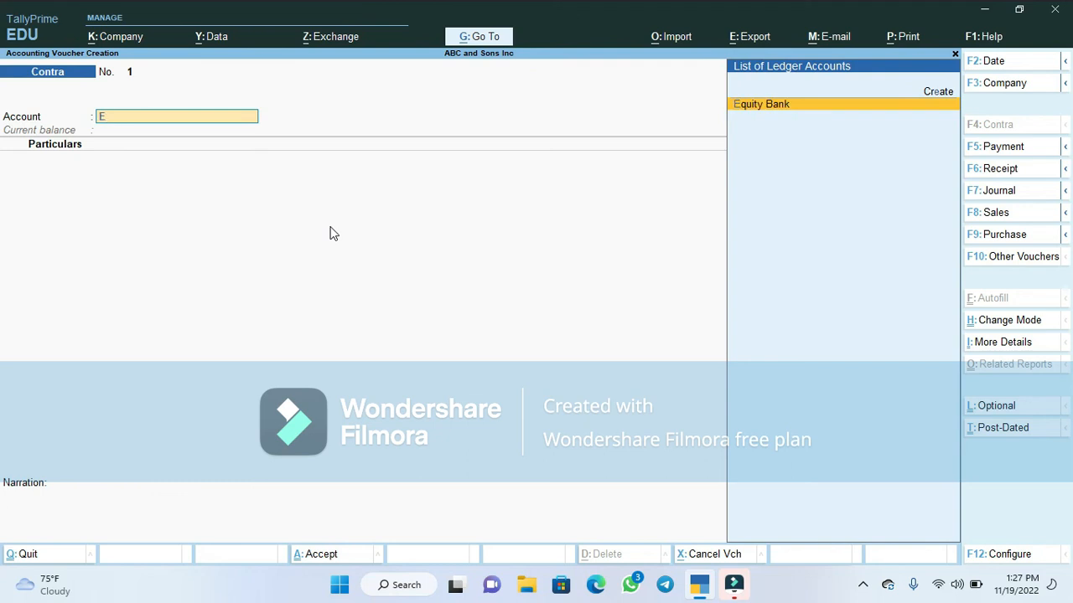
pyautogui.press('Return')
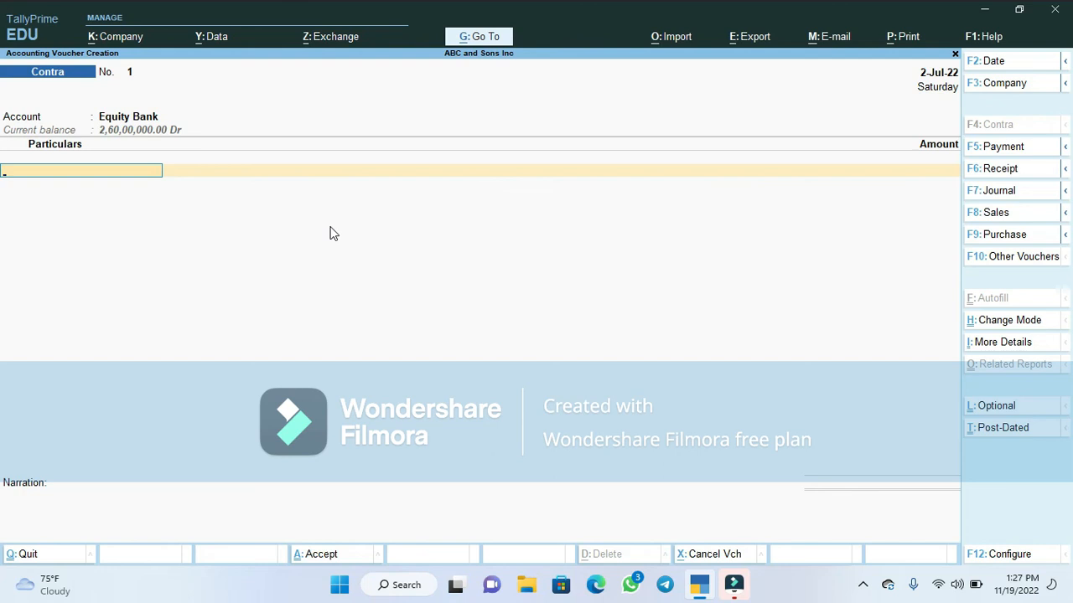
# Add Cash to the contra voucher's particulars with an amount of 161500.
pyautogui.write('C')
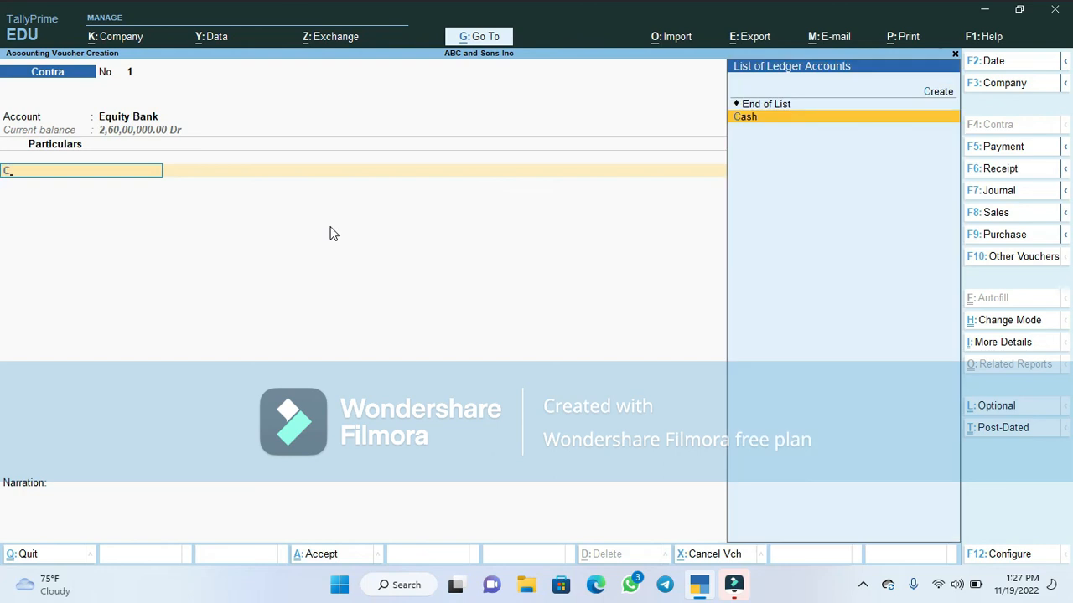
pyautogui.press('Return')
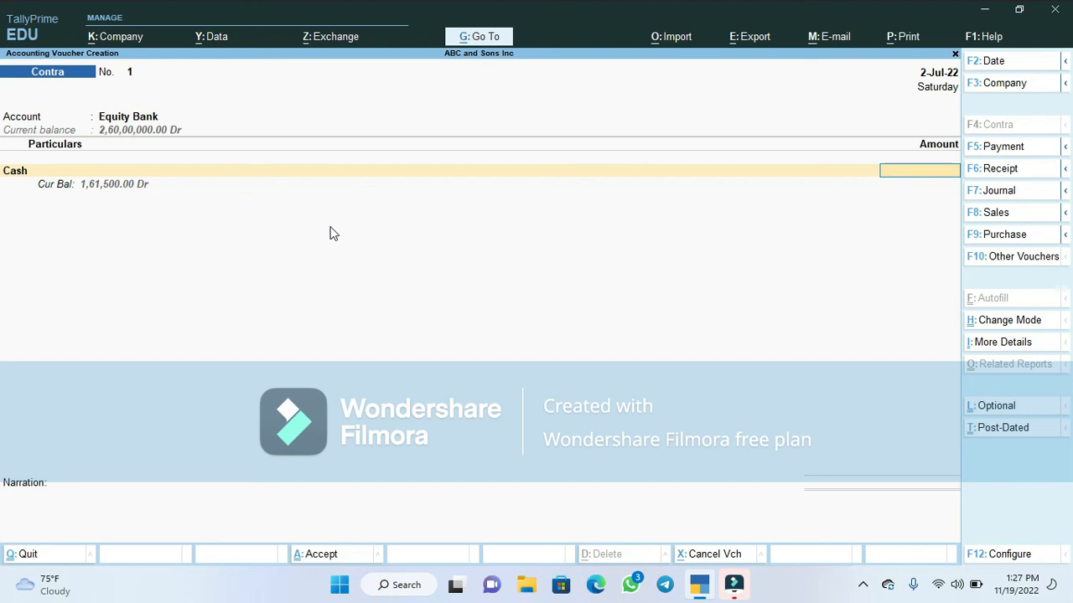
pyautogui.write('61500')
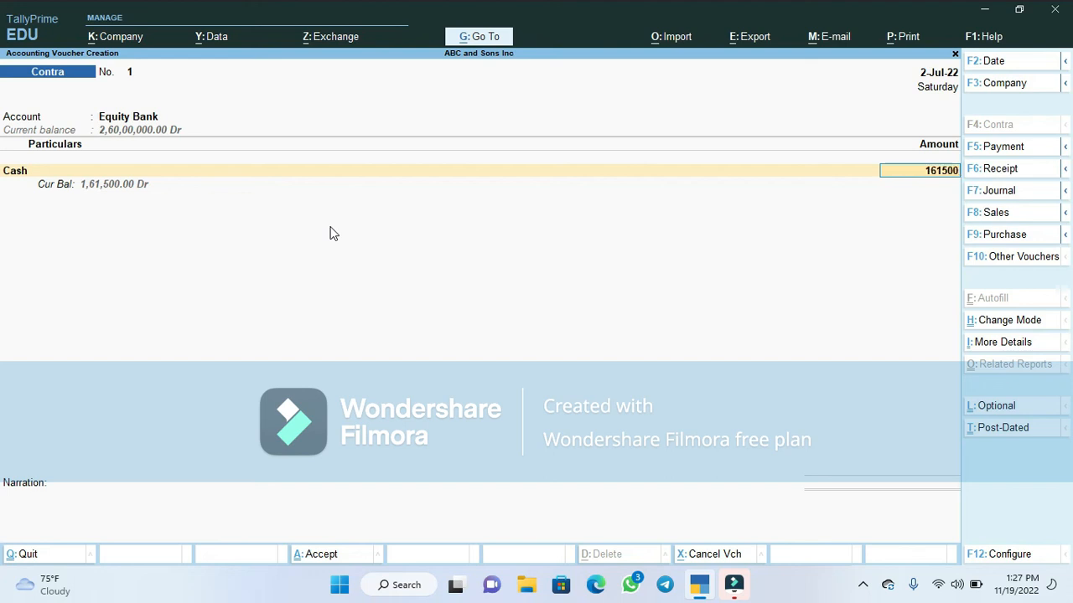